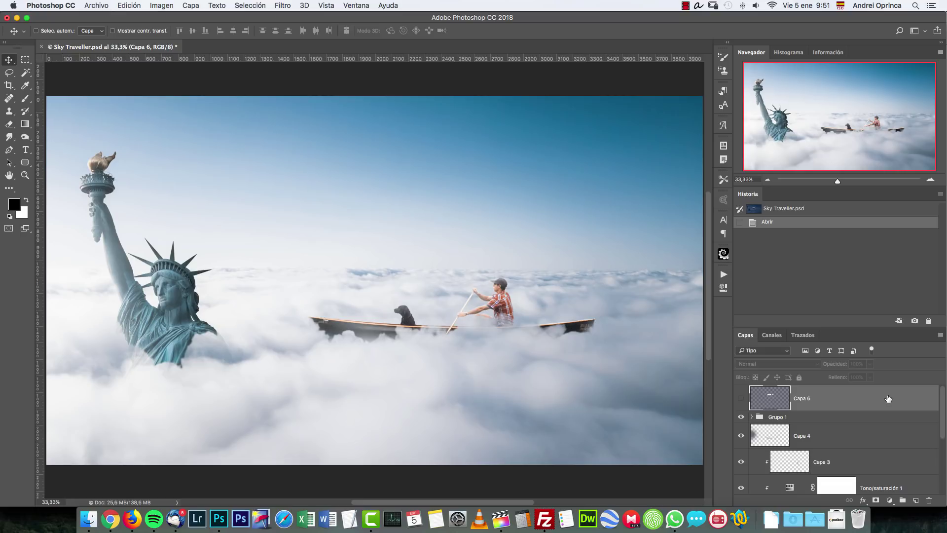
Open the stock photos of the sea of clouds and of the white clouds above snowy mountains.
key(super+o)
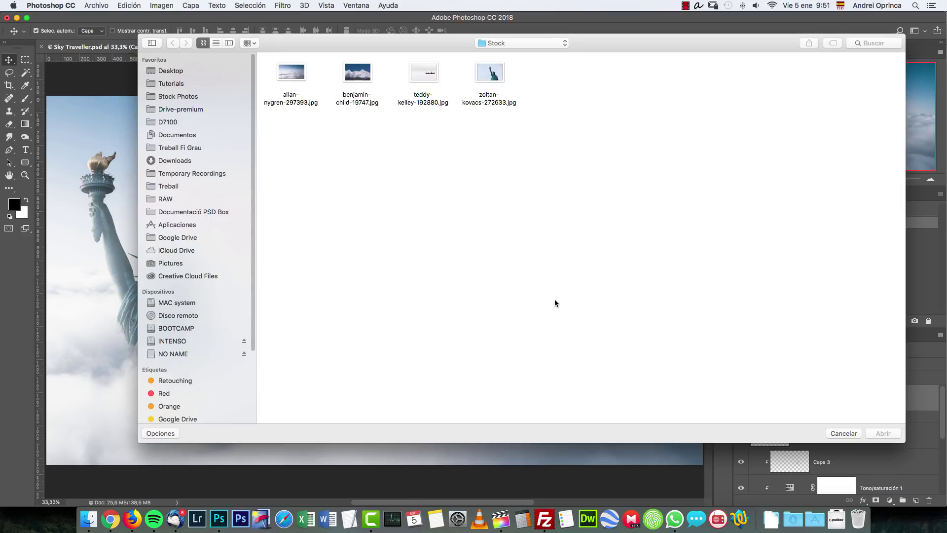
click(301, 69)
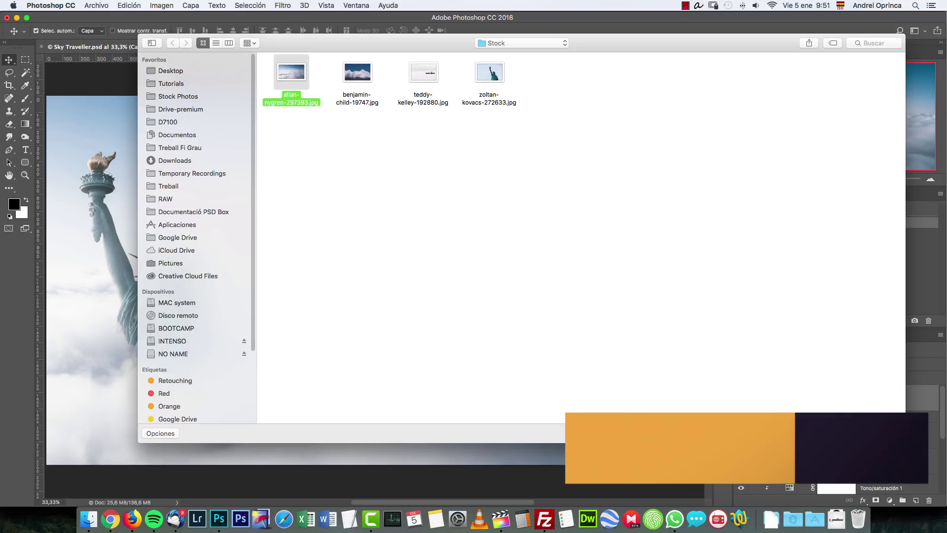
click(871, 434)
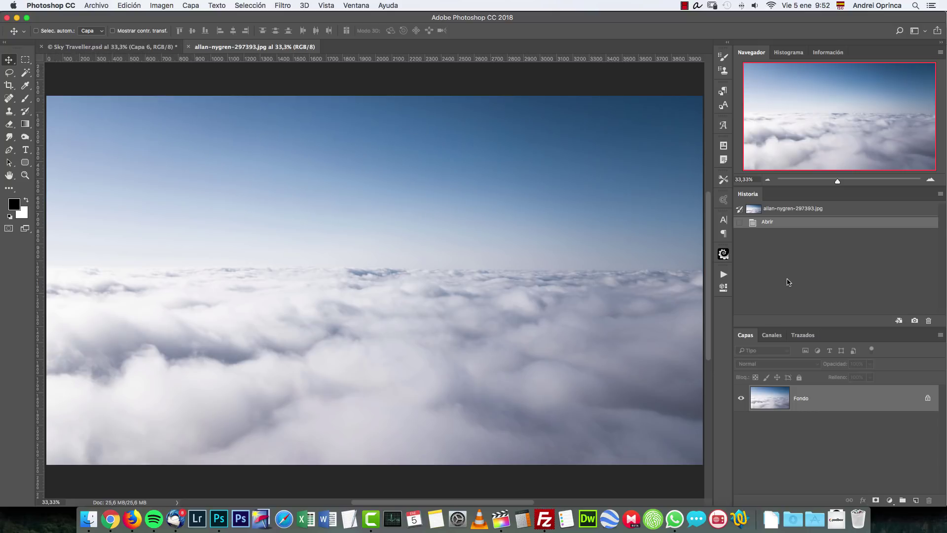
key(super+o)
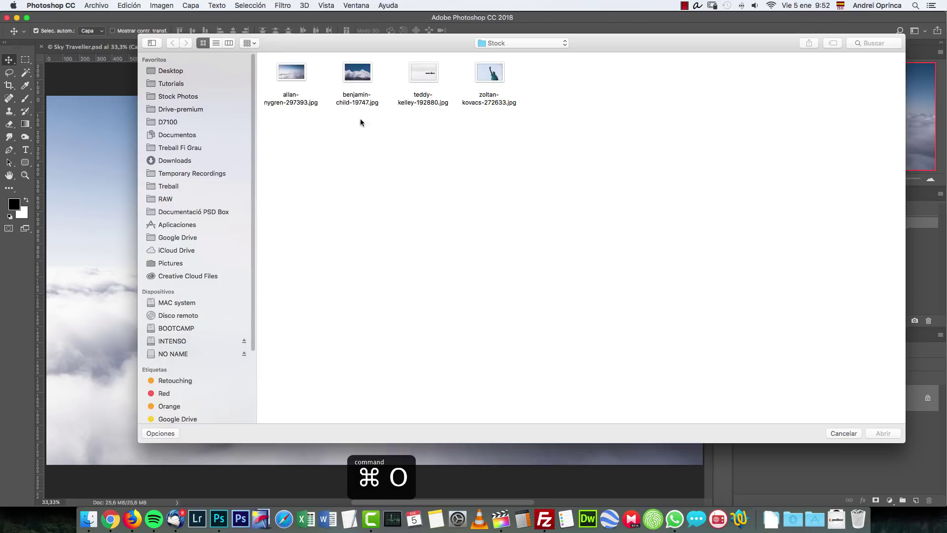
click(357, 78)
click(883, 433)
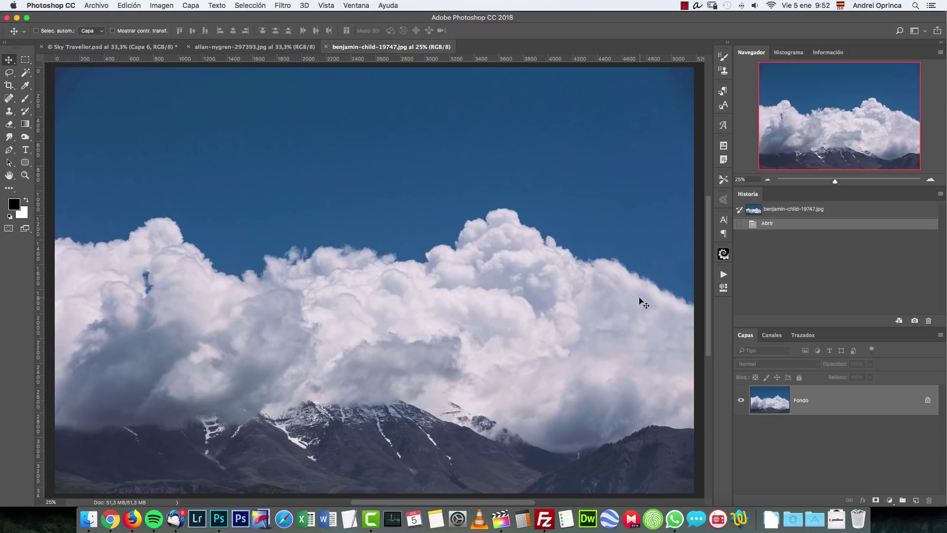
In Sky Traveller.psd, fill the layer mask of the statue layer Capa 2 with white.
click(150, 46)
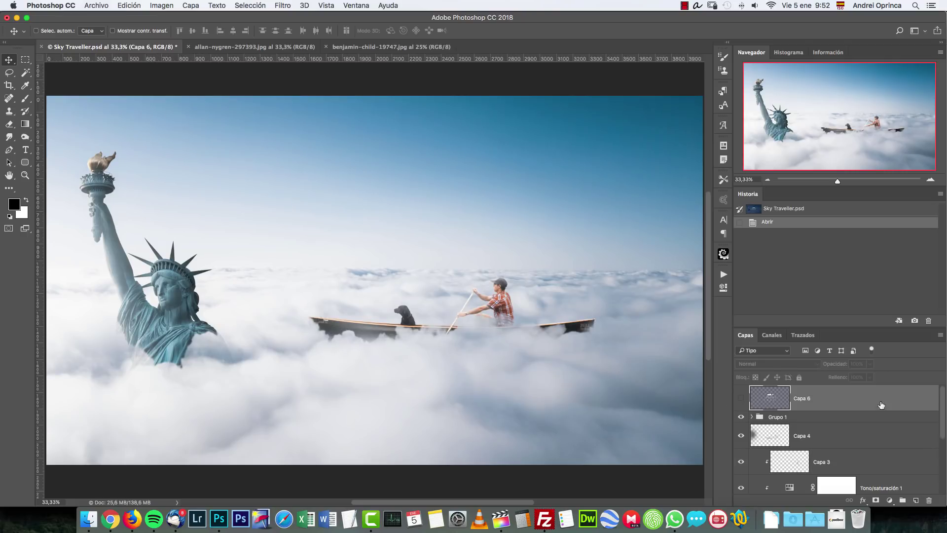
drag(941, 418, 940, 451)
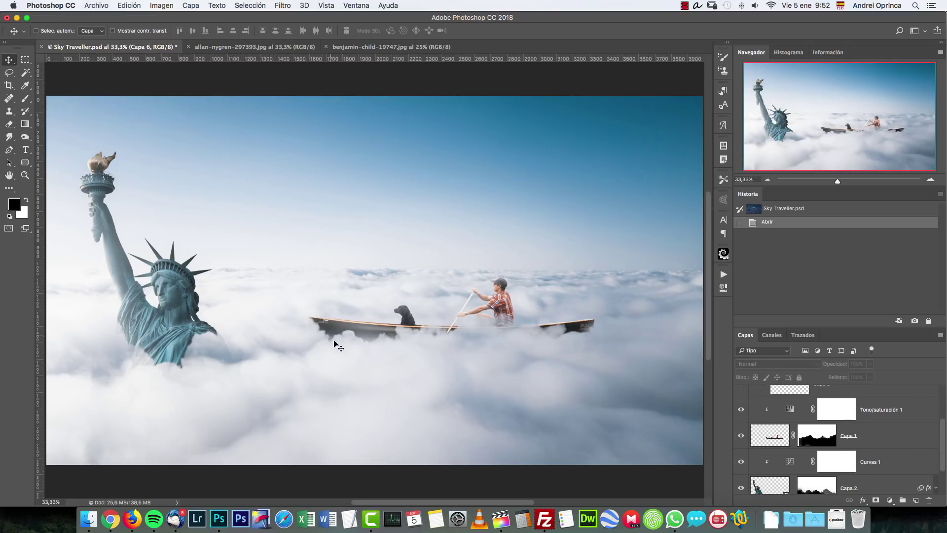
key(b)
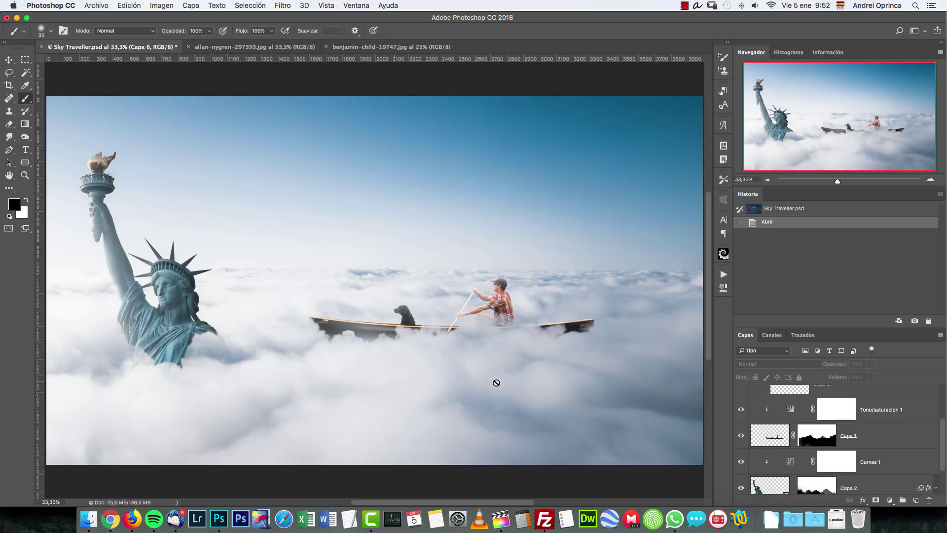
drag(942, 445, 942, 469)
click(816, 454)
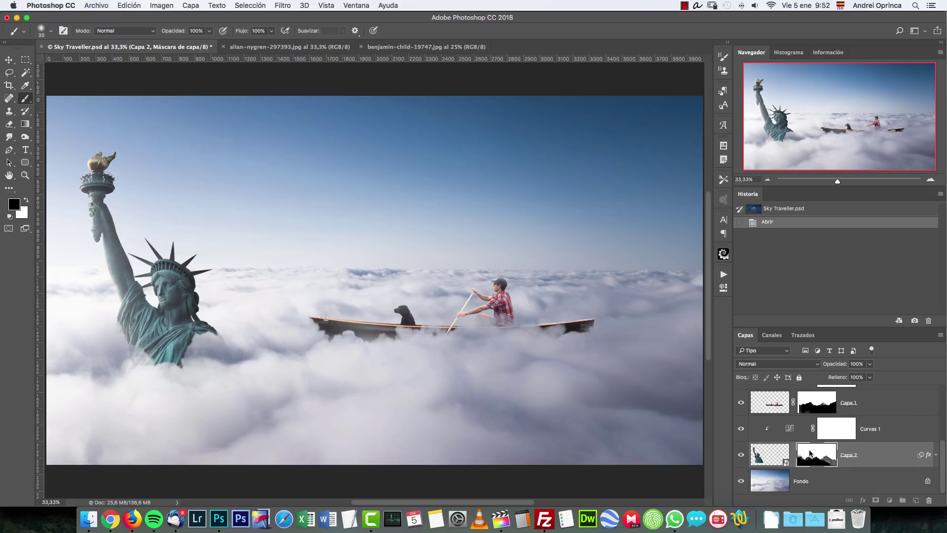
key(x)
key(alt+BackSpace)
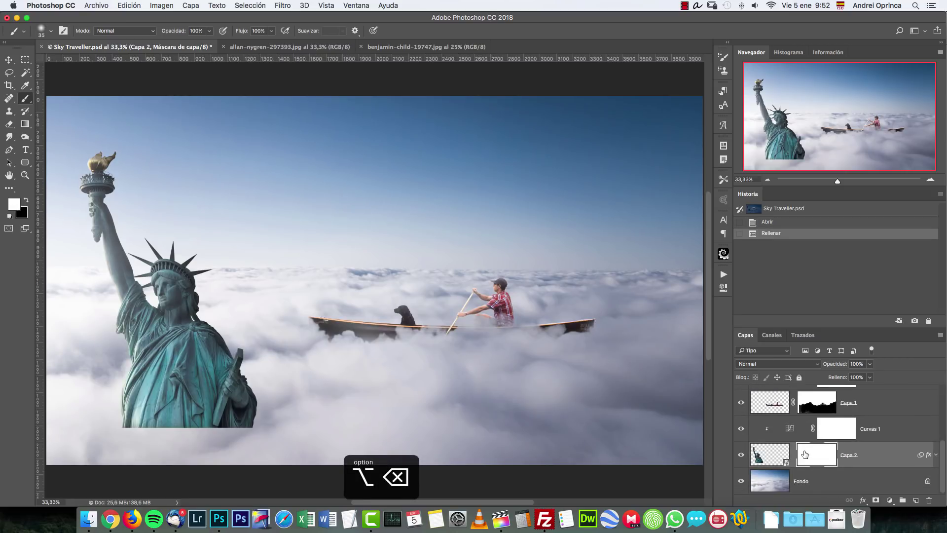
Try to fade the statue's base into the clouds by painting black on Capa 2's mask with a soft 466 px brush.
right_click(226, 289)
click(151, 440)
click(152, 440)
mouse_move(153, 440)
mouse_down()
mouse_move(251, 429)
mouse_move(105, 422)
mouse_up()
key(x)
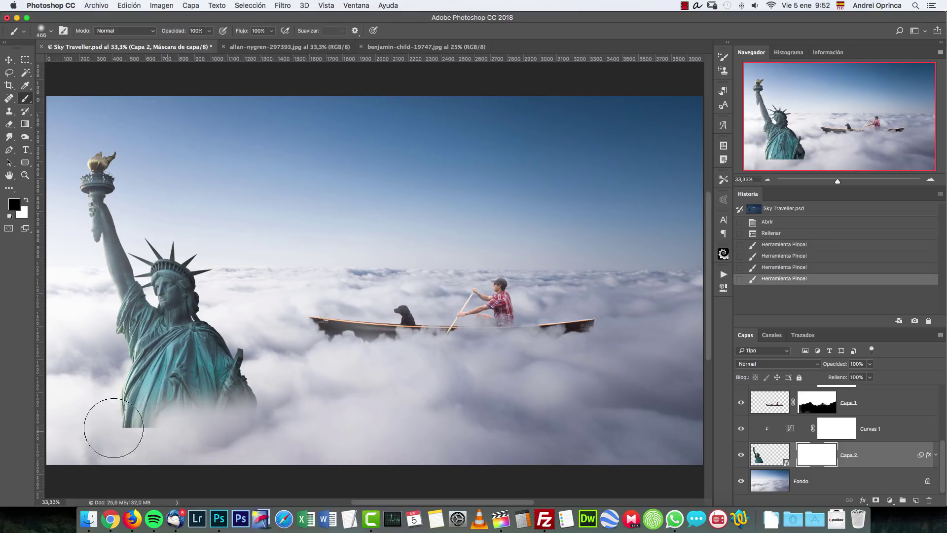
mouse_move(250, 423)
mouse_down()
mouse_move(118, 424)
mouse_move(286, 450)
mouse_up()
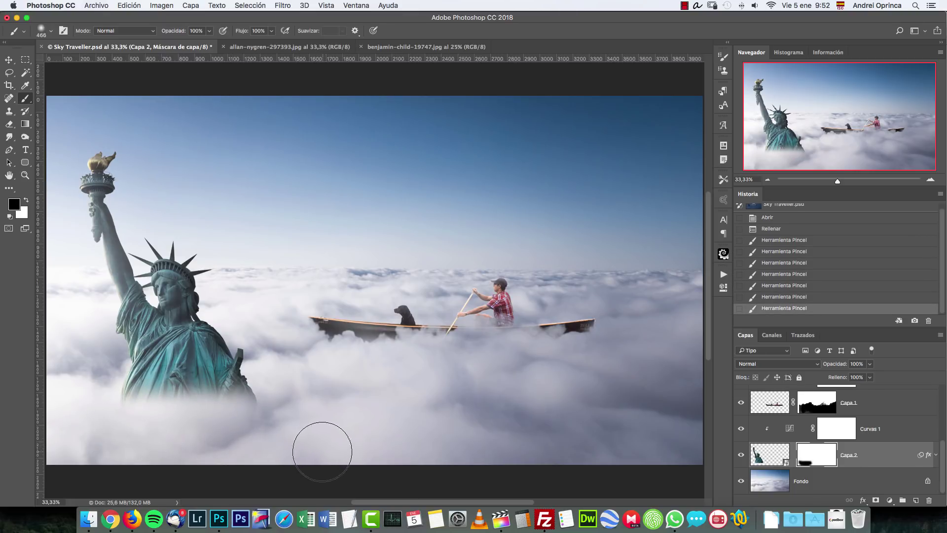
drag(191, 403, 237, 419)
drag(339, 360, 338, 420)
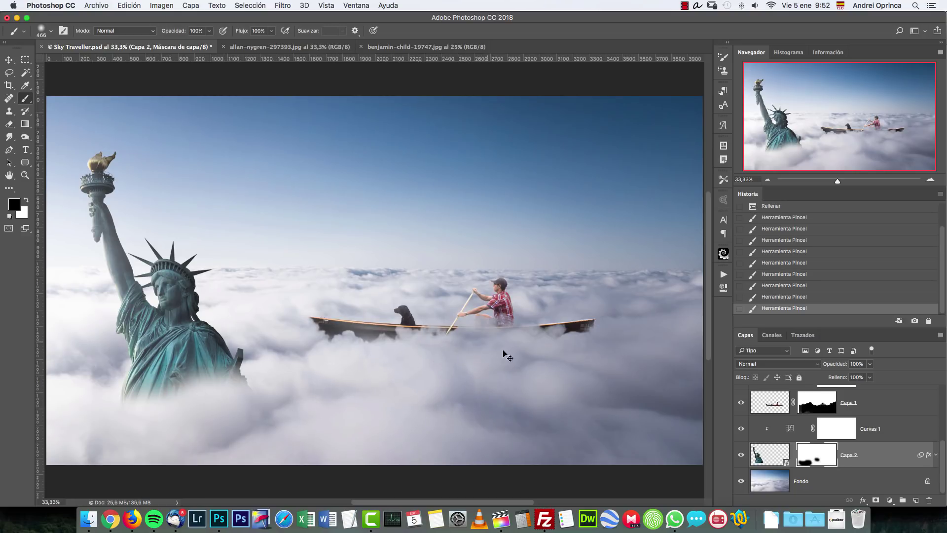
key(alt+super+z)
View the sea-of-clouds photo and bring the mountain-clouds photo to the front.
click(290, 46)
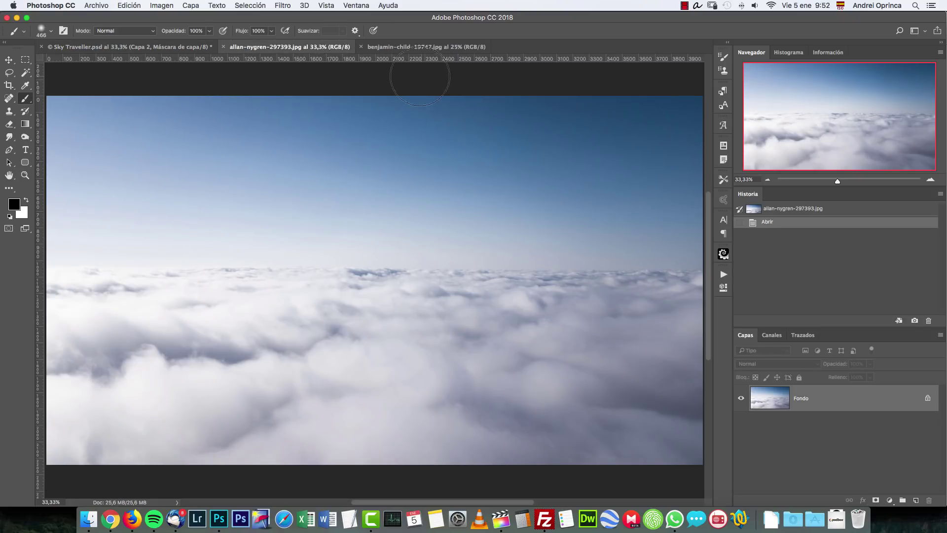
click(431, 47)
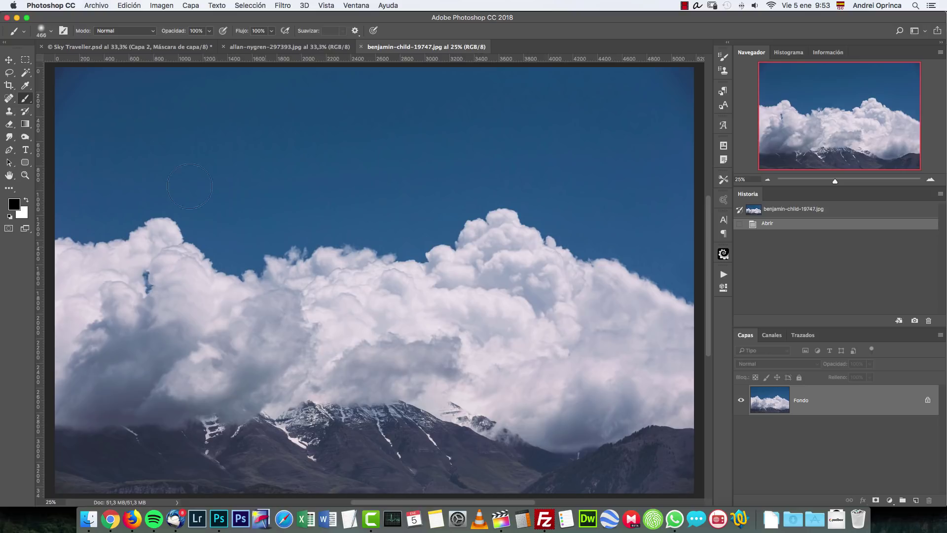
Try to remove the mountain-clouds photo's colour with Desaturate and with Hue/Saturation at a saturation of -100.
click(23, 59)
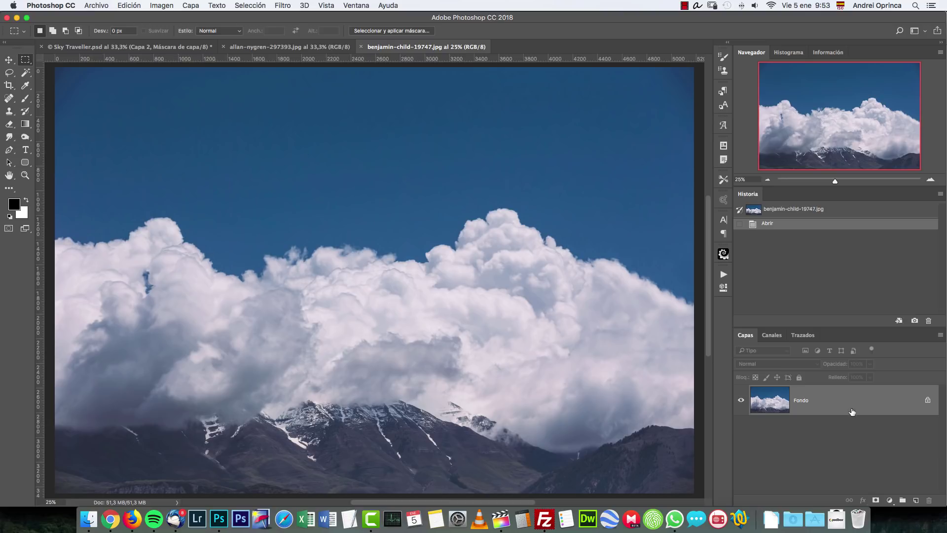
right_click(870, 408)
key(u)
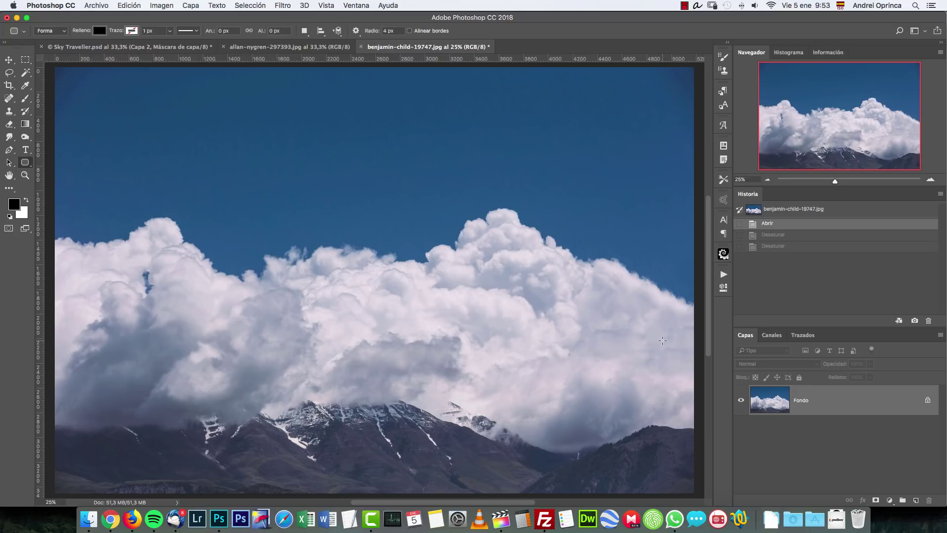
key(super+u)
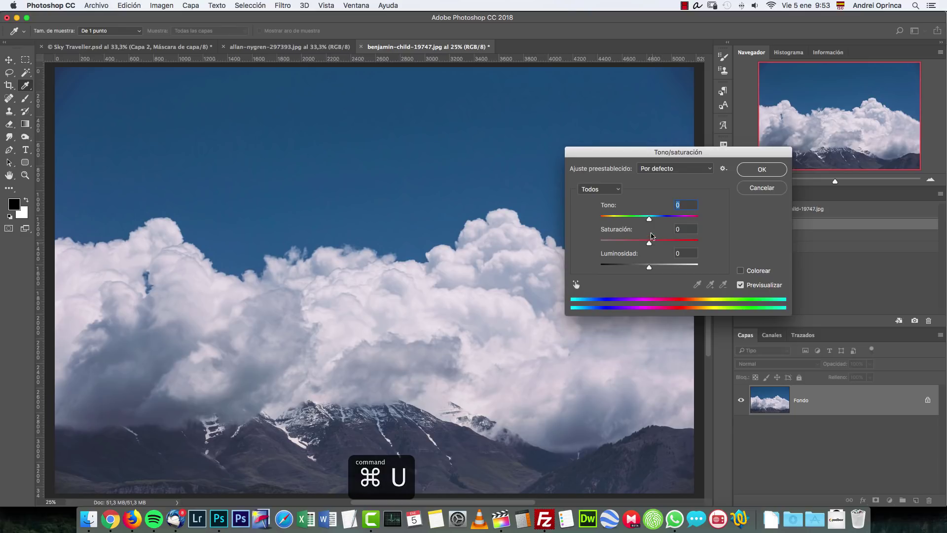
drag(713, 151, 711, 135)
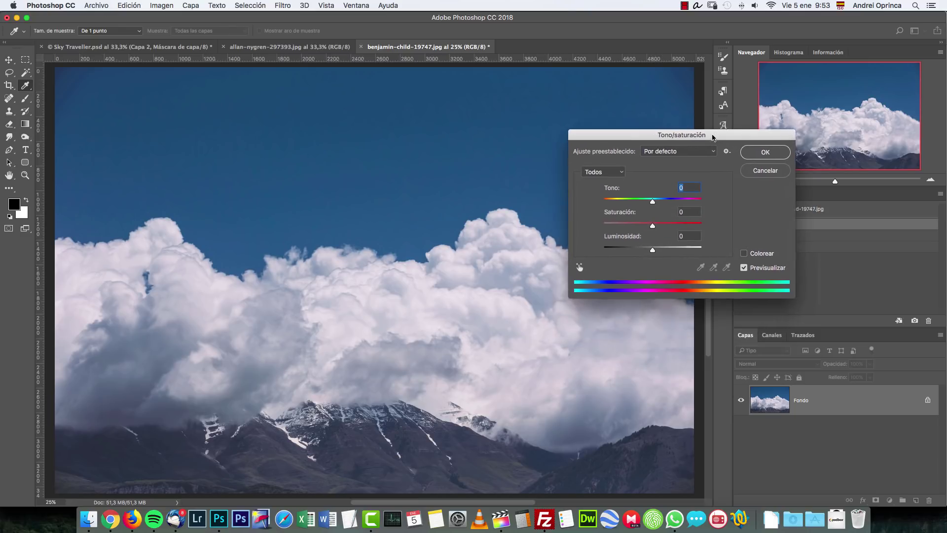
drag(646, 226, 573, 229)
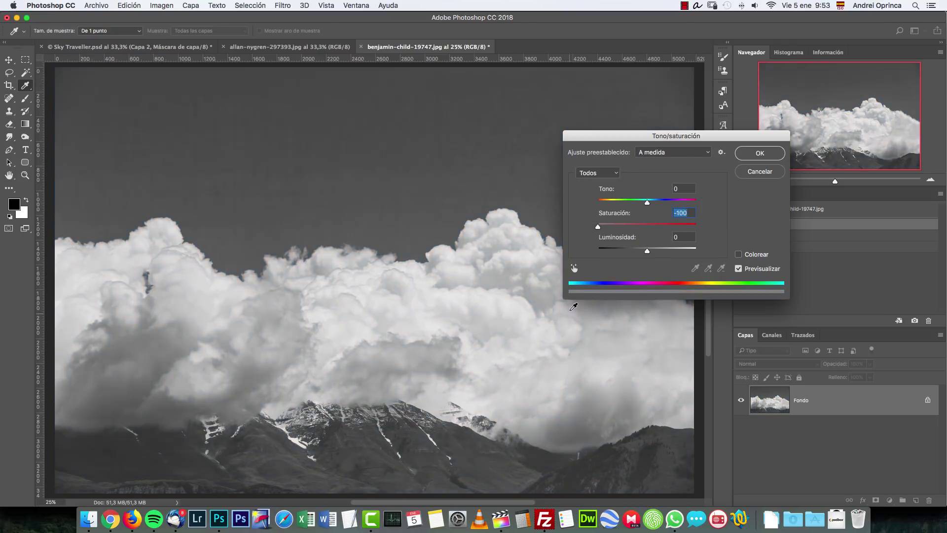
click(758, 155)
key(super+z)
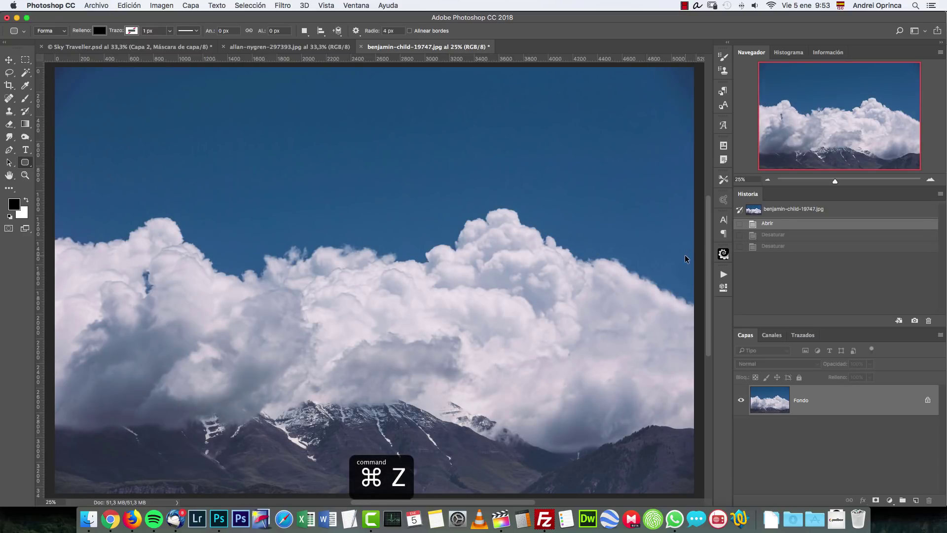
Desaturate the mountain-clouds photo and invert its tones.
key(super+shift+u)
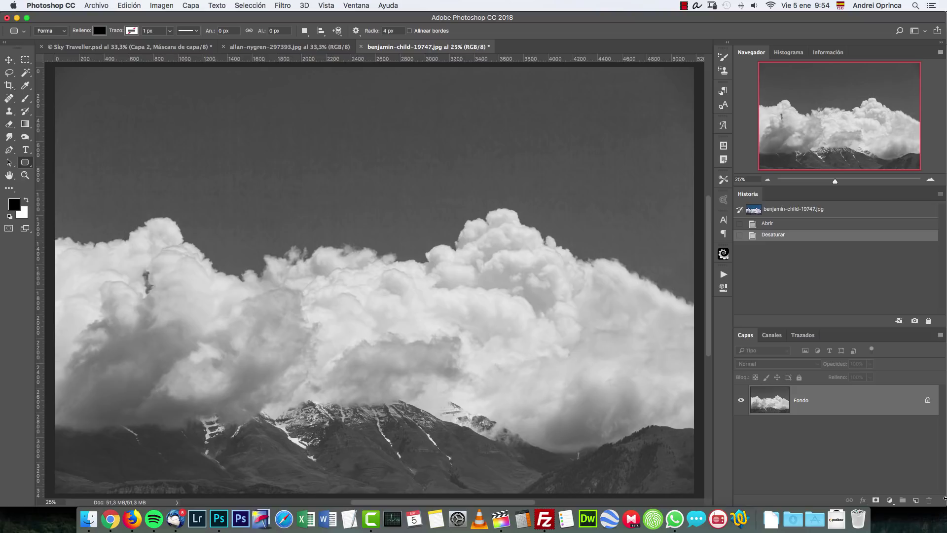
key(super+i)
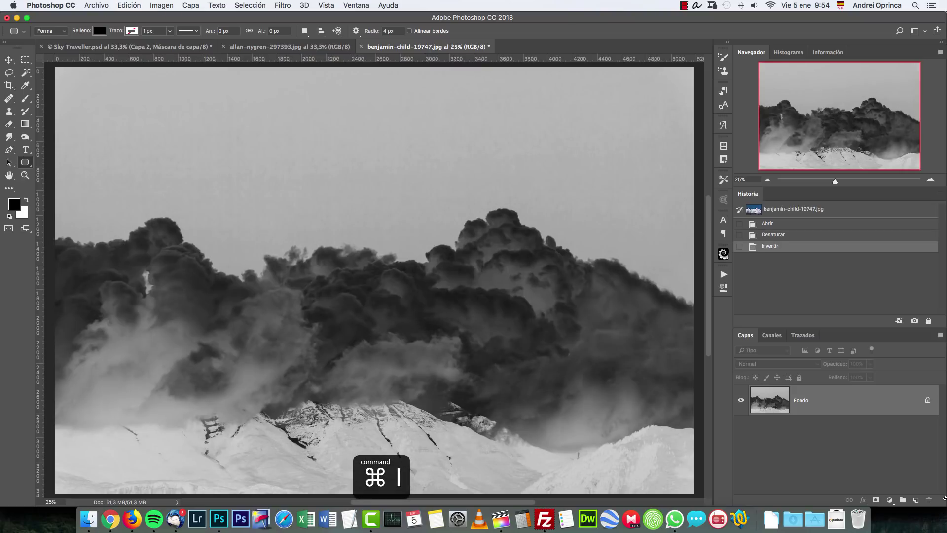
drag(389, 333, 360, 361)
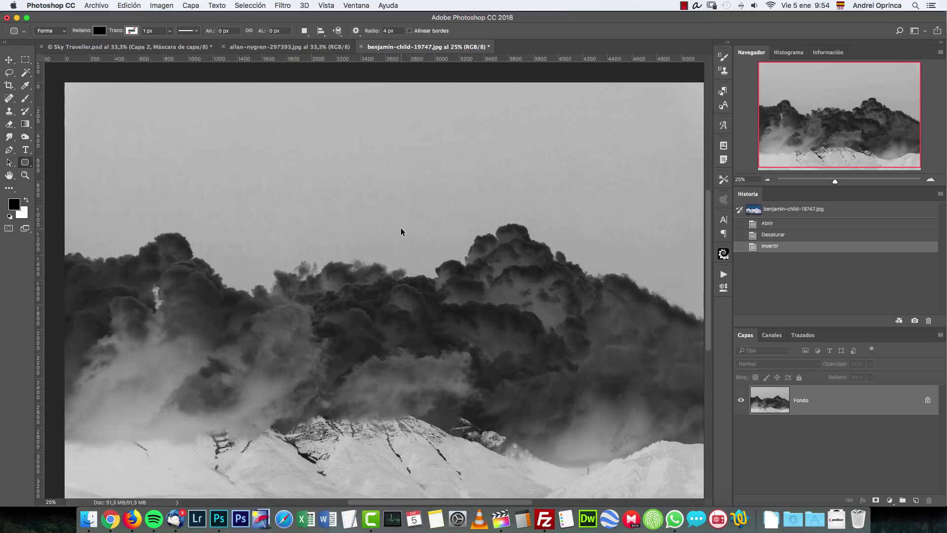
Brighten the sky of the inverted photo with Levels by setting the white input level to 193.
key(super+l)
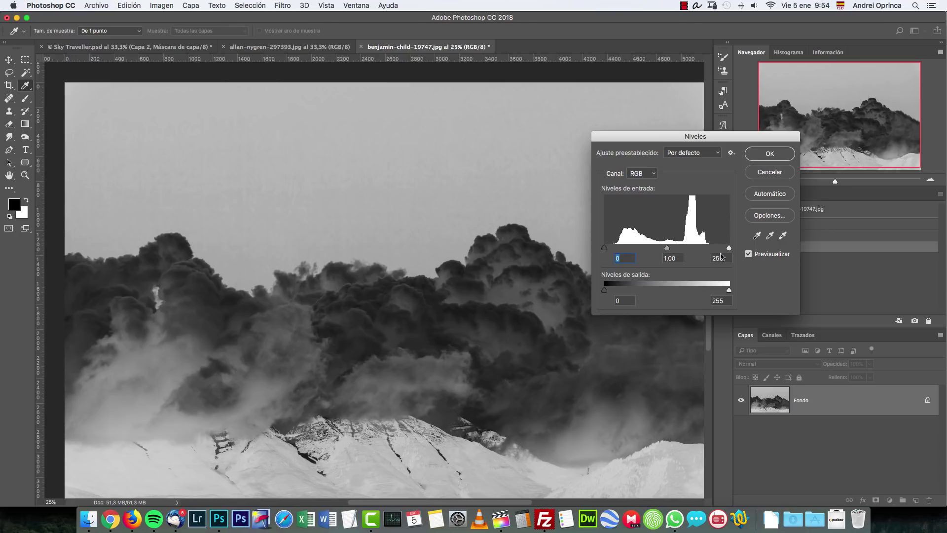
drag(728, 248, 699, 249)
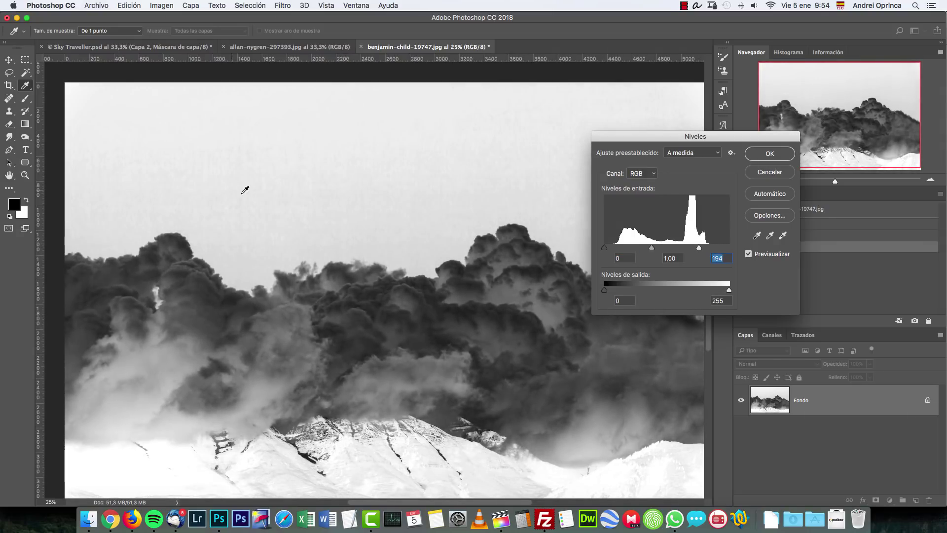
drag(699, 250, 659, 253)
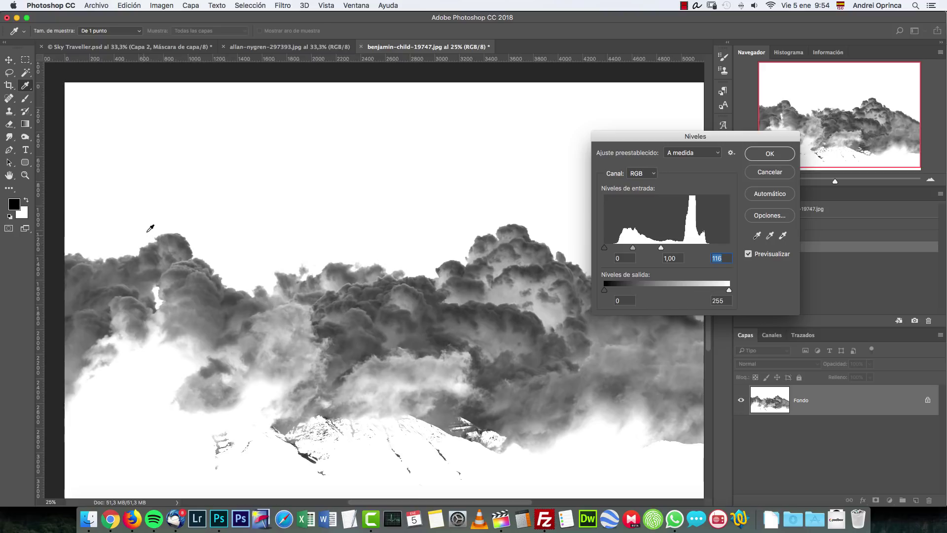
drag(661, 251, 701, 249)
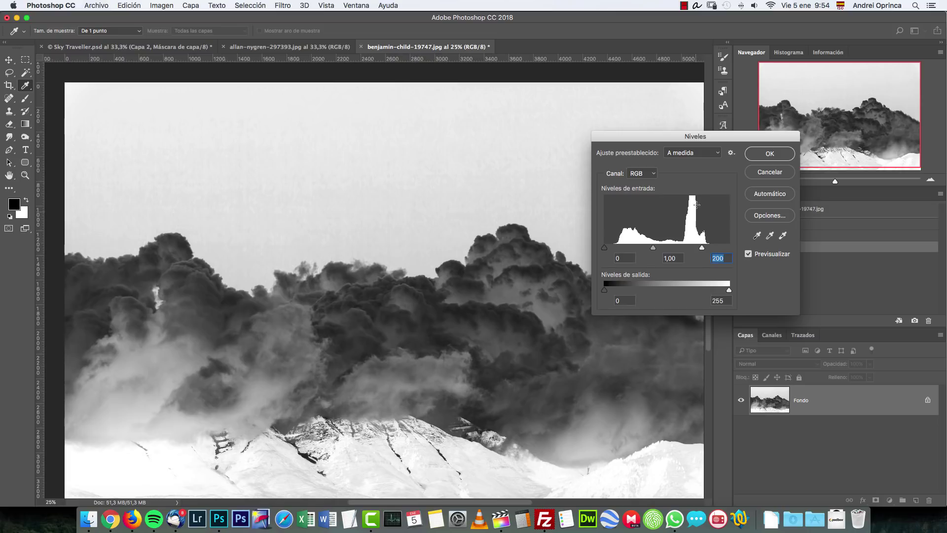
drag(703, 249, 698, 249)
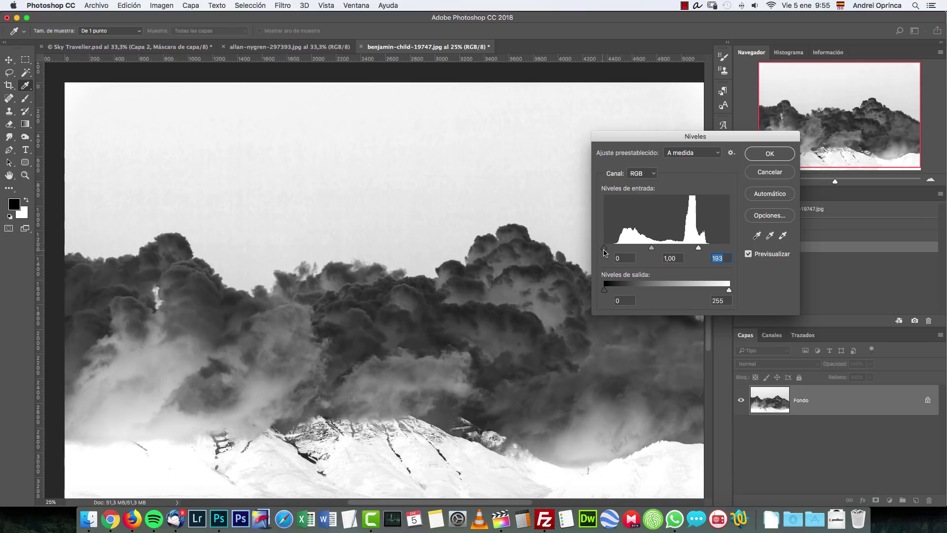
Darken the clouds by raising the Levels black input level to about 26 and apply the adjustment.
drag(605, 250, 615, 250)
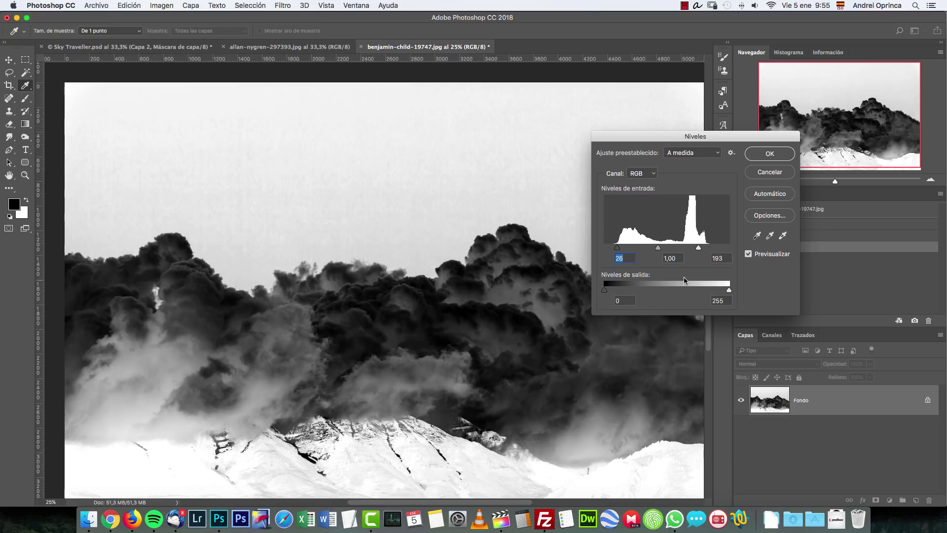
mouse_move(618, 247)
mouse_down()
mouse_move(645, 252)
mouse_move(620, 250)
mouse_up()
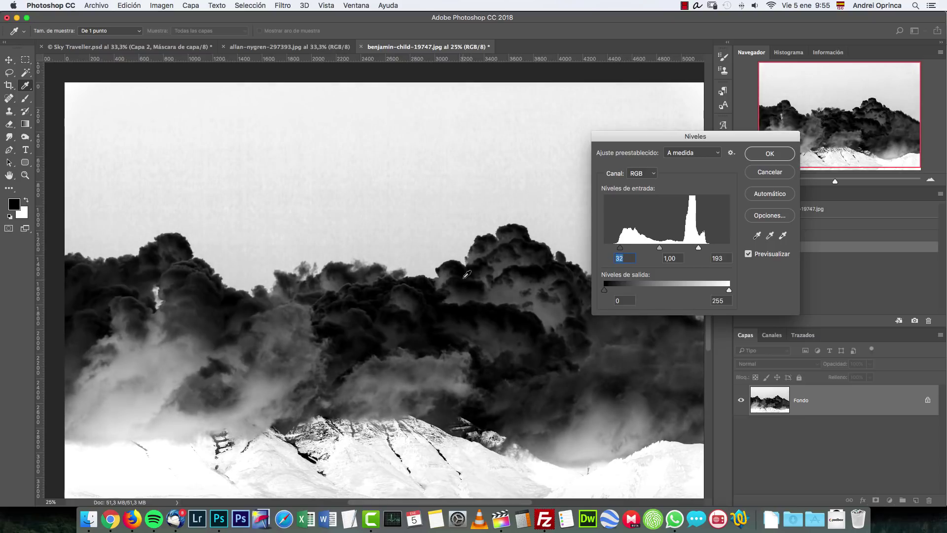
drag(620, 251, 617, 252)
click(766, 154)
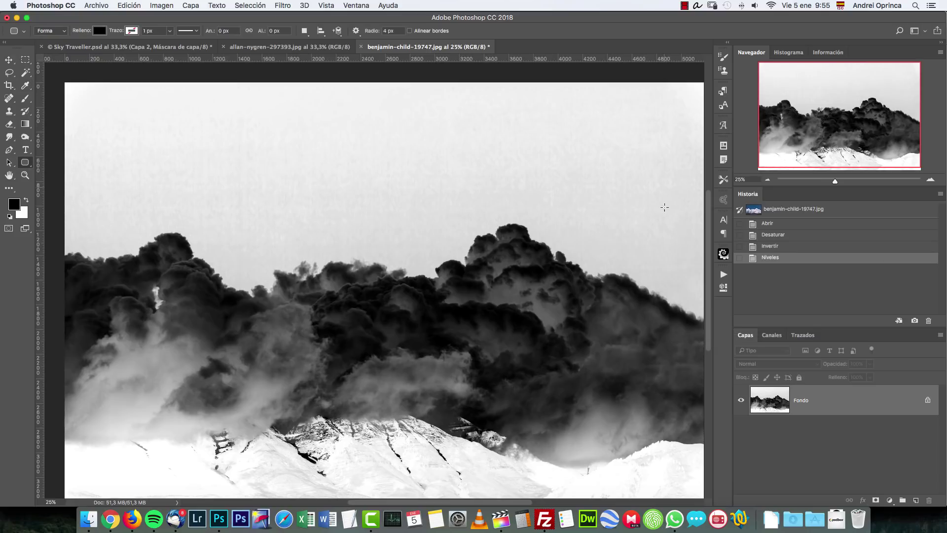
Select the sky above the dark clouds with the Quick Selection tool at a brush size of 60.
drag(25, 72, 52, 74)
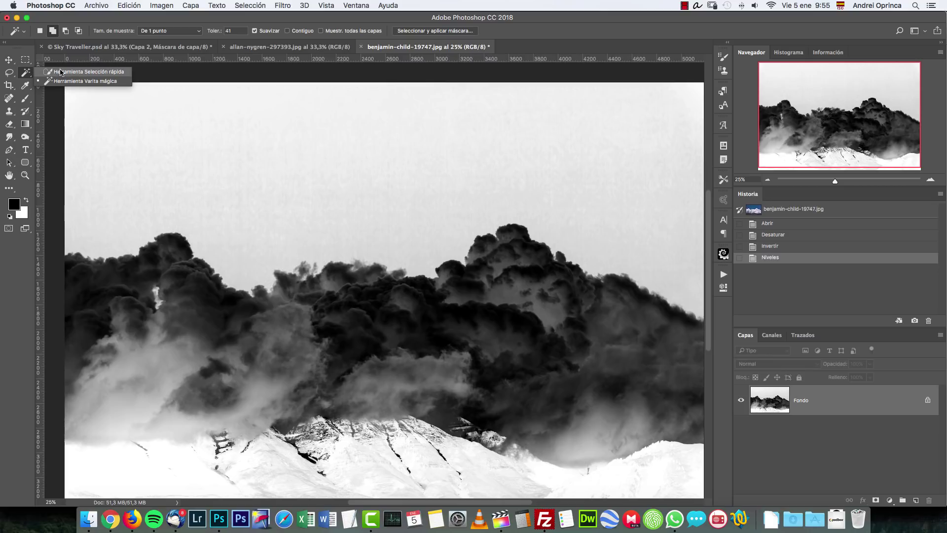
click(60, 72)
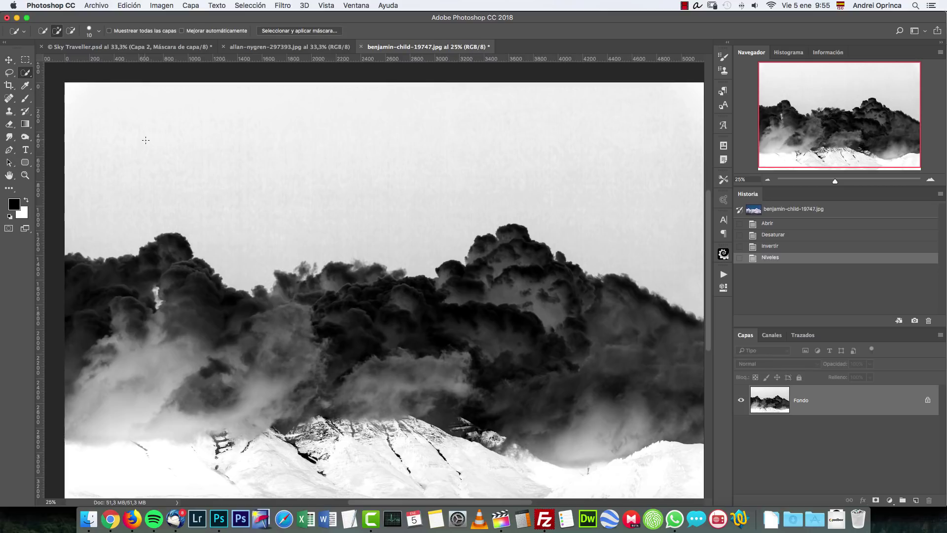
key(bracketright)
key(bracketright)
key(bracketright)
key(bracketright)
key(bracketright)
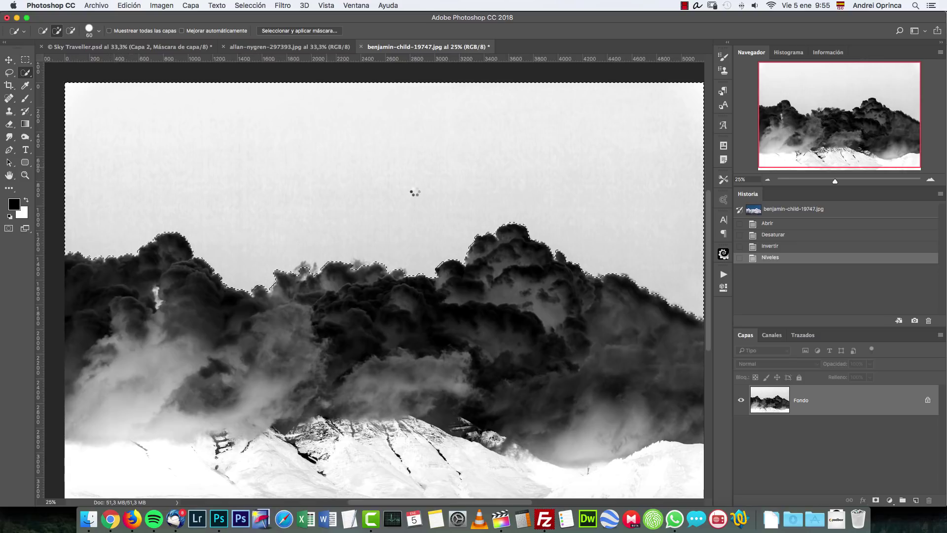
Whiten the selected sky with Levels by setting the white input level to 223, apply it and clear the selection.
click(413, 187)
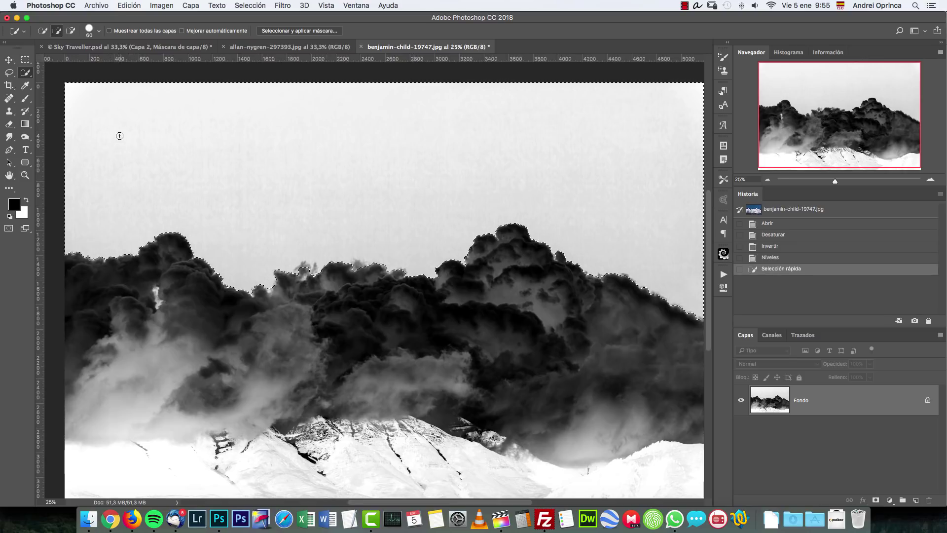
key(super+l)
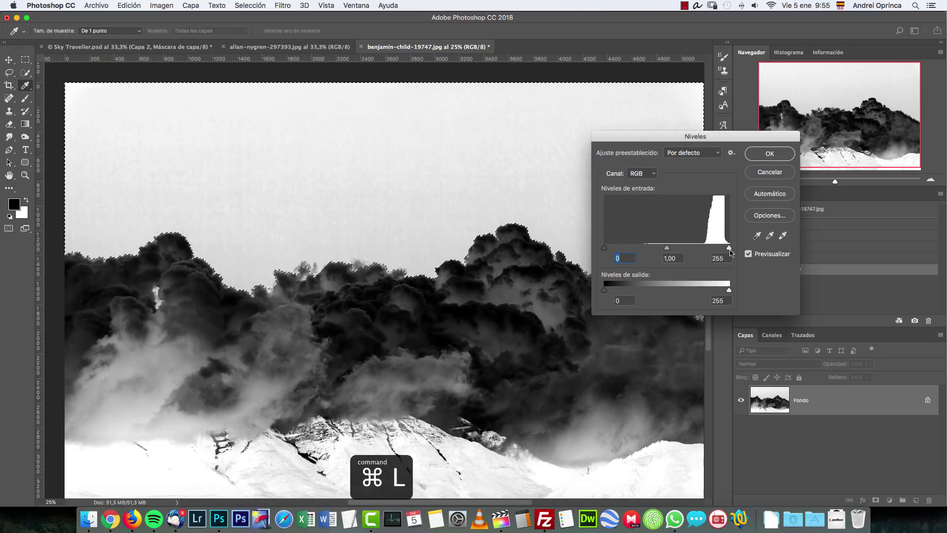
drag(726, 253, 713, 250)
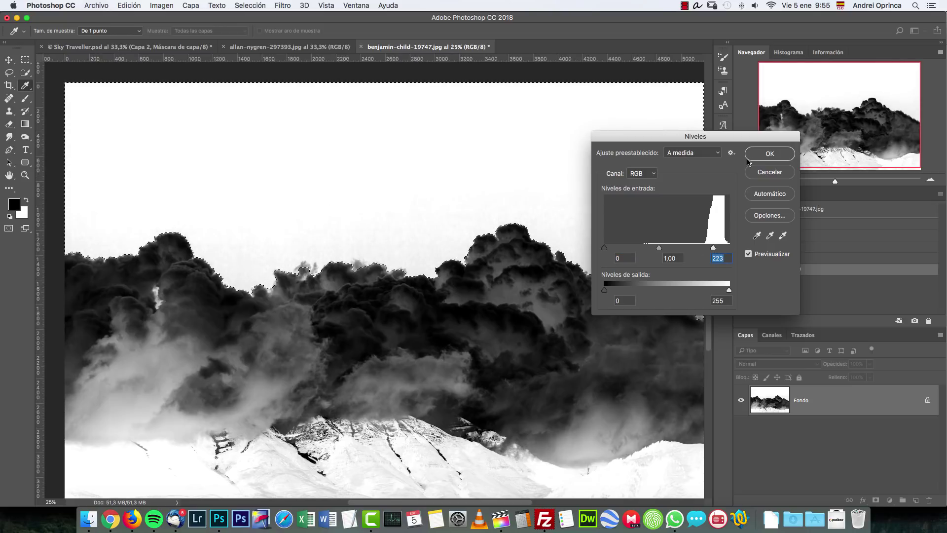
click(762, 161)
key(super+d)
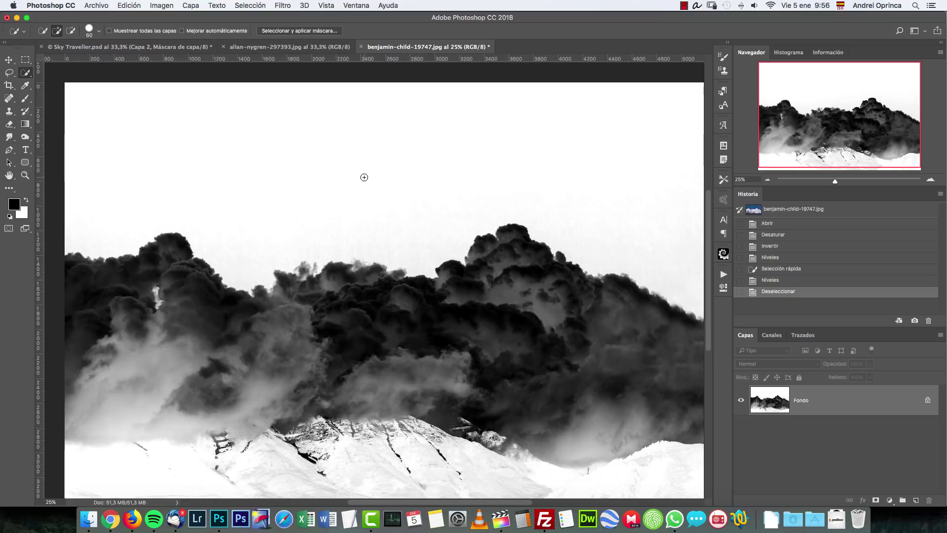
Resize the black-and-white cloud image proportionally to a width of 5000 pixels.
drag(555, 337, 518, 324)
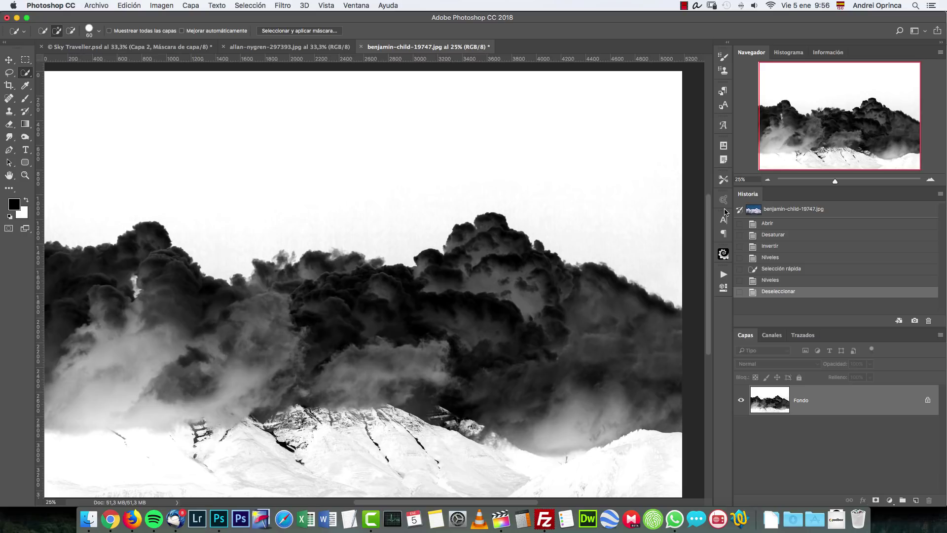
key(alt+super+i)
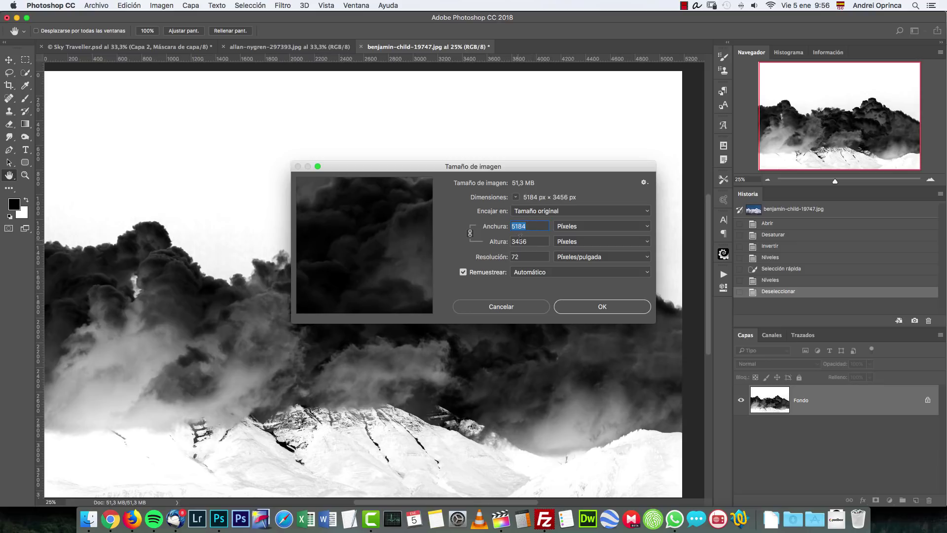
key(Tab)
drag(536, 227, 494, 233)
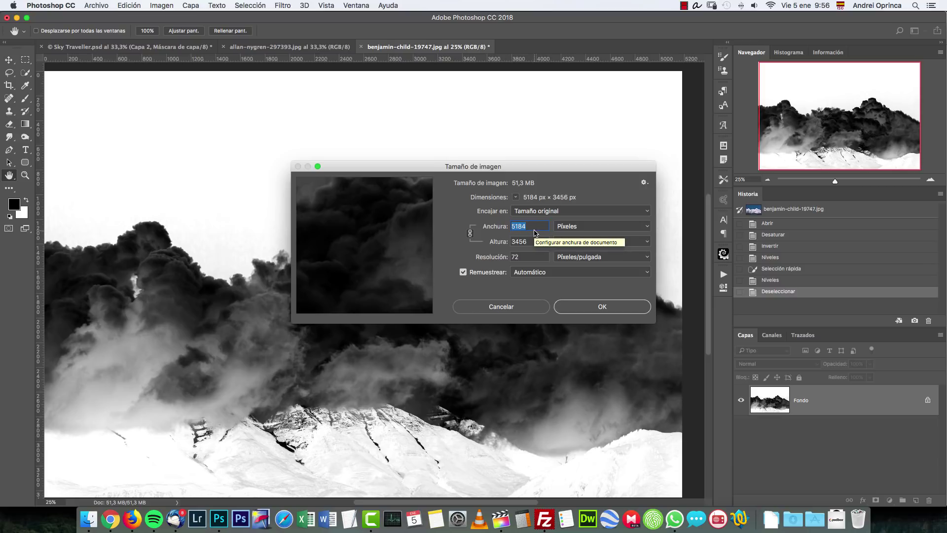
text(500)
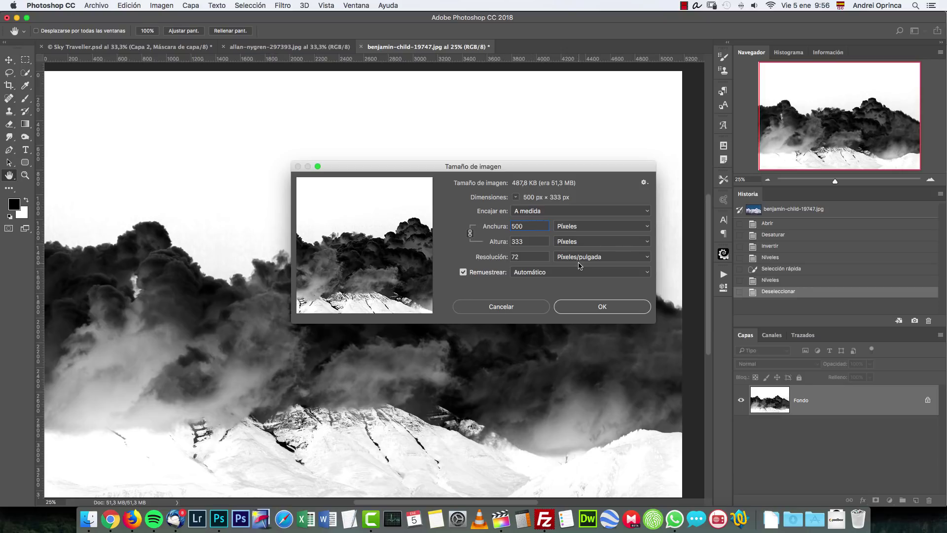
text(0)
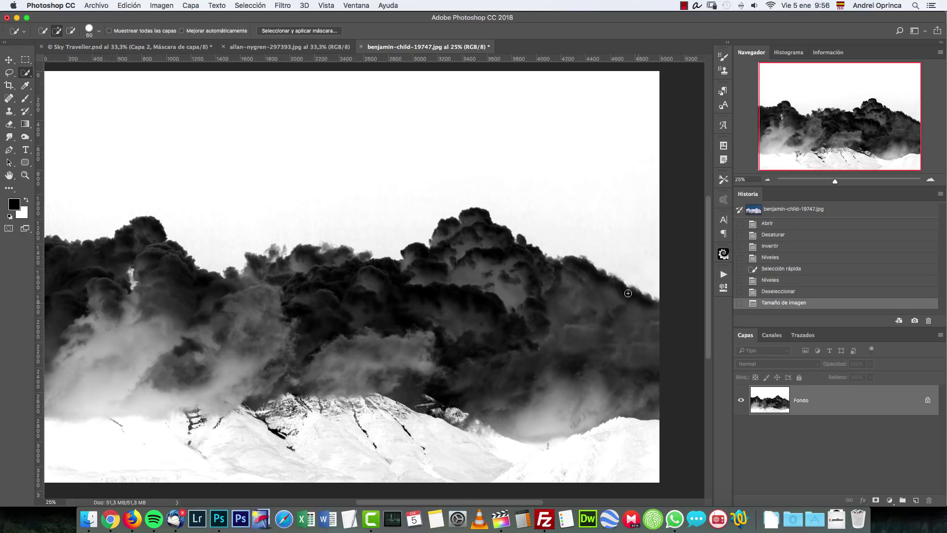
drag(304, 330, 338, 323)
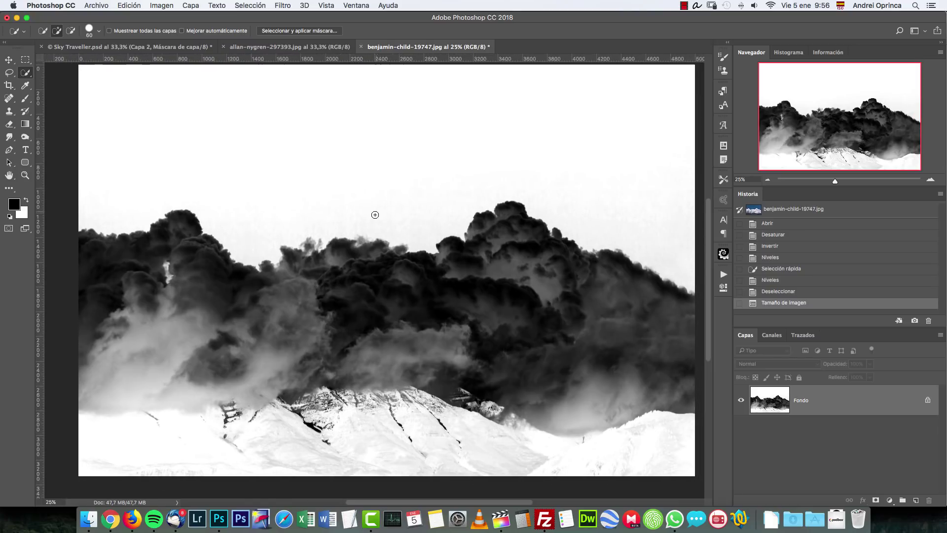
Define the cloud image as a brush preset named "Nube".
click(129, 8)
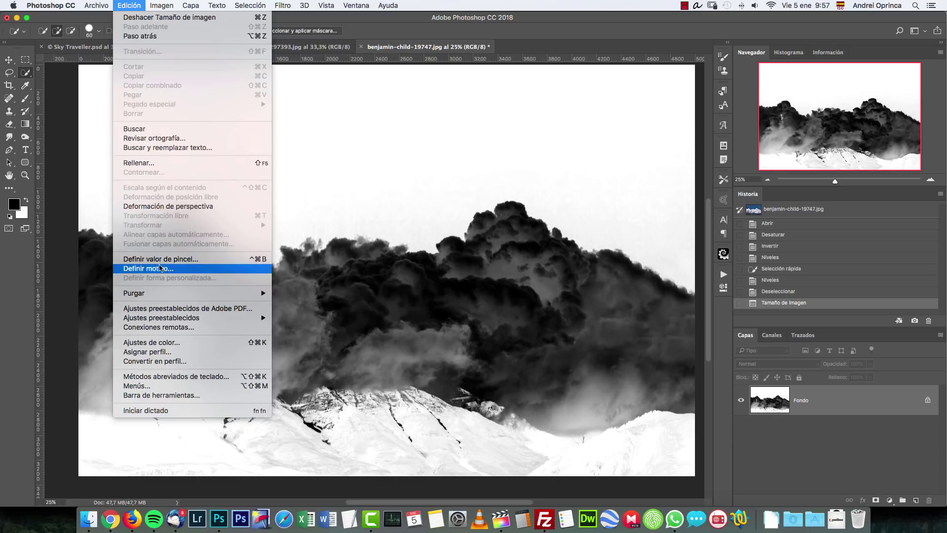
key(alt+super+i)
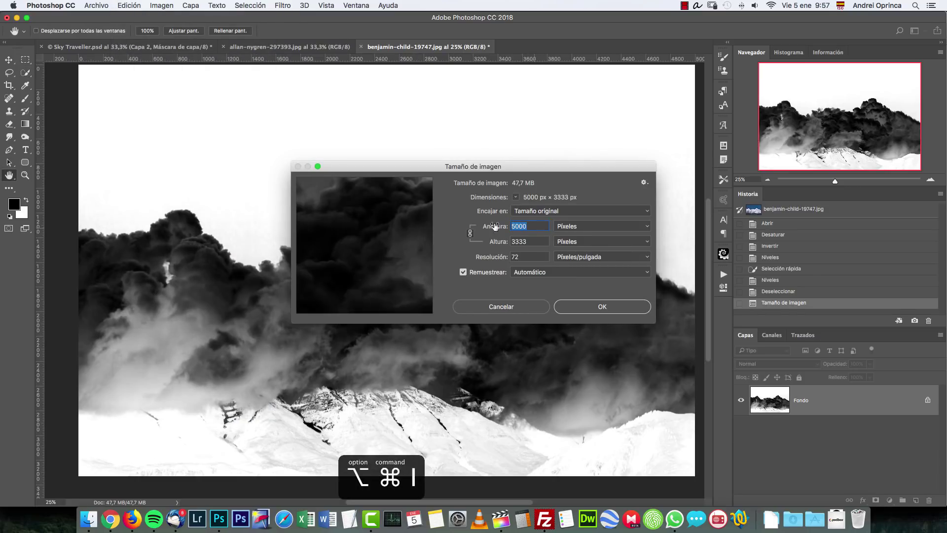
click(513, 308)
click(126, 5)
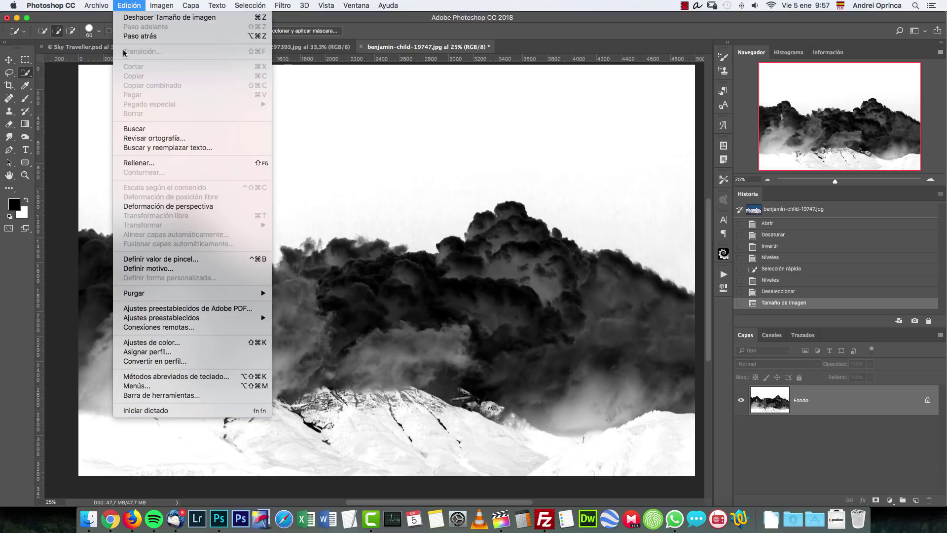
click(190, 260)
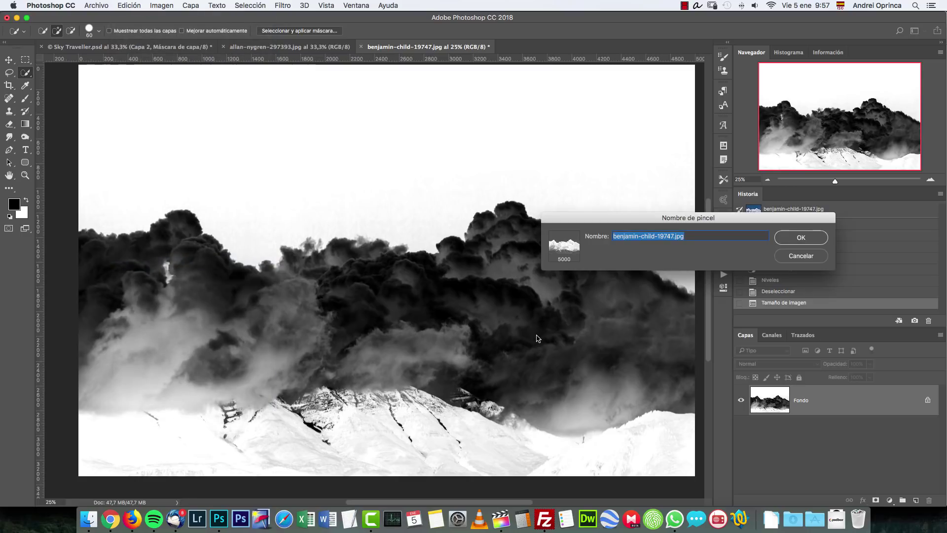
text(Nube)
click(801, 238)
Close the mountain-clouds photo without saving and check the new cloud brush among the Brush tool presets.
key(b)
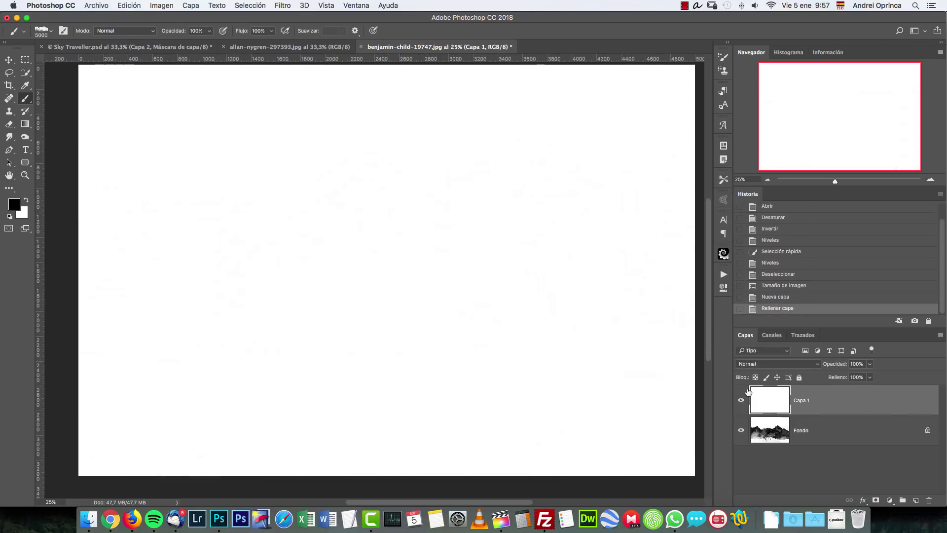
key(super+w)
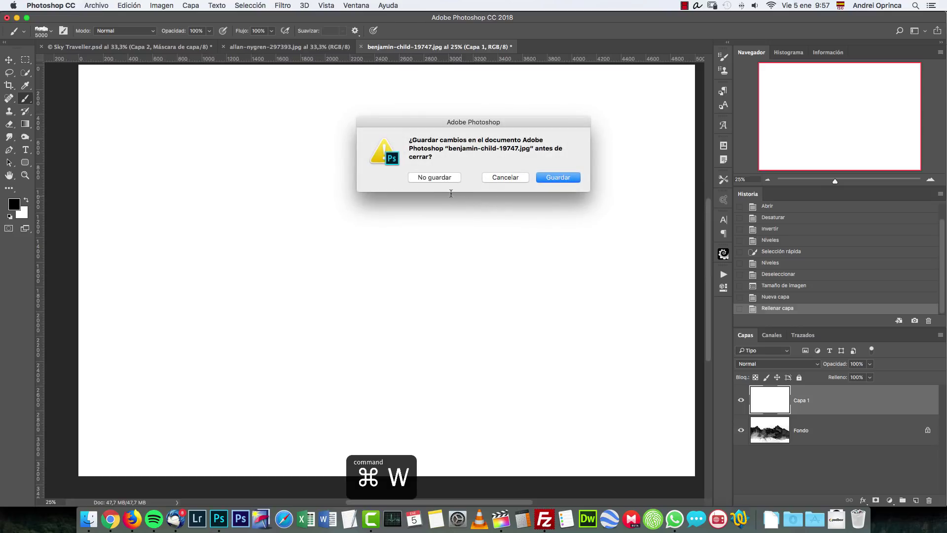
click(444, 180)
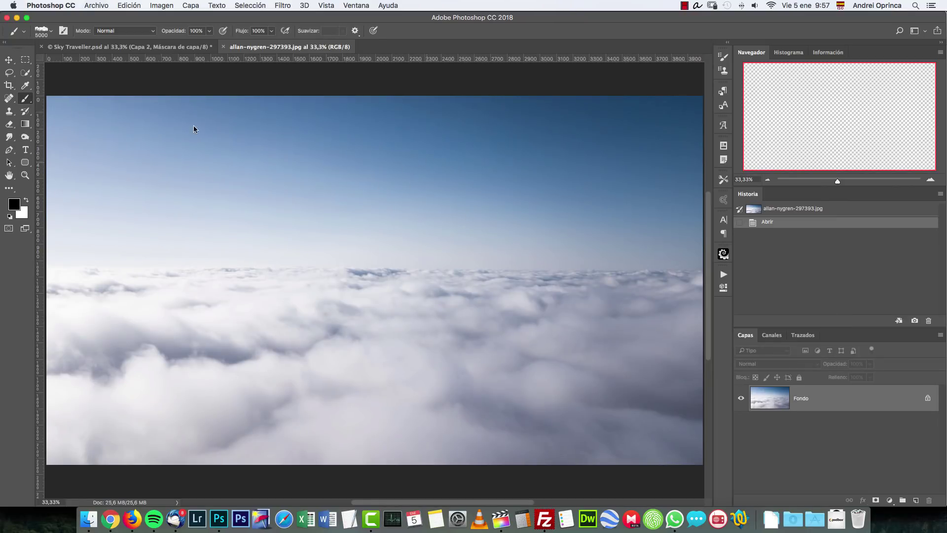
right_click(499, 266)
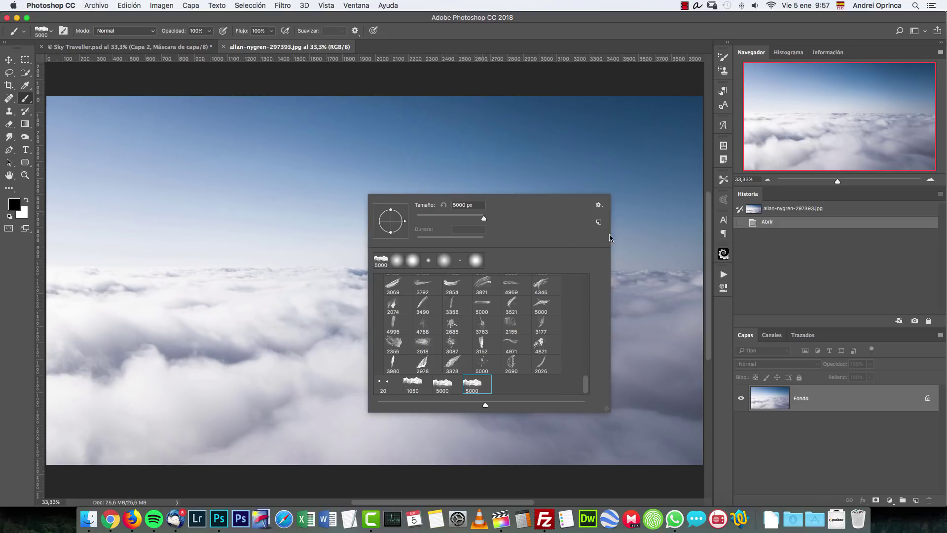
click(821, 396)
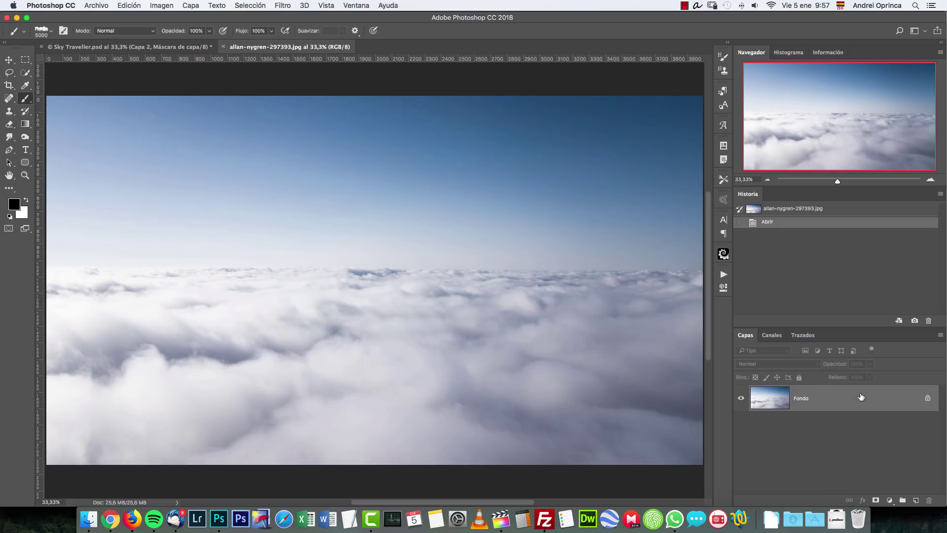
Open the Statue of Liberty photo from the Stock folder.
key(super+o)
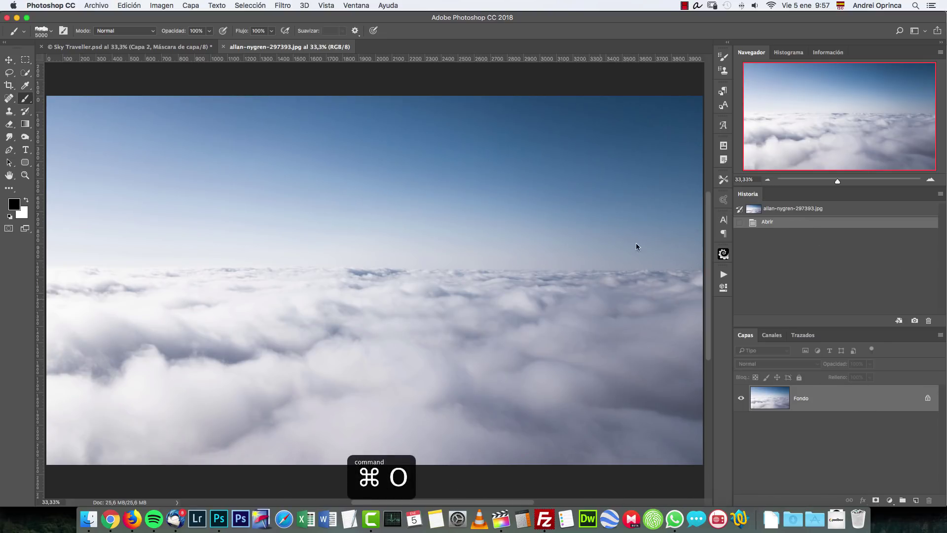
key(super+o)
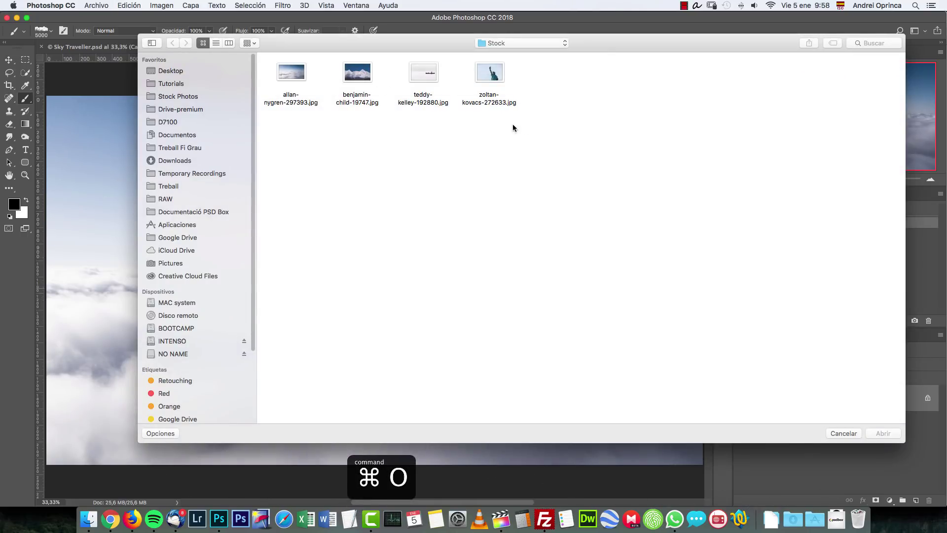
click(498, 73)
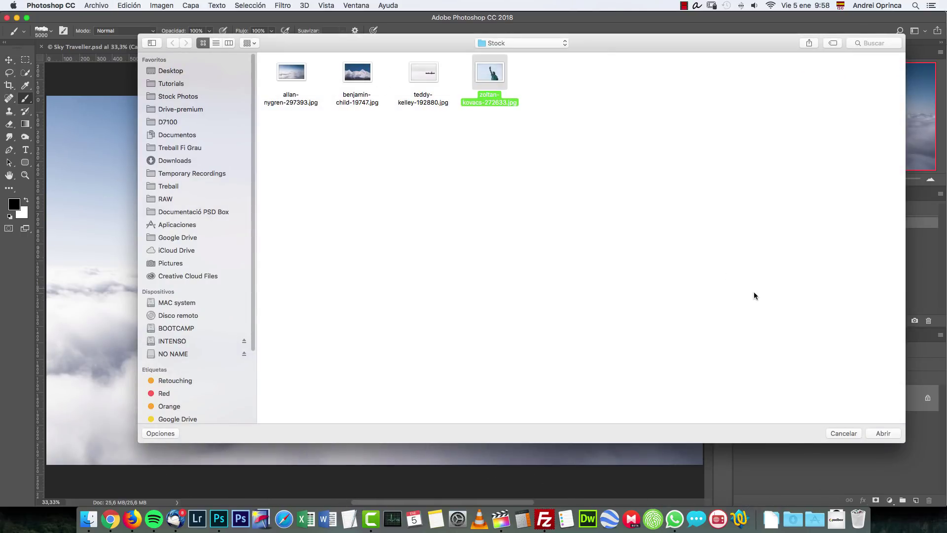
click(883, 433)
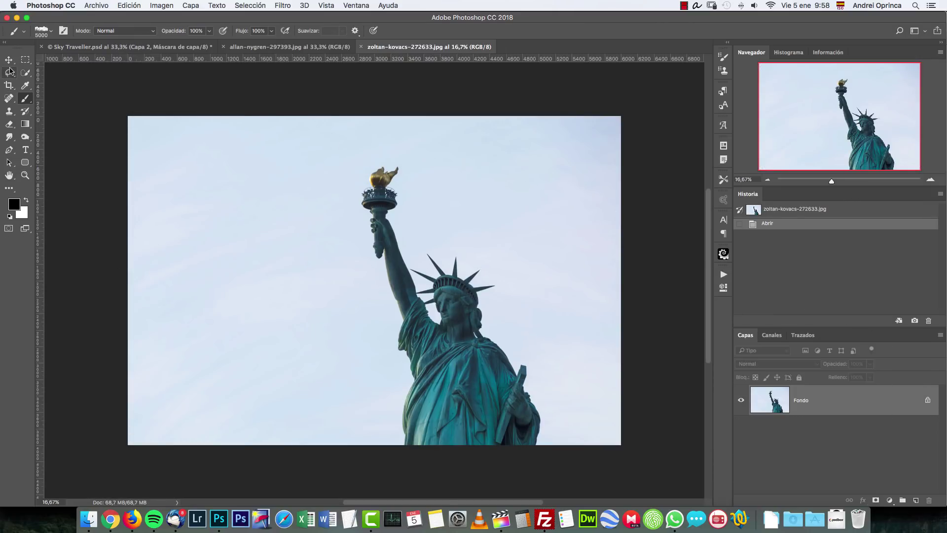
Select the sky around the statue with the Magic Wand at tolerance 41 and Contiguous off, and inspect the selection edge around the torch.
click(28, 74)
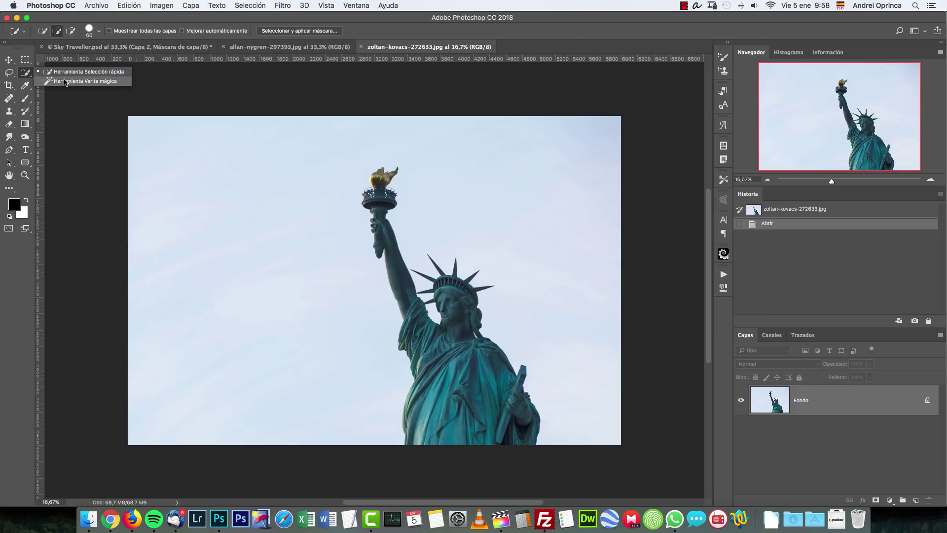
click(64, 81)
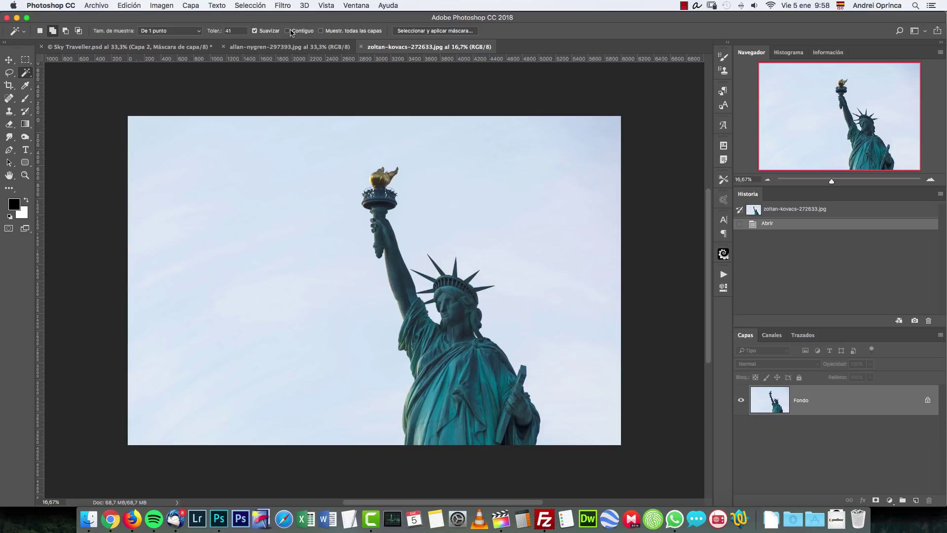
click(350, 303)
key(super+1)
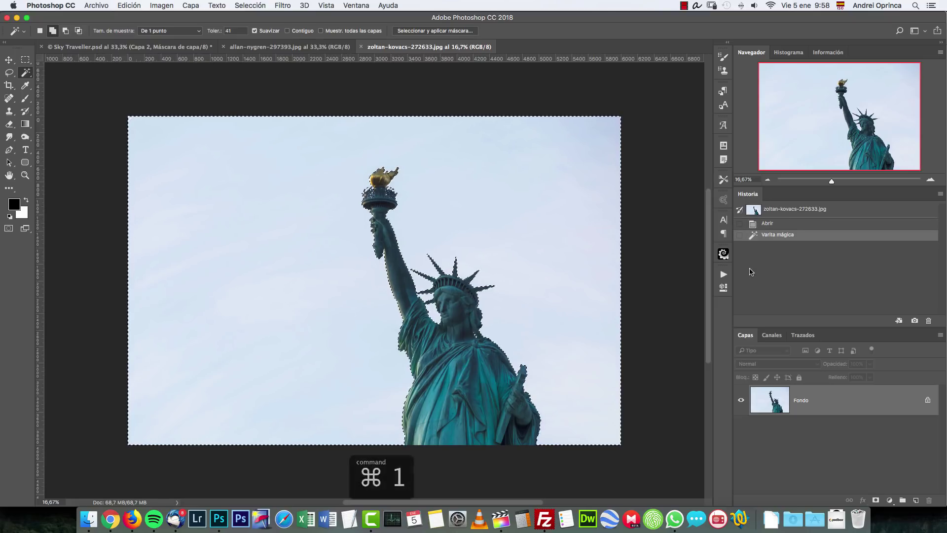
drag(845, 124, 845, 93)
drag(486, 202, 423, 272)
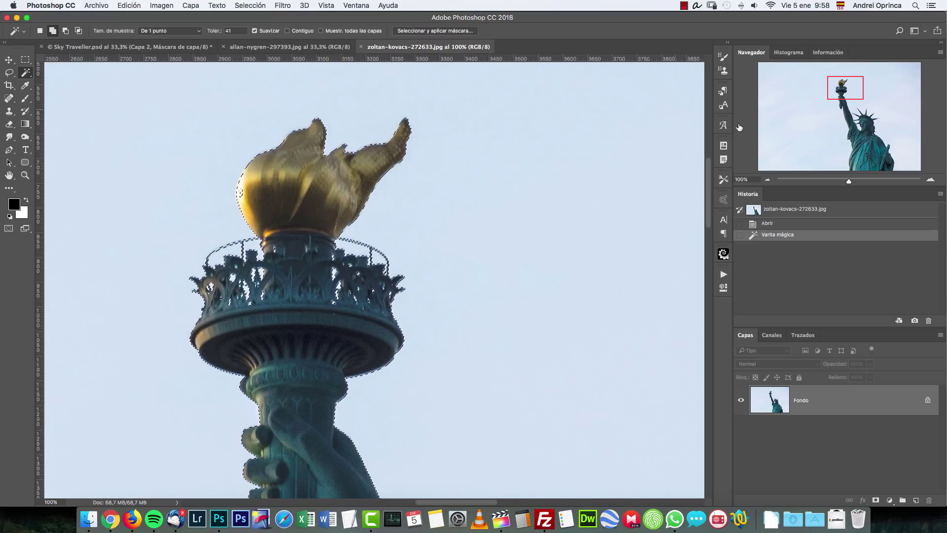
click(769, 180)
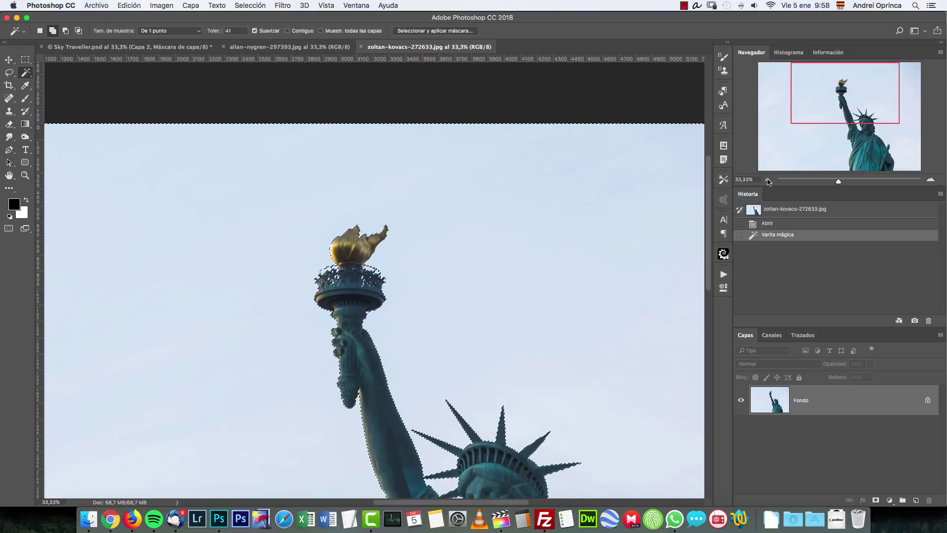
key(super+minus)
key(super+minus)
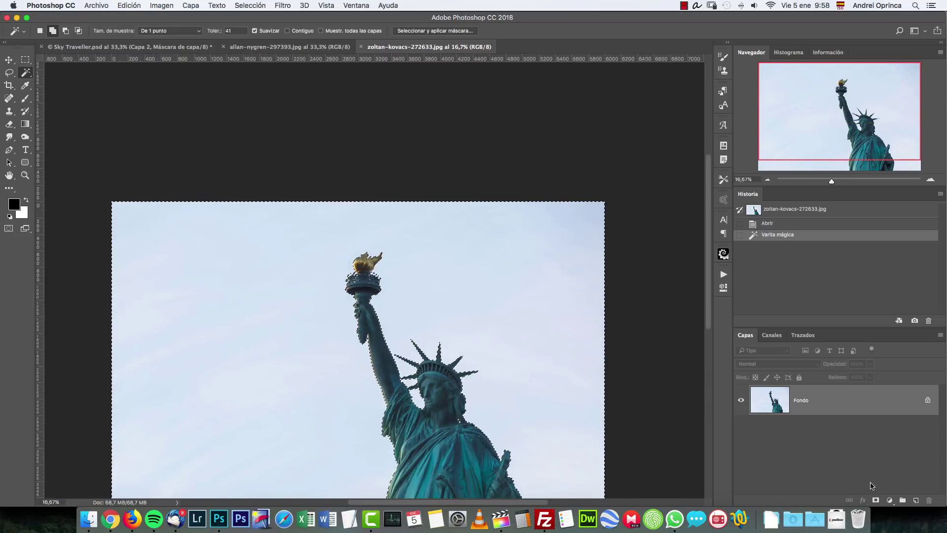
Cut out the statue by adding a layer mask from the sky selection, inverting it and applying it to the layer.
click(876, 500)
key(super+i)
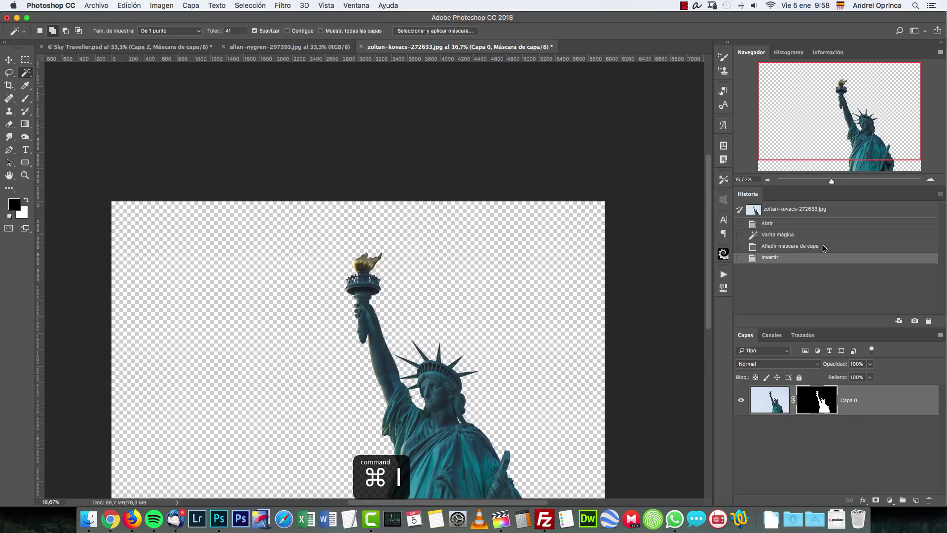
right_click(816, 402)
click(753, 427)
Cut the isolated statue, close its document without saving and paste it into the sea-of-clouds photo.
key(super+a)
key(super+x)
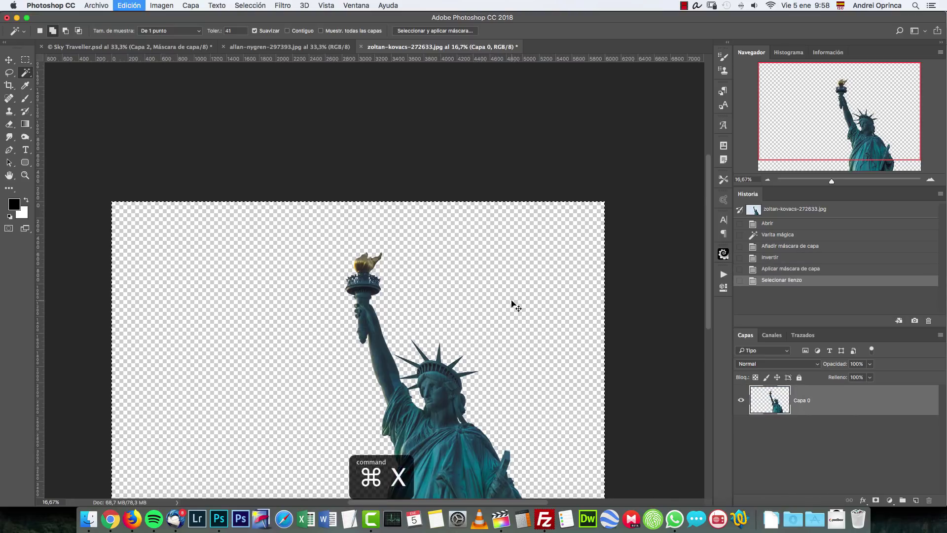
key(super+w)
click(434, 178)
key(super+v)
Convert the pasted statue to a smart object and scale it to about 53%, placing it in the left part of the cloud scene.
right_click(843, 394)
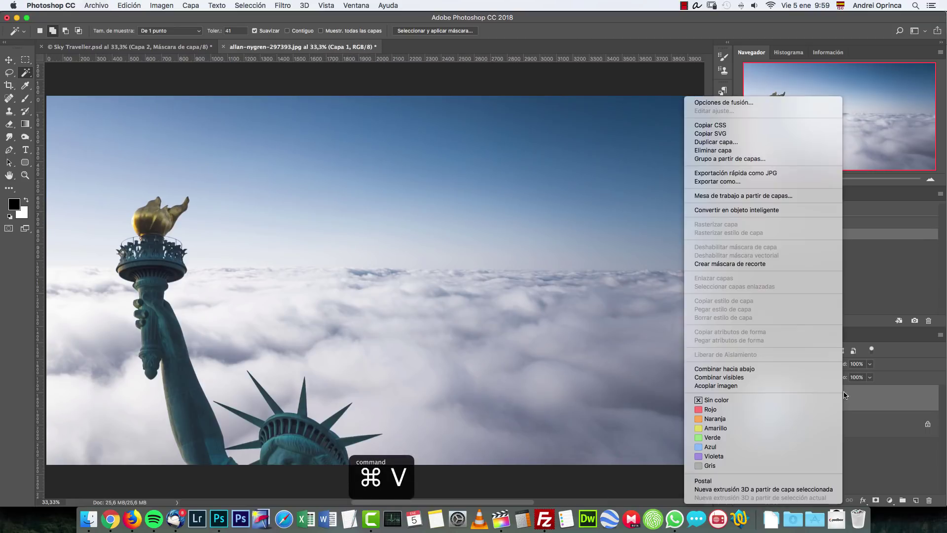
click(762, 209)
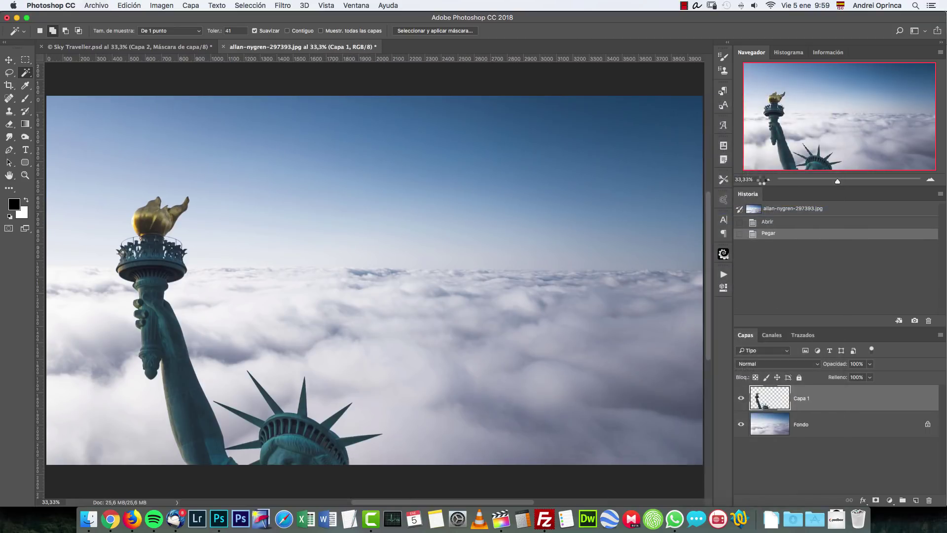
click(766, 180)
click(766, 180)
key(super+t)
drag(504, 188, 438, 271)
drag(414, 352, 336, 281)
drag(360, 201, 373, 185)
drag(347, 253, 340, 246)
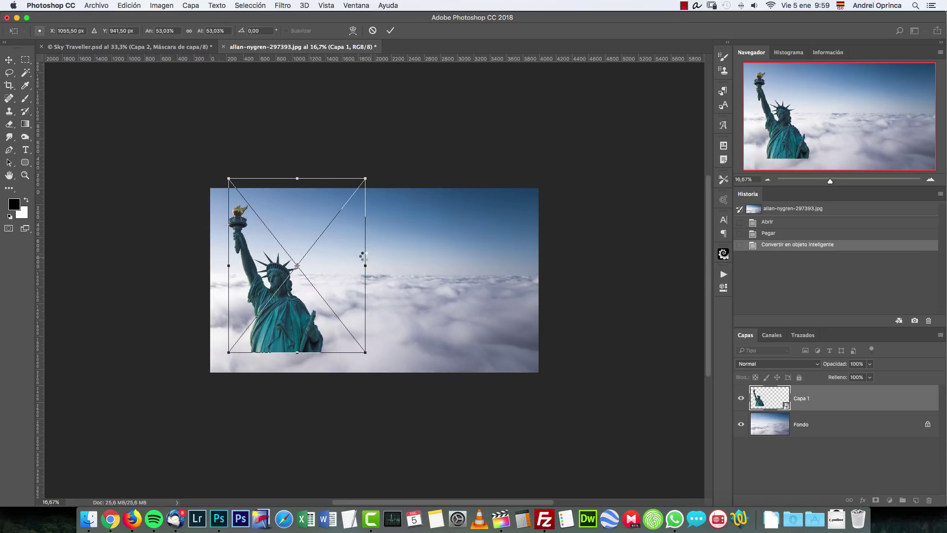
key(Return)
Confirm the statue's scaling and open the canoe photo teddy-kelley-192880.jpg.
key(w)
key(super+o)
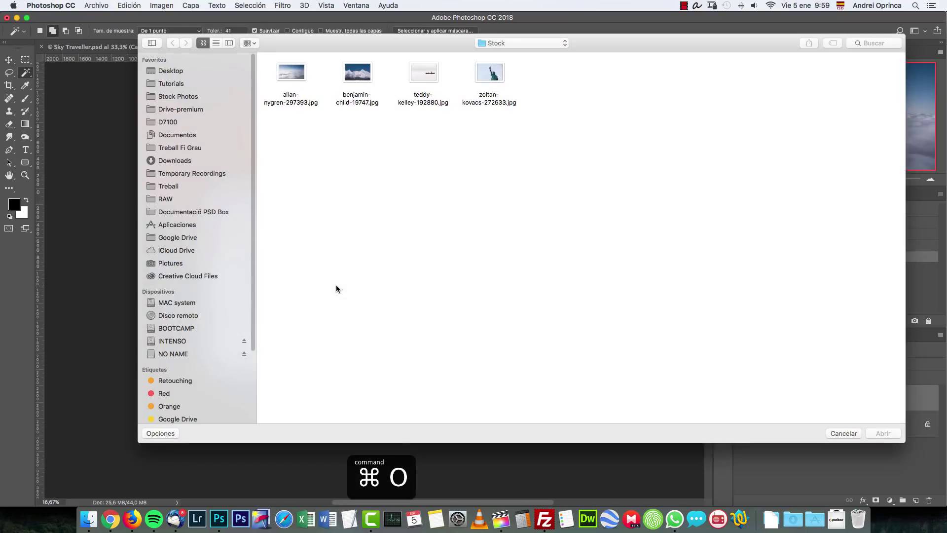
click(428, 77)
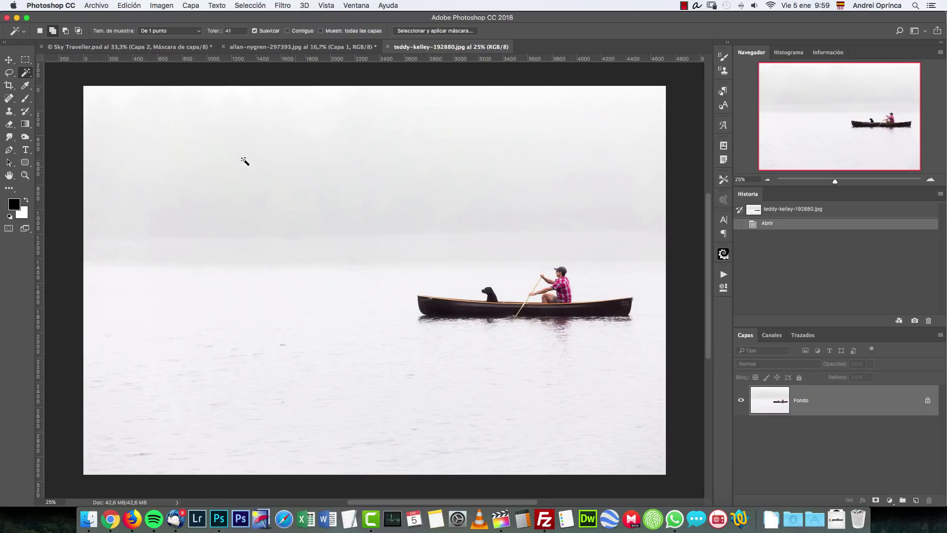
Select the pale background around the canoe using the Magic Wand at tolerance 41 with Contiguous on, adding the enclosed gaps by the rower's arms.
click(462, 231)
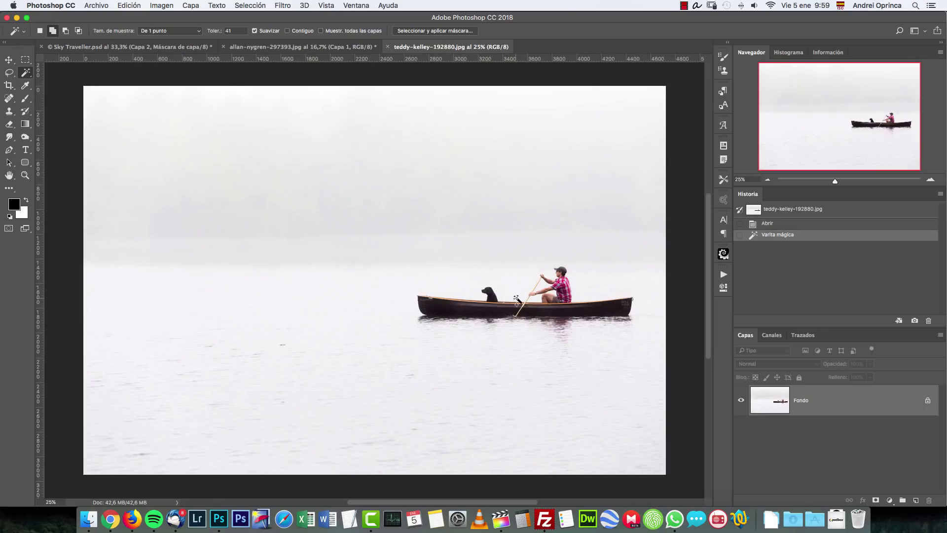
key(super+d)
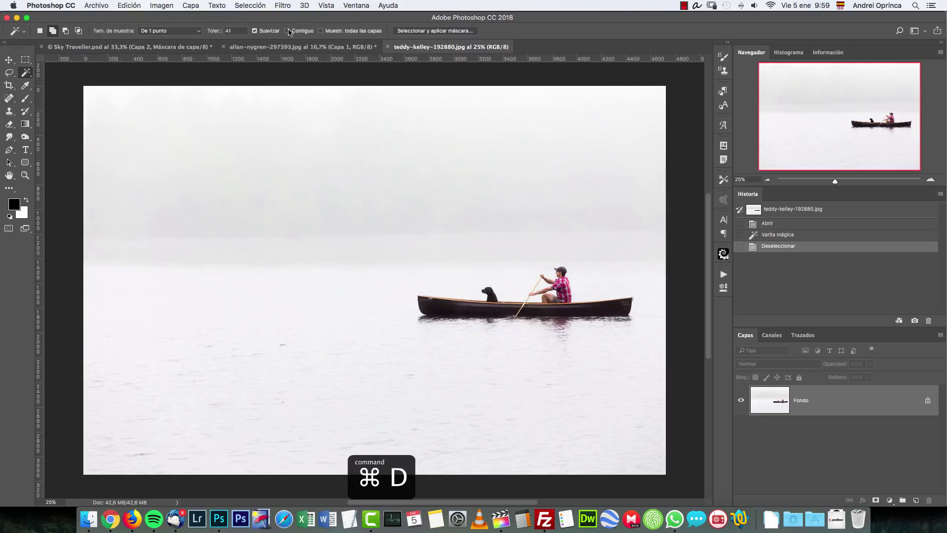
click(563, 236)
key(super+1)
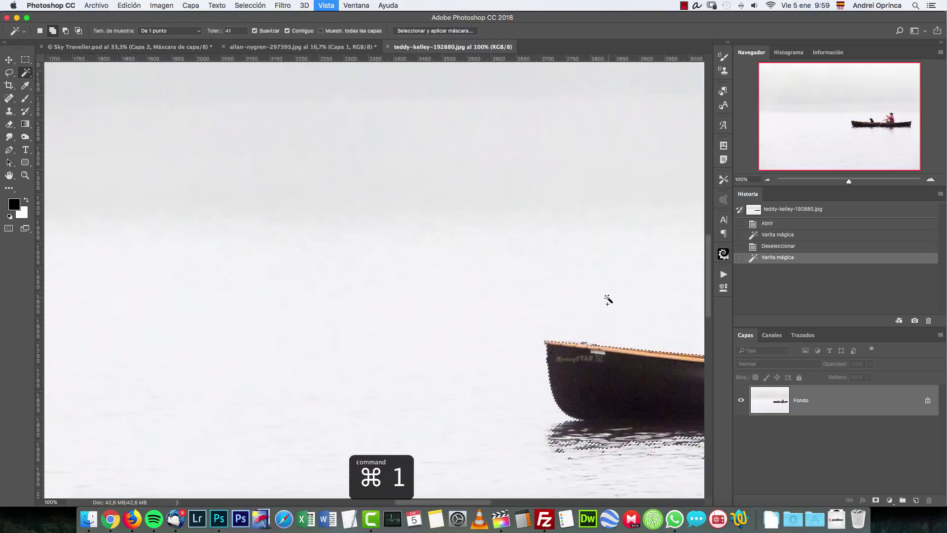
drag(570, 334, 240, 291)
drag(461, 309, 228, 325)
click(436, 248)
click(423, 295)
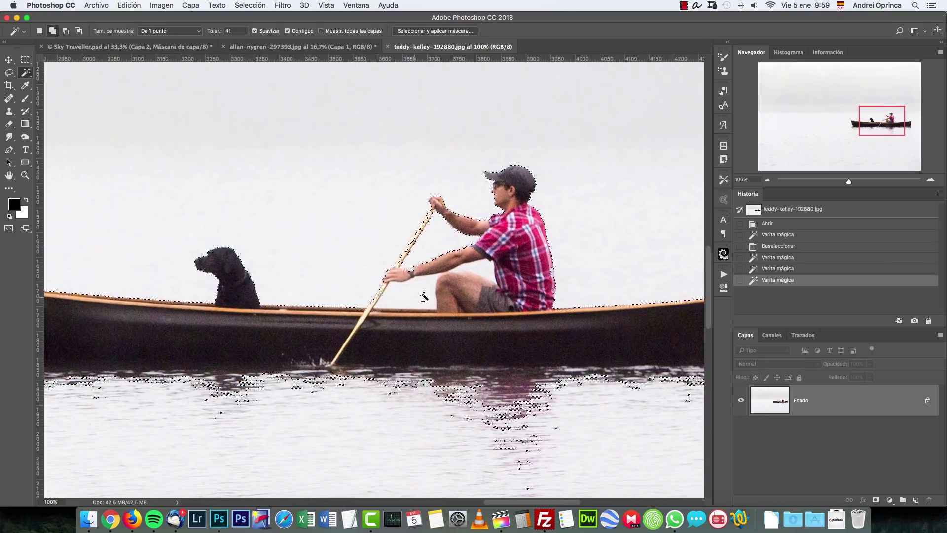
click(482, 270)
mouse_move(591, 337)
mouse_down()
mouse_move(609, 260)
mouse_move(608, 321)
mouse_up()
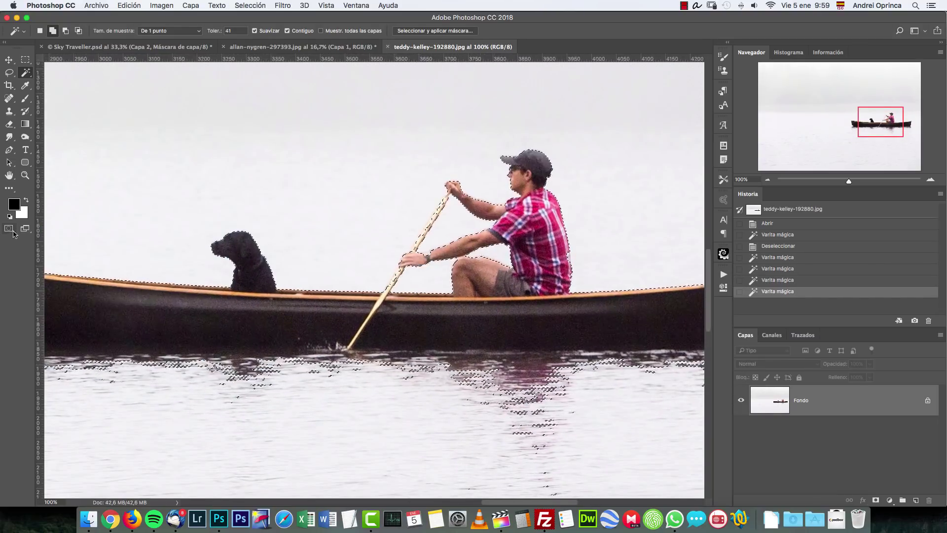
Refine the selection along the paddle in Quick Mask mode with a 9 px brush, alternating between black and white.
key(q)
key(b)
right_click(441, 189)
scroll(490, 254, up, 10)
scroll(490, 252, up, 10)
click(486, 281)
key(Return)
key(x)
drag(448, 196, 437, 212)
key(x)
drag(435, 215, 423, 235)
drag(568, 254, 569, 262)
Leave Quick Mask mode, add a layer mask from the selection and invert it to isolate the canoe.
key(q)
click(876, 500)
key(super+i)
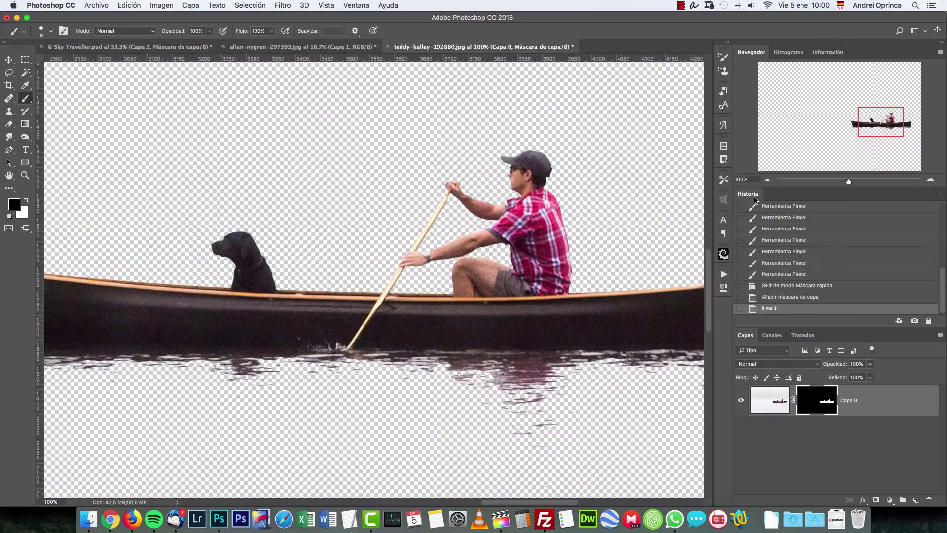
Paint black on the canoe's layer mask with a 100 px brush to remove the water reflection beneath the hull.
key(super+minus)
key(super+minus)
key(bracketright)
key(bracketright)
key(bracketright)
key(bracketright)
key(bracketright)
key(bracketright)
key(bracketright)
key(bracketright)
key(bracketright)
key(bracketright)
click(598, 329)
shift+click(185, 326)
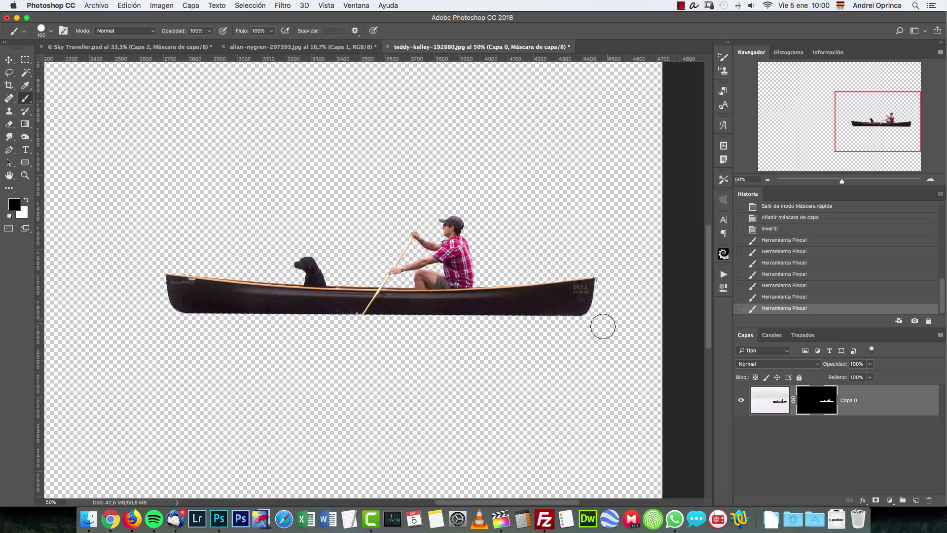
Apply the canoe's layer mask and move the cut-out canoe into the cloud photo, beside the statue.
key(v)
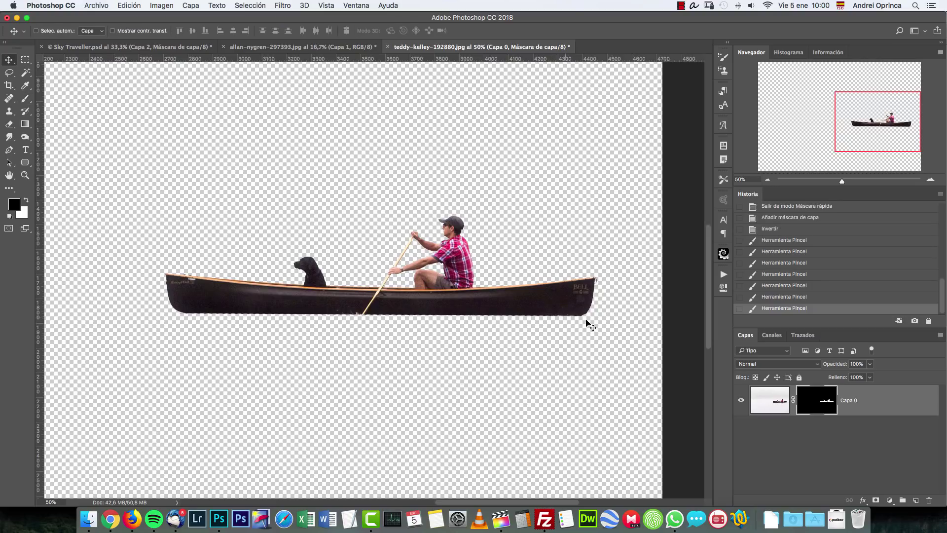
right_click(815, 390)
click(700, 419)
click(766, 178)
drag(366, 261, 404, 268)
drag(433, 238, 398, 323)
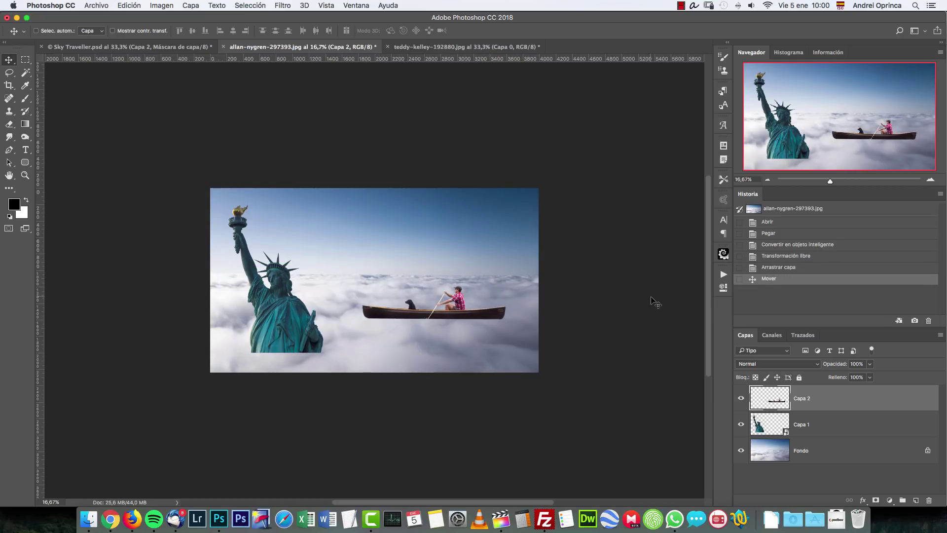
Replace the canoe in the cloud photo with the canoe layer from Sky Traveller.psd, deleting its layer mask and repositioning it beside the statue.
click(185, 47)
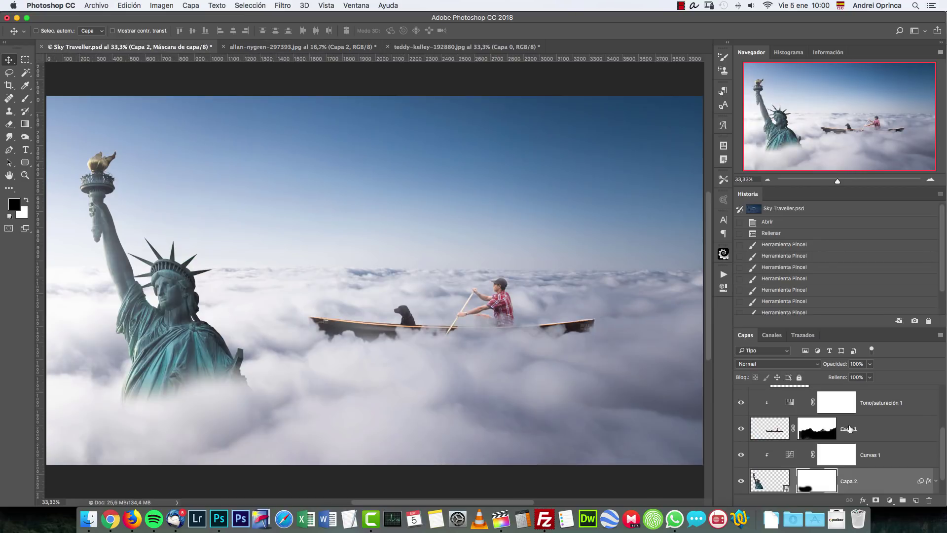
click(768, 431)
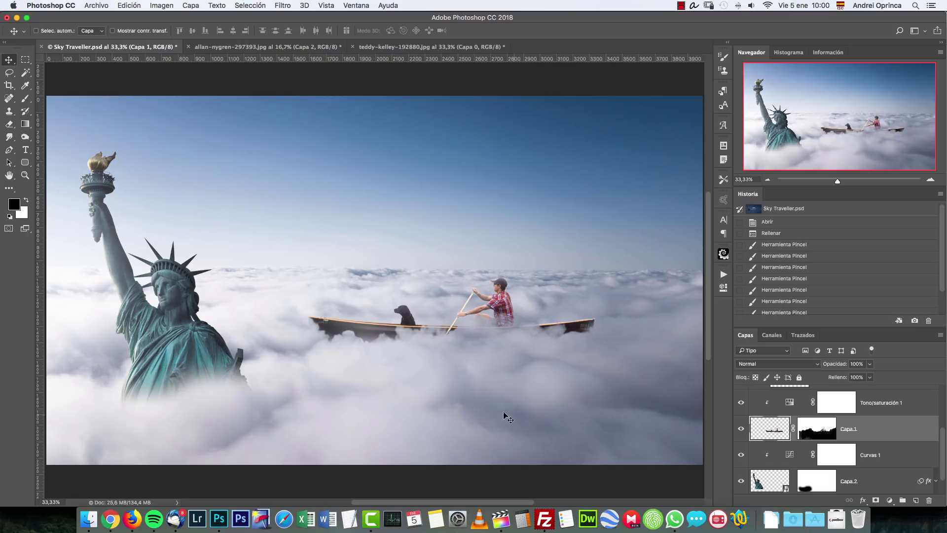
drag(418, 276, 431, 297)
drag(816, 398, 928, 499)
click(444, 176)
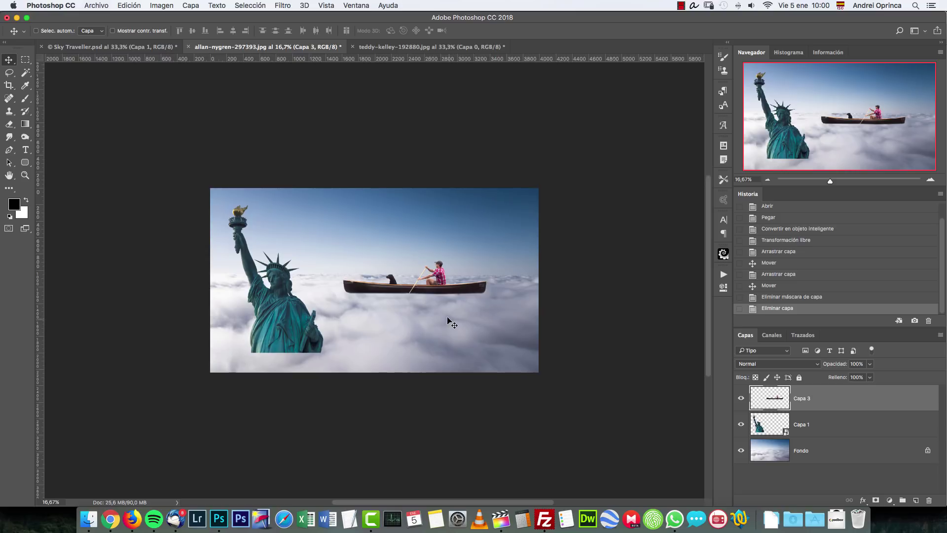
drag(456, 274, 469, 298)
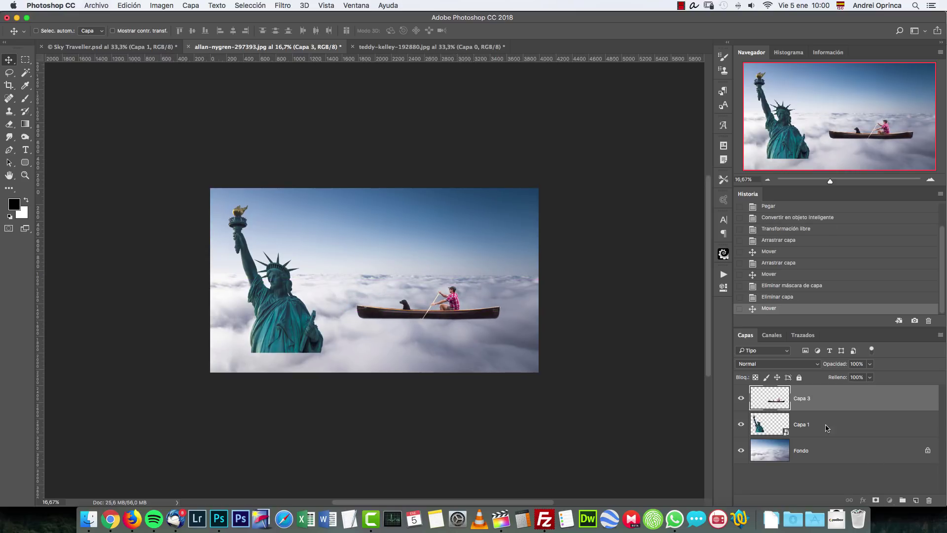
Rename the statue layer "estatua" and the canoe layer "barco".
double_click(804, 425)
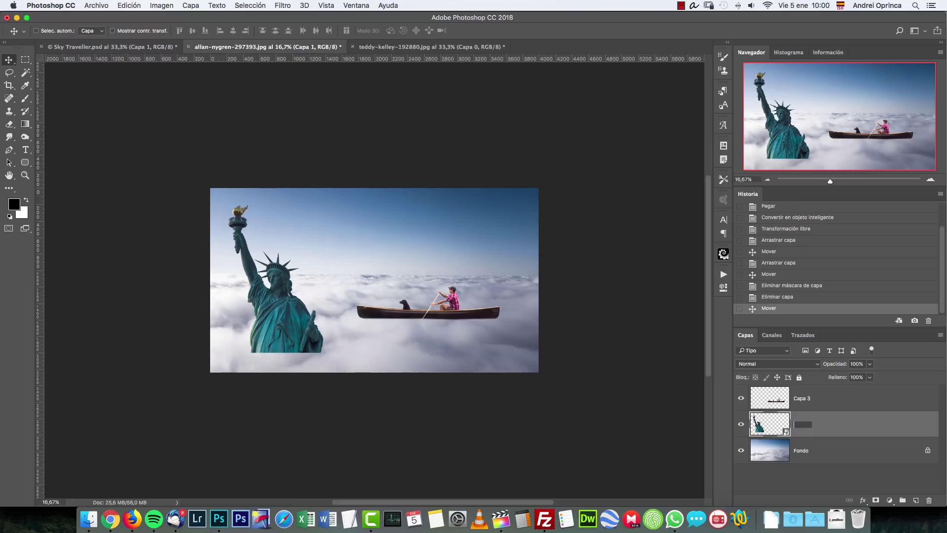
text(estatua)
key(Return)
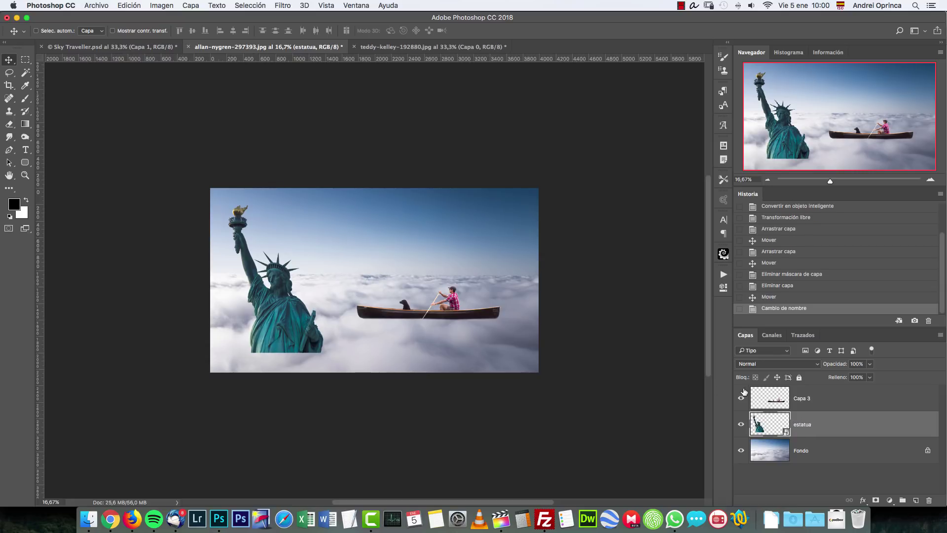
double_click(801, 398)
text(barco)
key(Return)
Add a white layer mask to both the estatua and barco layers.
click(845, 426)
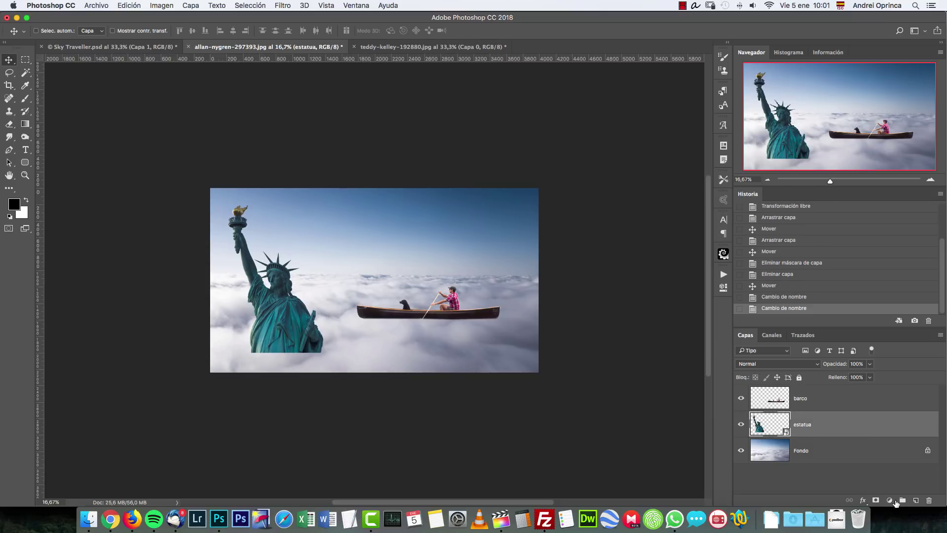
click(876, 500)
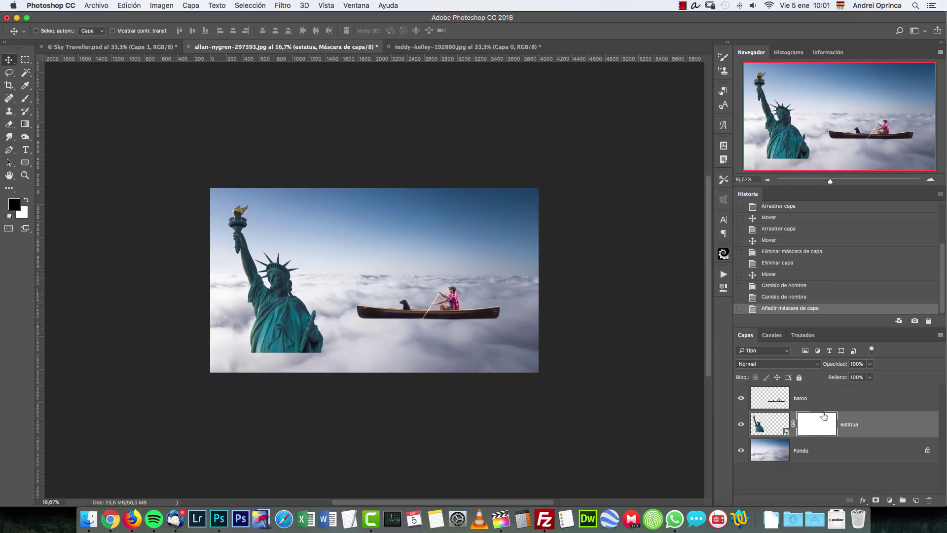
click(825, 400)
click(875, 500)
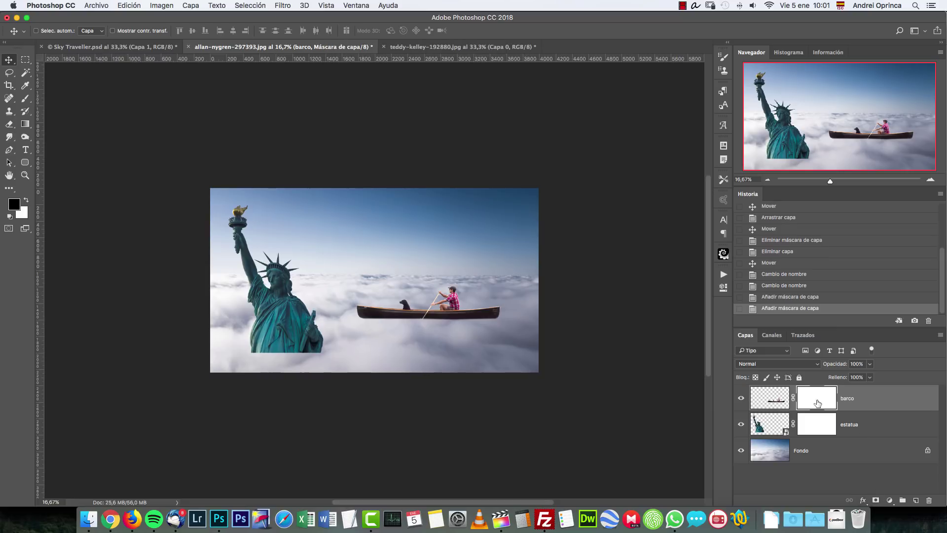
Target the estatua layer mask and choose the last 5000 px cloud brush for painting on it.
click(818, 431)
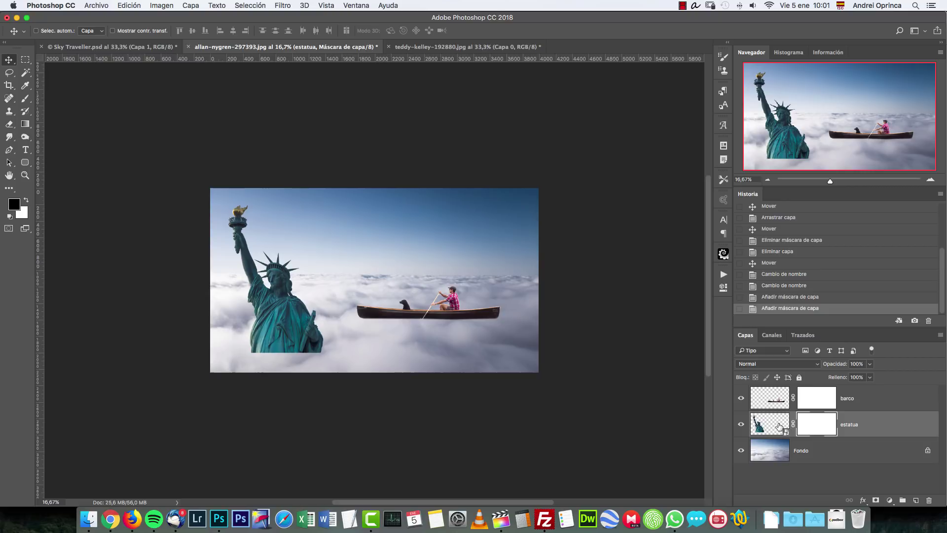
click(817, 429)
key(b)
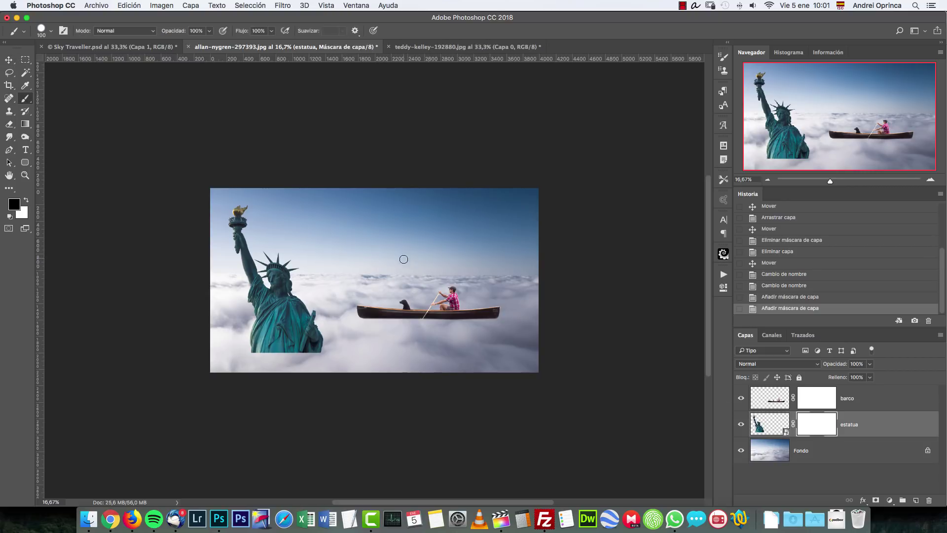
click(929, 180)
click(929, 181)
drag(348, 335, 409, 296)
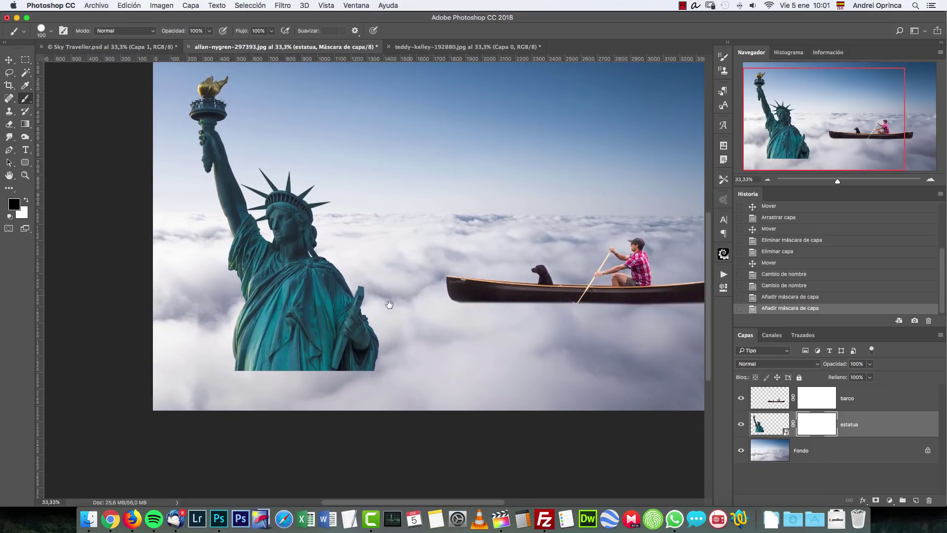
right_click(297, 193)
drag(525, 274, 539, 405)
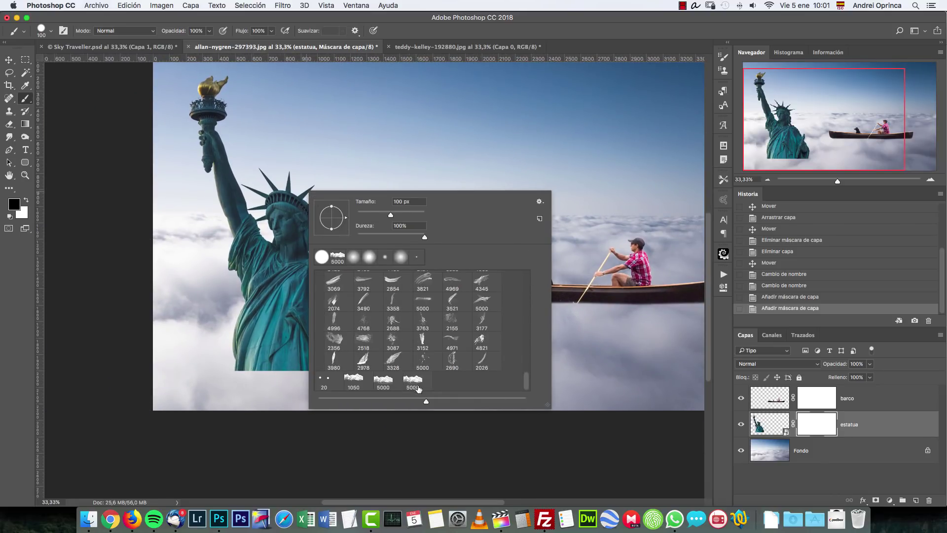
click(805, 426)
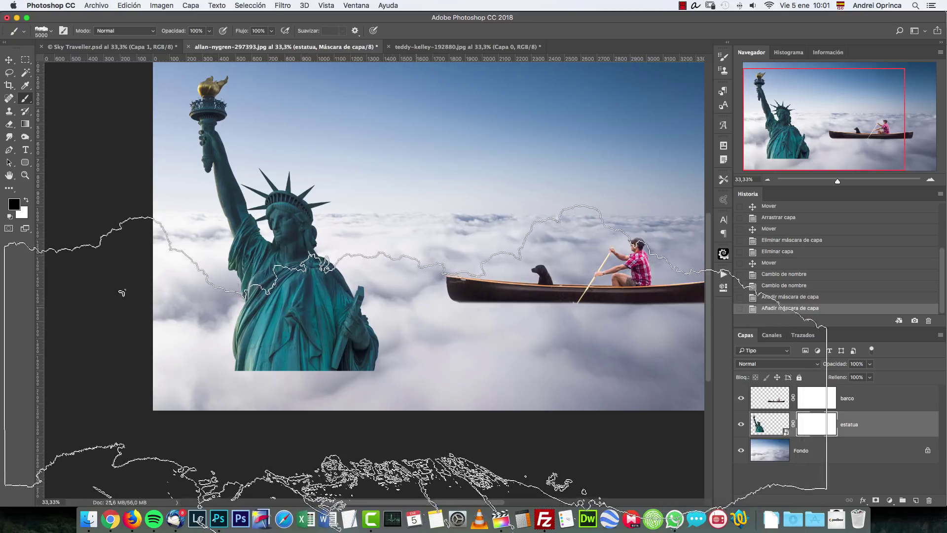
Resize the cloud brush to 3100 px to suit the statue's base.
key(bracketleft)
key(bracketleft)
key(bracketleft)
key(bracketleft)
key(bracketleft)
key(bracketleft)
key(bracketleft)
key(bracketleft)
key(bracketleft)
key(bracketleft)
key(bracketleft)
key(bracketleft)
key(bracketleft)
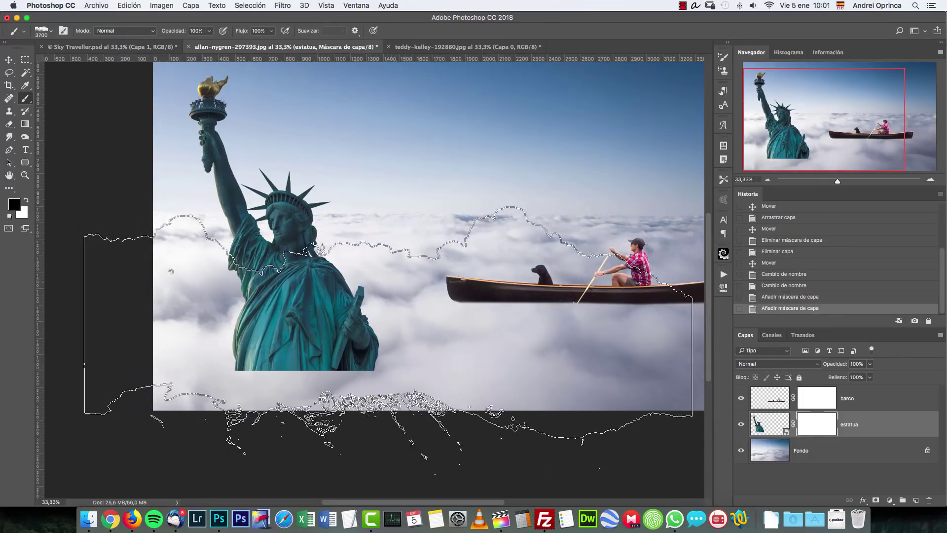
key(bracketleft)
key(bracketleft)
key(bracketleft)
key(bracketleft)
key(bracketleft)
key(bracketleft)
key(bracketleft)
key(bracketleft)
key(bracketleft)
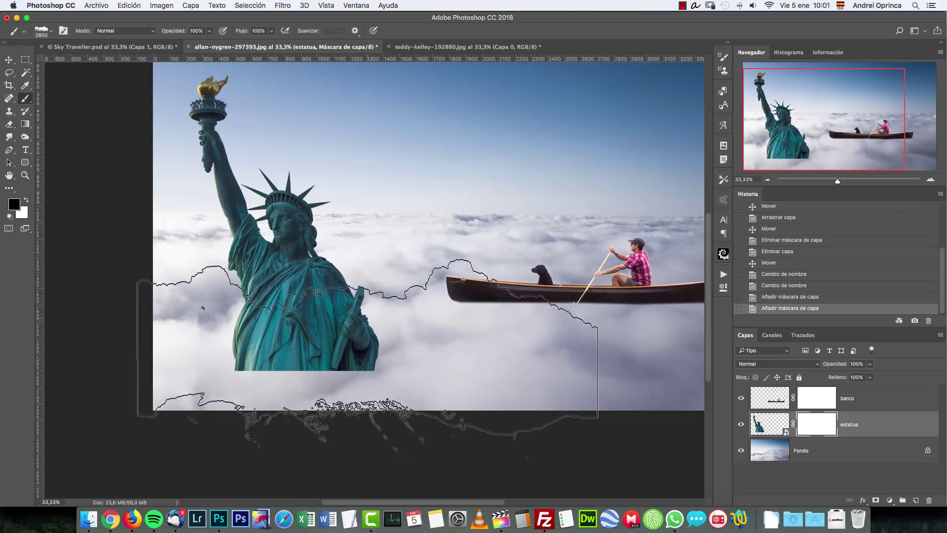
mouse_move(395, 332)
mouse_down()
mouse_move(359, 329)
mouse_move(369, 288)
mouse_up()
key(bracketright)
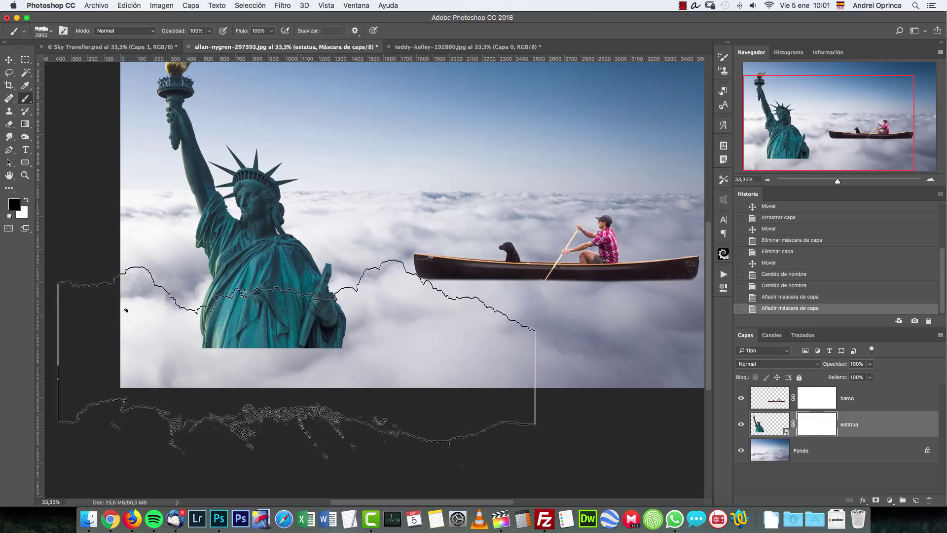
key(bracketright)
key(bracketright)
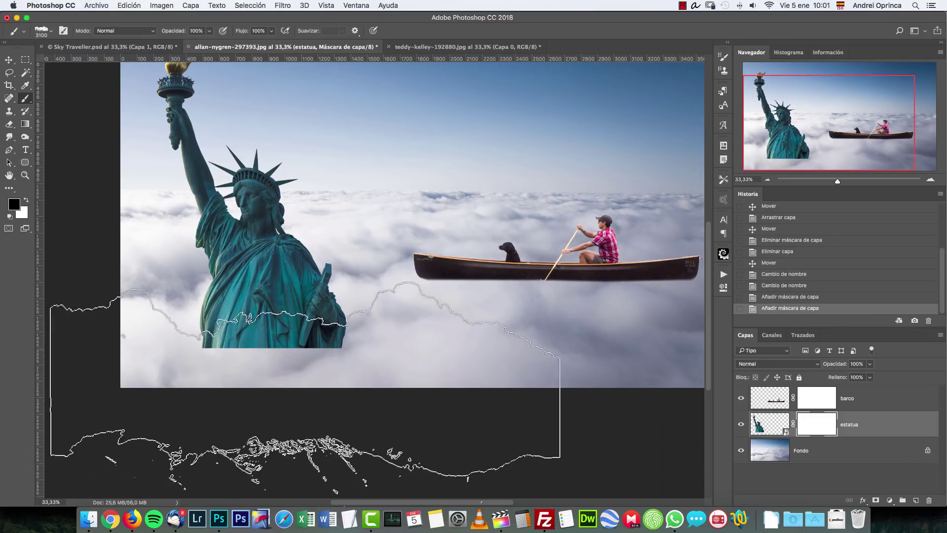
Stamp the cloud brush in black on the estatua mask to blend the statue's straight lower edge into the clouds.
click(305, 414)
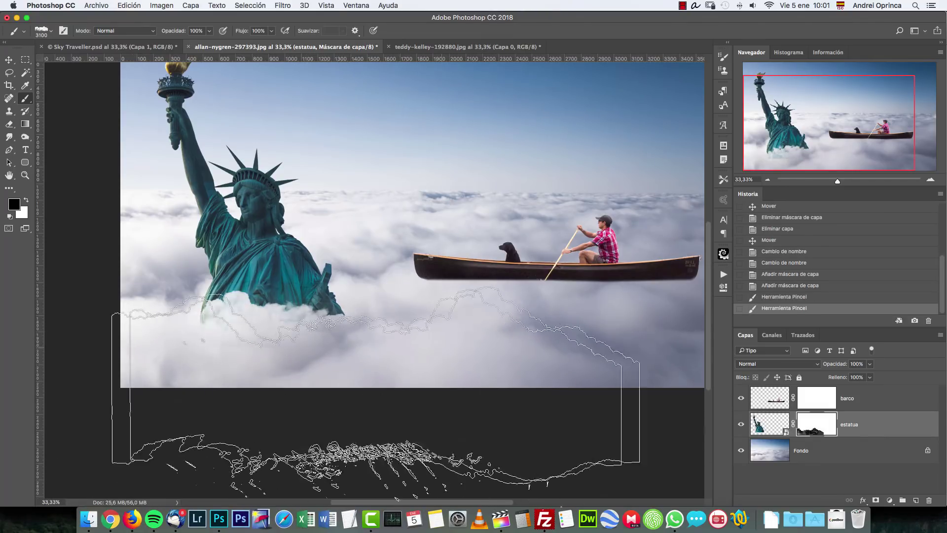
click(307, 406)
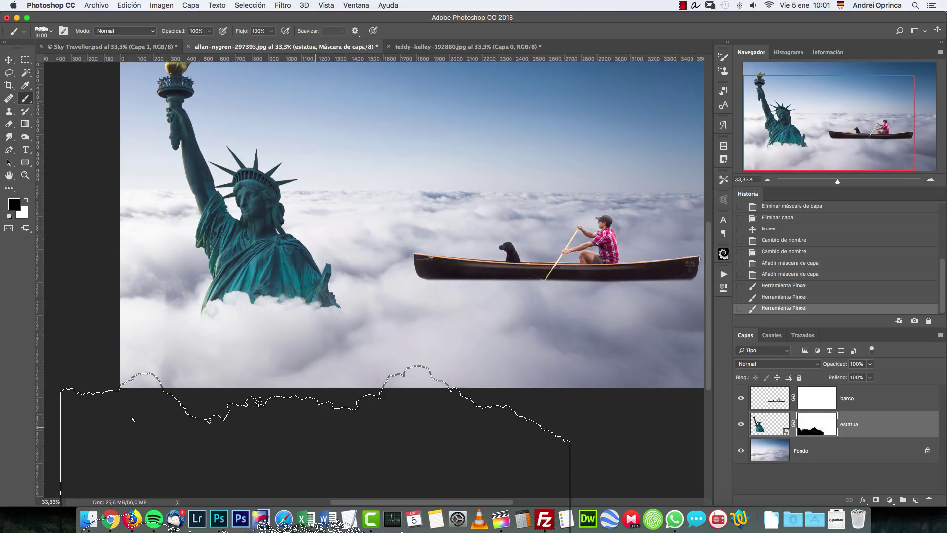
click(354, 362)
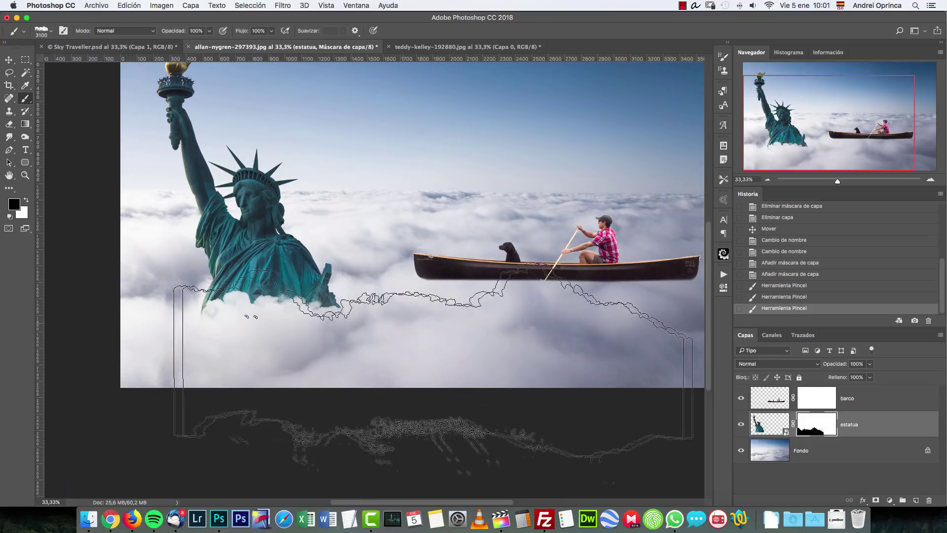
Undo the last cloud stamp, enlarge the cloud brush to 3800 px and stamp the statue's base again.
key(alt+super+z)
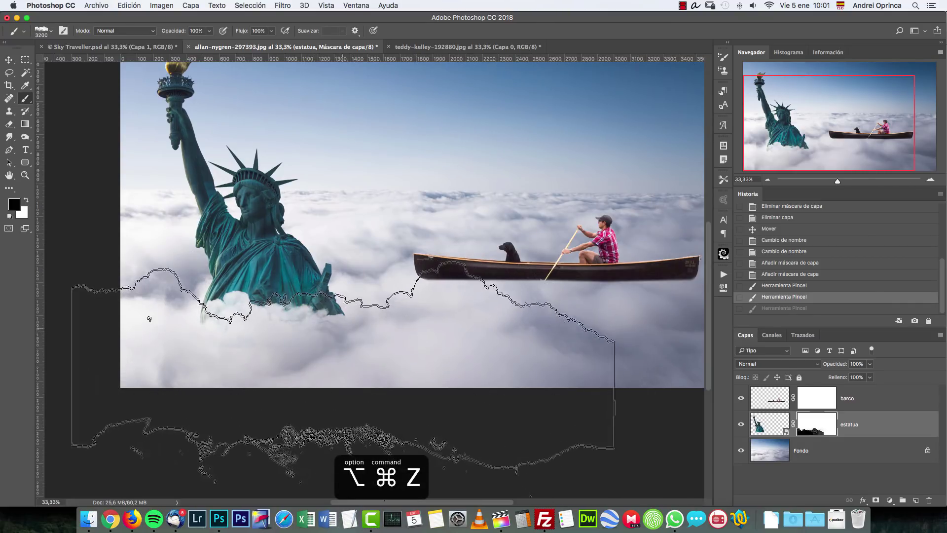
key(bracketright)
key(bracketright)
key(bracketright)
key(bracketright)
key(bracketright)
key(bracketright)
key(bracketright)
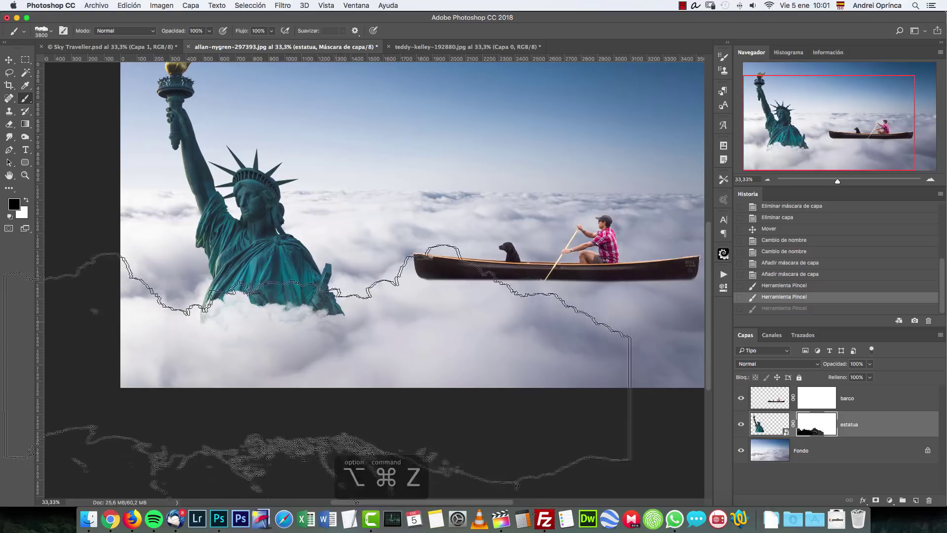
click(59, 318)
key(space)
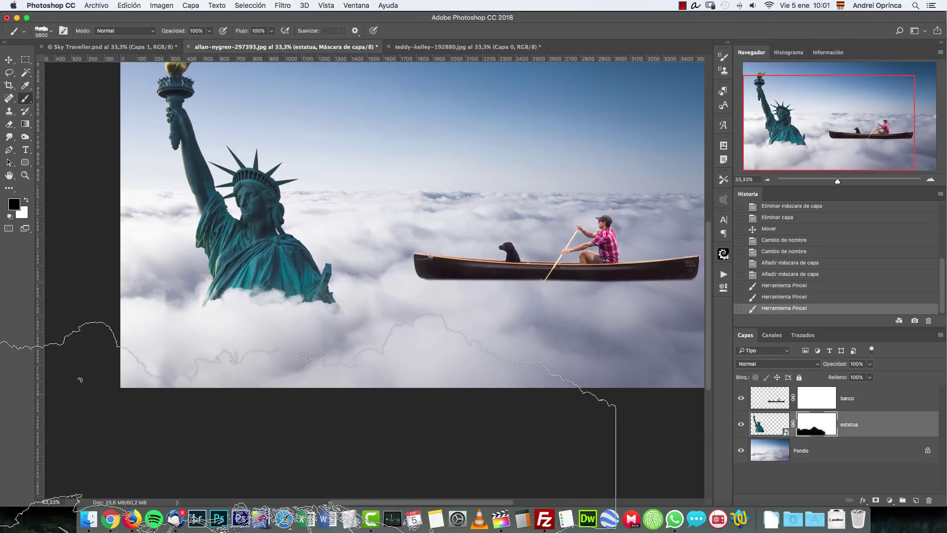
Target the barco layer mask and choose the large cloud brush for painting on it.
key(space)
drag(416, 303, 373, 309)
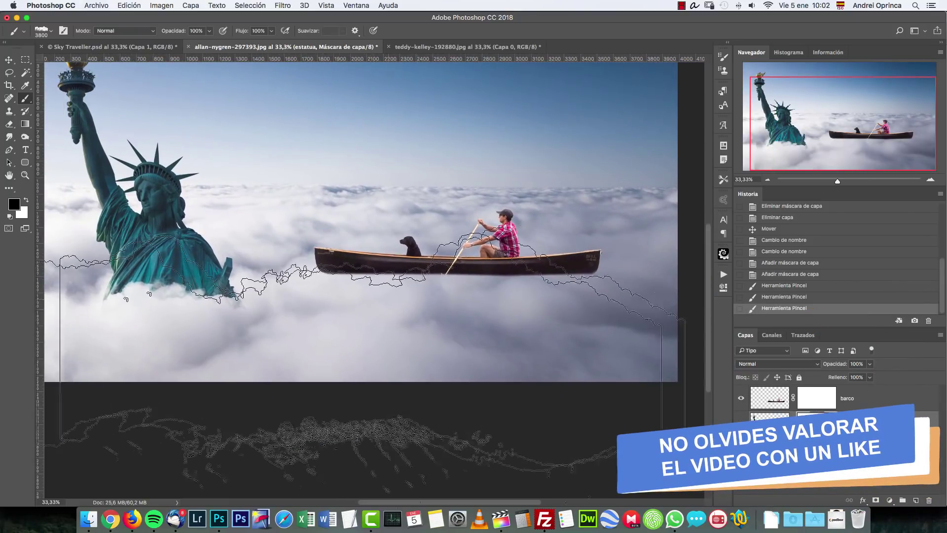
key(bracketleft)
key(bracketleft)
key(bracketleft)
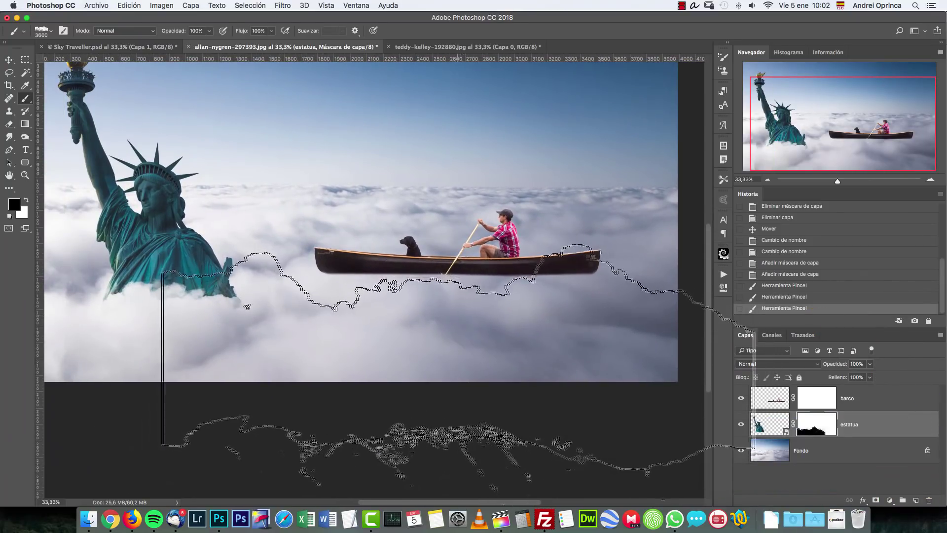
click(813, 397)
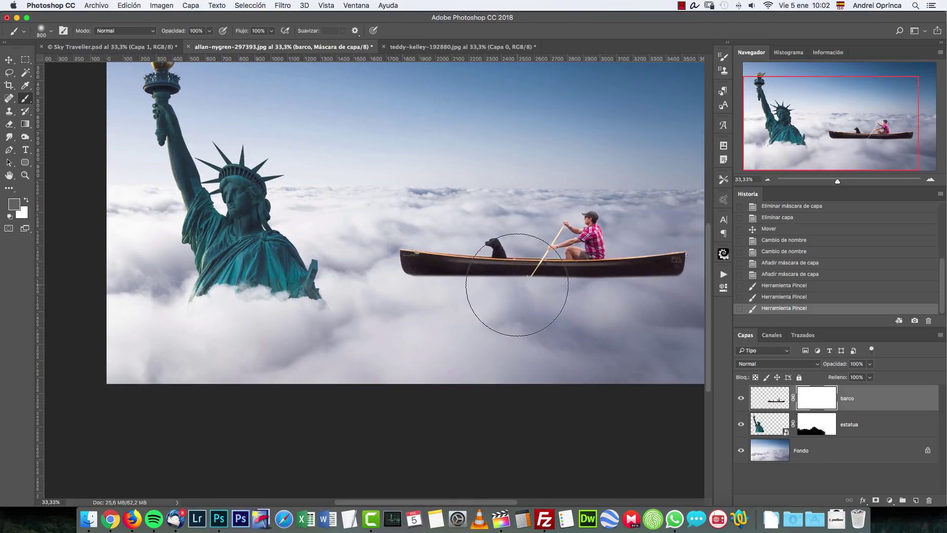
mouse_move(489, 289)
mouse_down()
mouse_move(351, 277)
mouse_move(345, 296)
mouse_up()
right_click(342, 286)
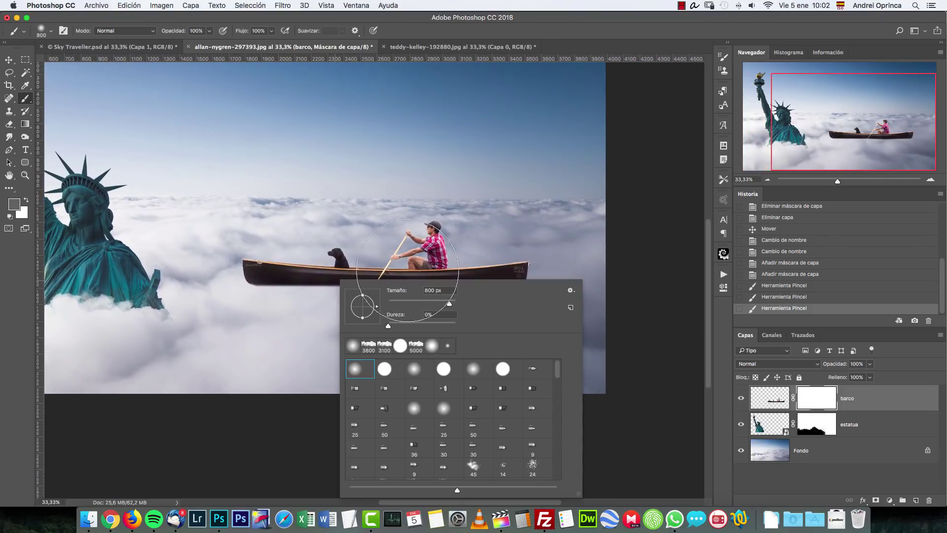
scroll(501, 468, down, 20)
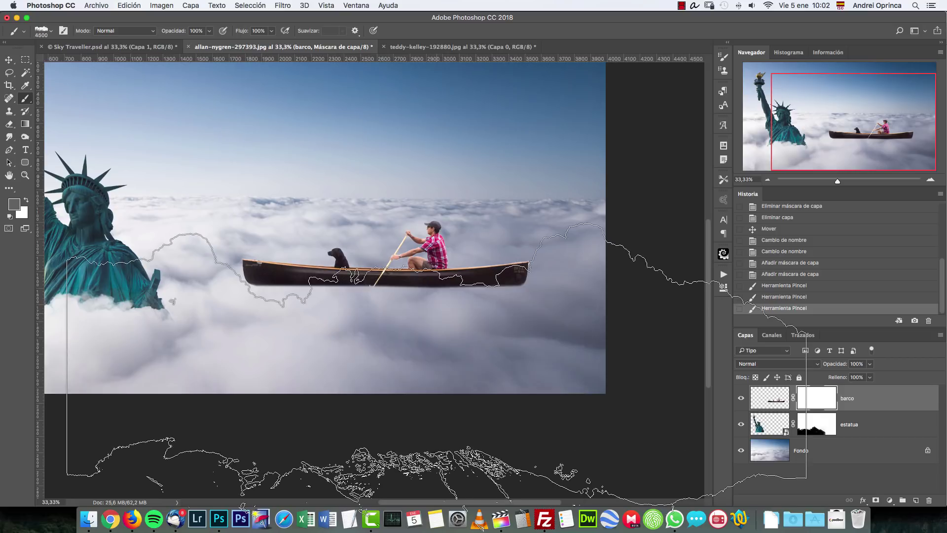
Reduce the cloud brush to 4100 px and stamp it in grey on the barco mask along the canoe's lower edge.
key(bracketleft)
key(bracketleft)
key(bracketleft)
key(bracketleft)
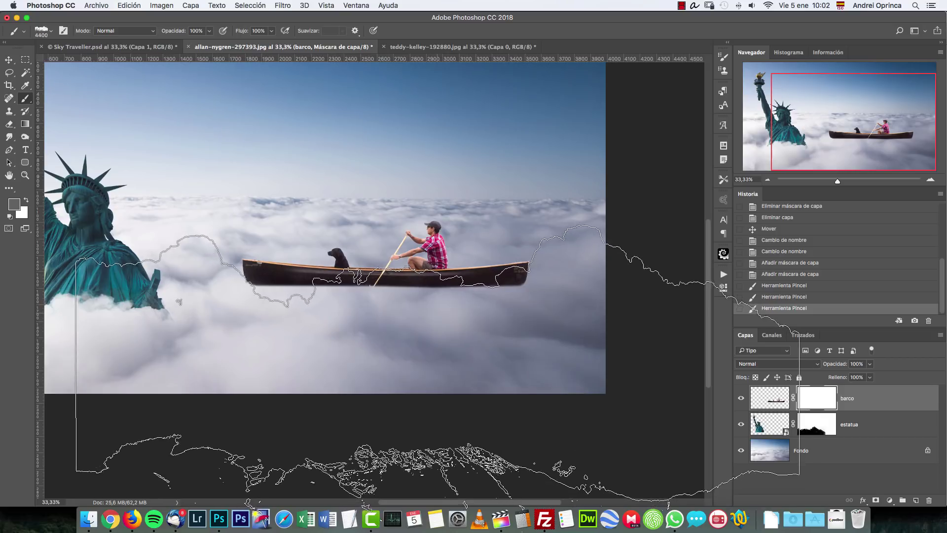
click(439, 321)
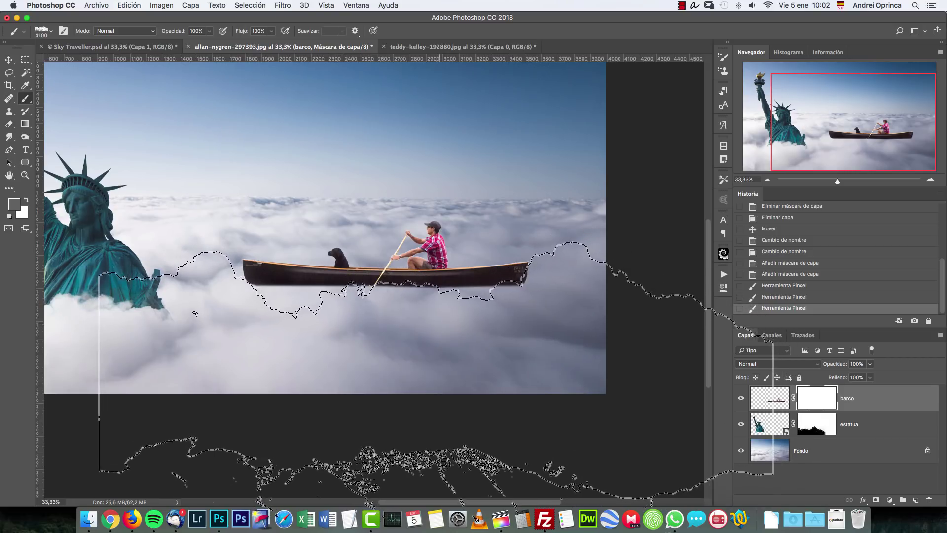
key(x)
click(432, 320)
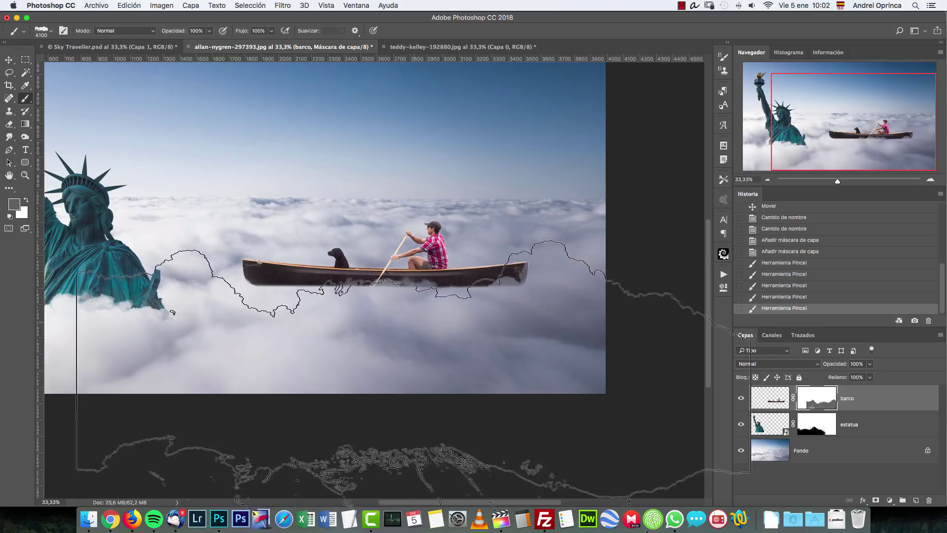
Switch to black and stamp the 4100 px cloud brush on the barco mask over the canoe's underside and ends.
key(x)
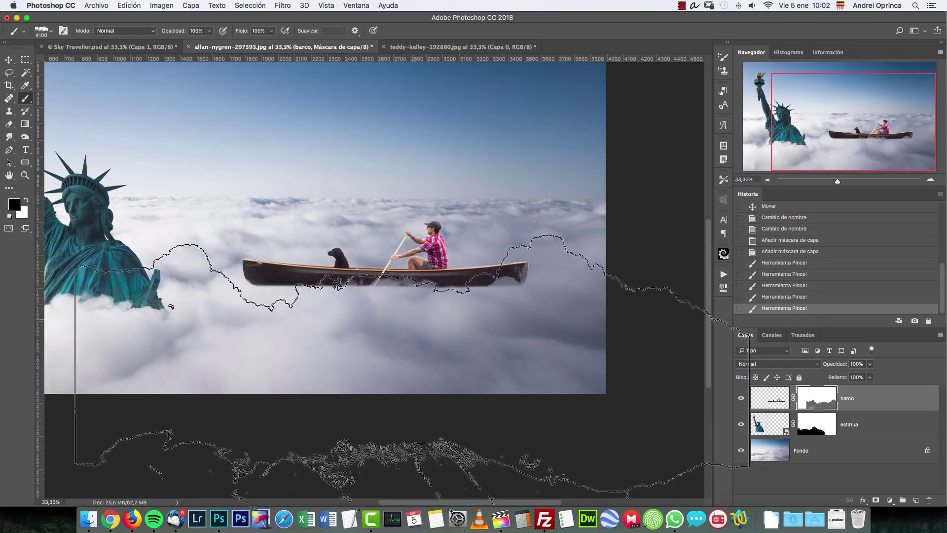
click(424, 327)
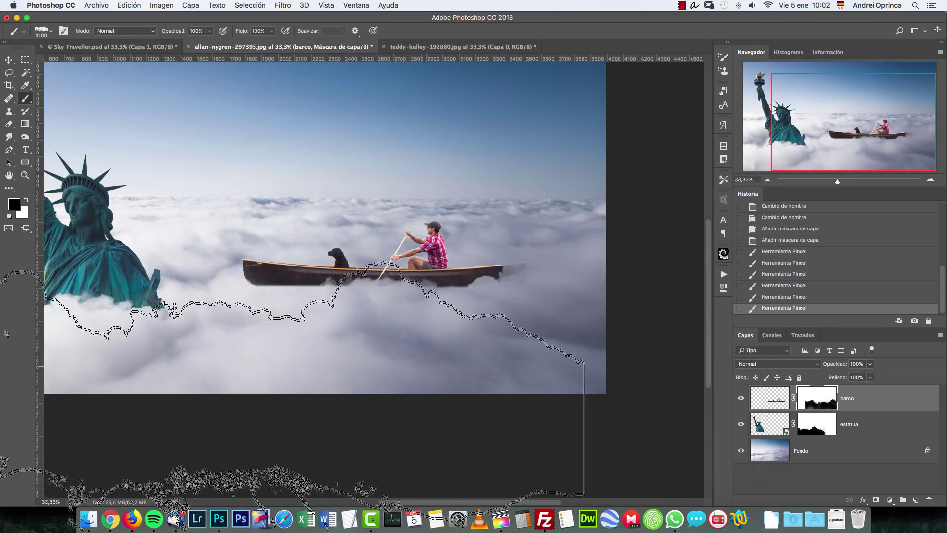
click(67, 325)
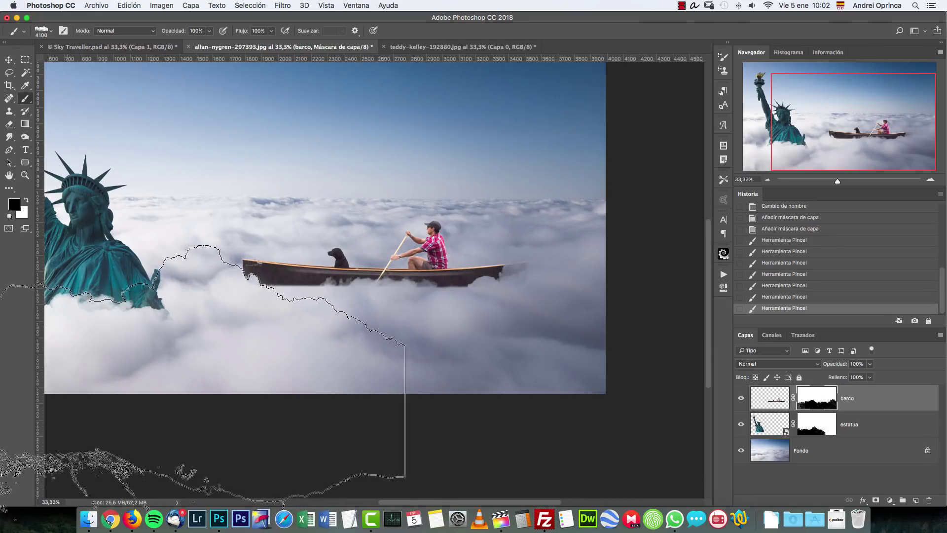
Shrink the cloud brush considerably and stamp it in black at several spots below the canoe on the barco mask.
key(bracketleft)
key(bracketleft)
key(bracketleft)
key(bracketleft)
key(bracketleft)
key(bracketleft)
key(bracketleft)
key(bracketleft)
key(bracketleft)
key(bracketleft)
key(bracketleft)
key(bracketleft)
key(bracketleft)
key(bracketleft)
key(bracketleft)
key(bracketleft)
click(457, 342)
click(358, 343)
click(413, 341)
Undo the last two cloud stamps, then reduce the brush to 2200 px and stamp black along the canoe's lower edge.
key(alt+super+z)
key(alt+super+z)
key(bracketleft)
key(bracketleft)
key(bracketleft)
click(227, 344)
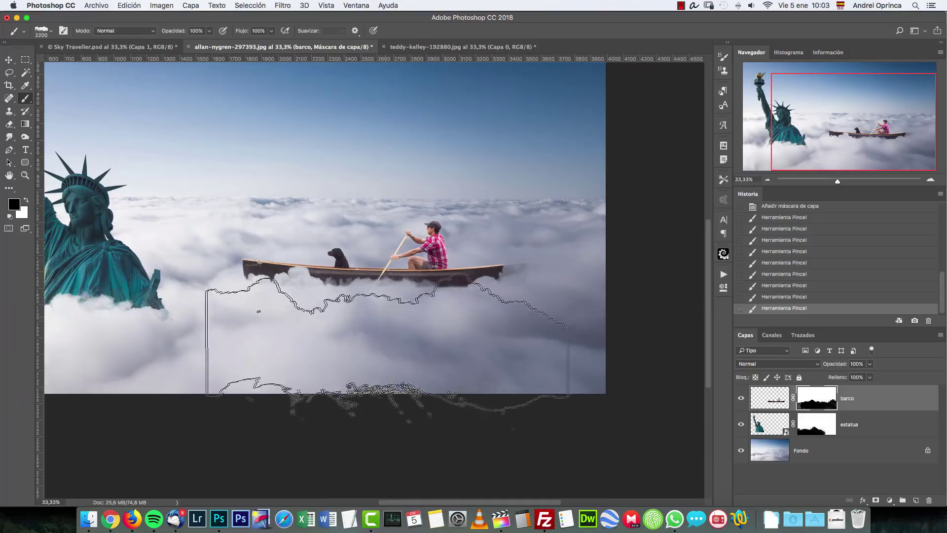
click(458, 306)
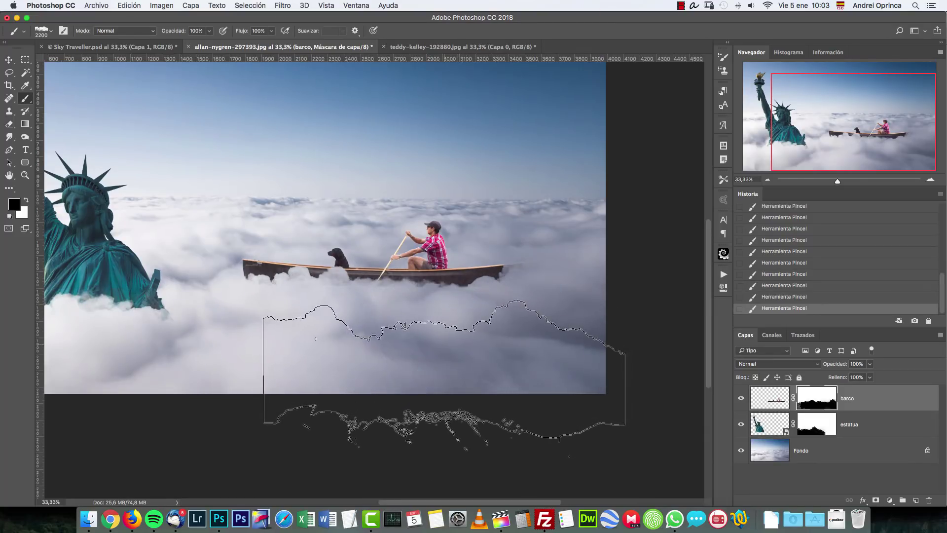
Feather the barco layer mask by 2 px to soften the cloud edge around the canoe.
key(super+1)
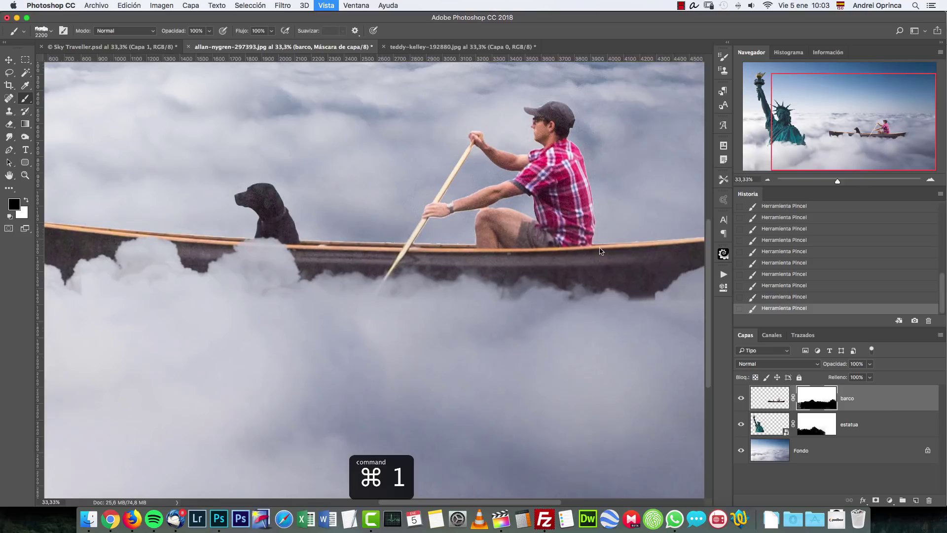
click(768, 179)
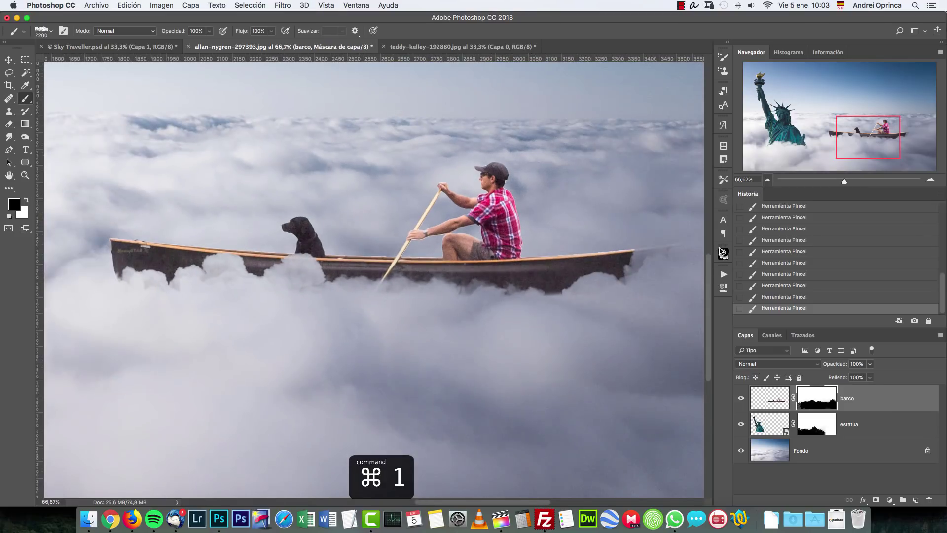
double_click(817, 400)
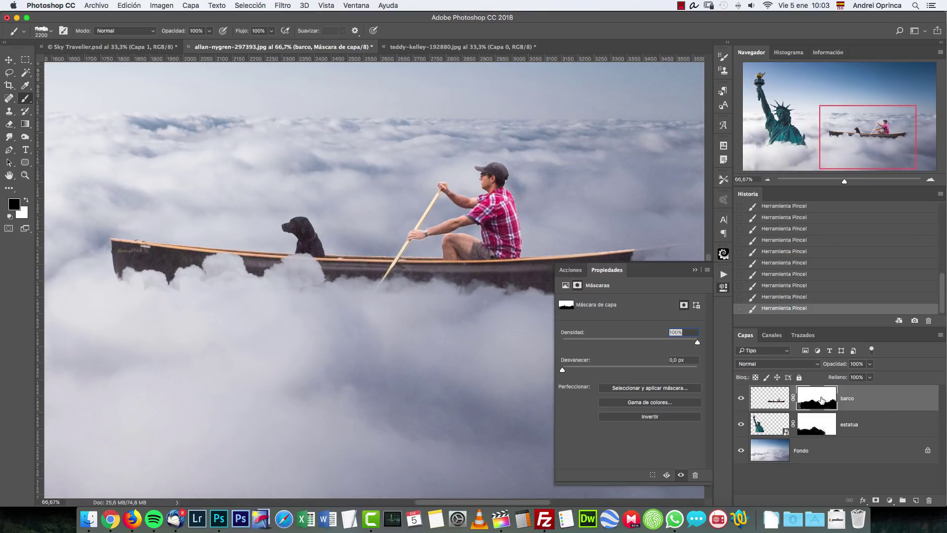
mouse_move(562, 369)
mouse_down()
mouse_move(611, 368)
mouse_move(562, 369)
mouse_move(576, 370)
mouse_up()
click(583, 370)
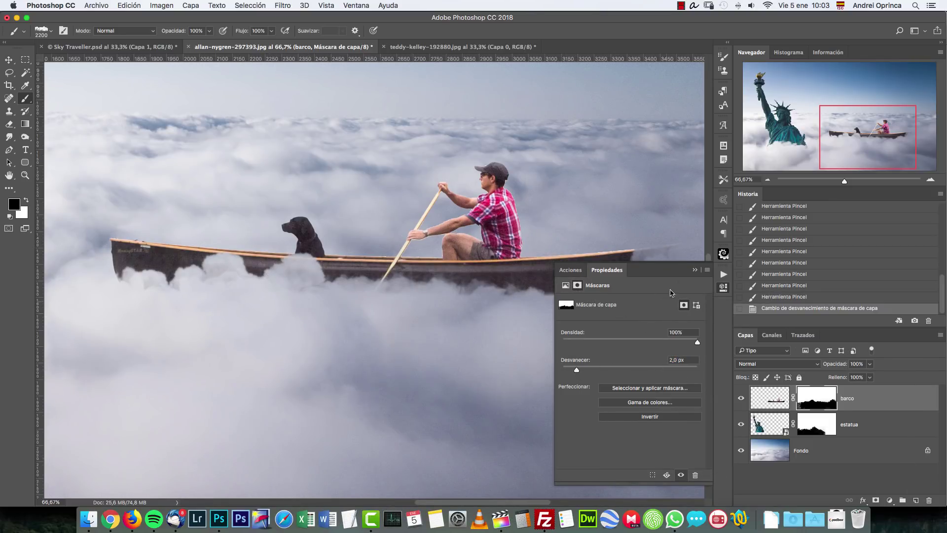
click(695, 270)
Review the whole composite, then examine the layer style of the statue layer Capa 2 in Sky Traveller.psd.
drag(861, 140, 828, 143)
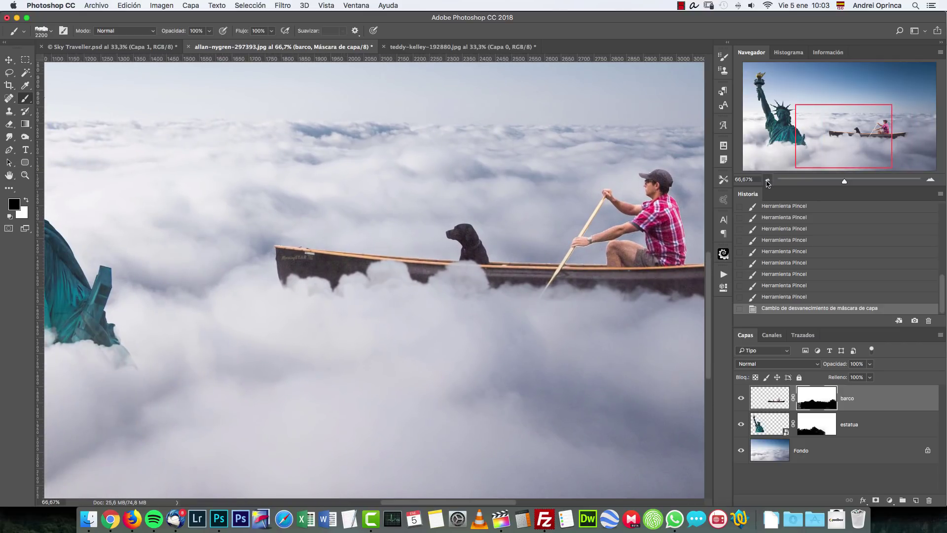
click(768, 179)
click(767, 180)
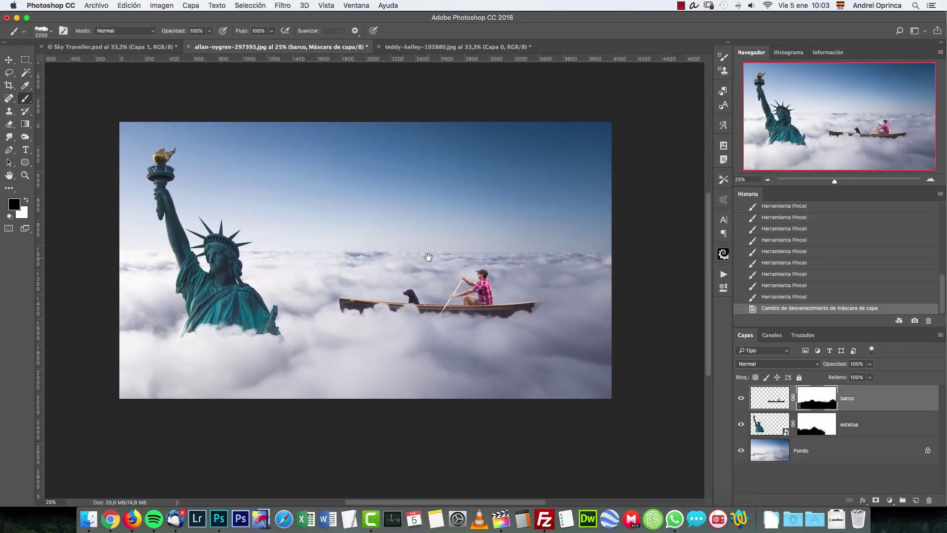
click(930, 179)
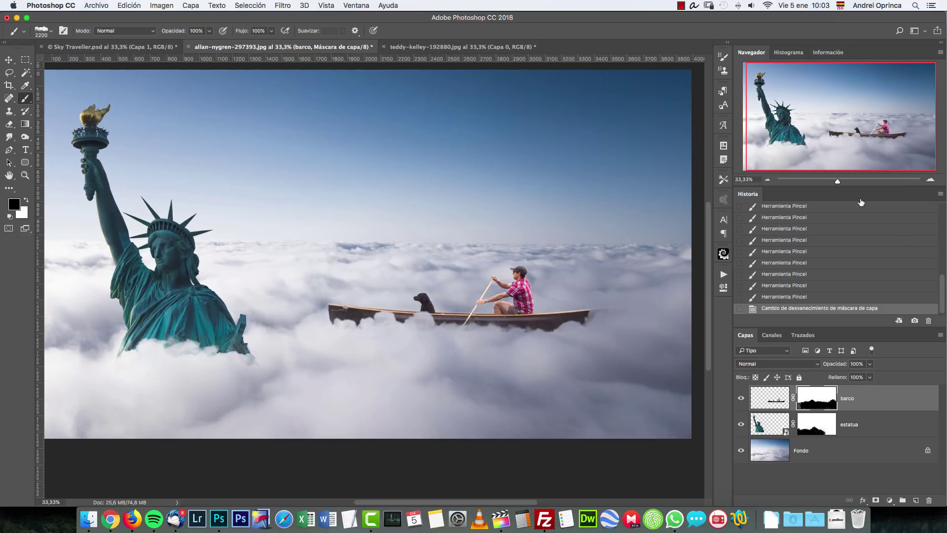
click(8, 59)
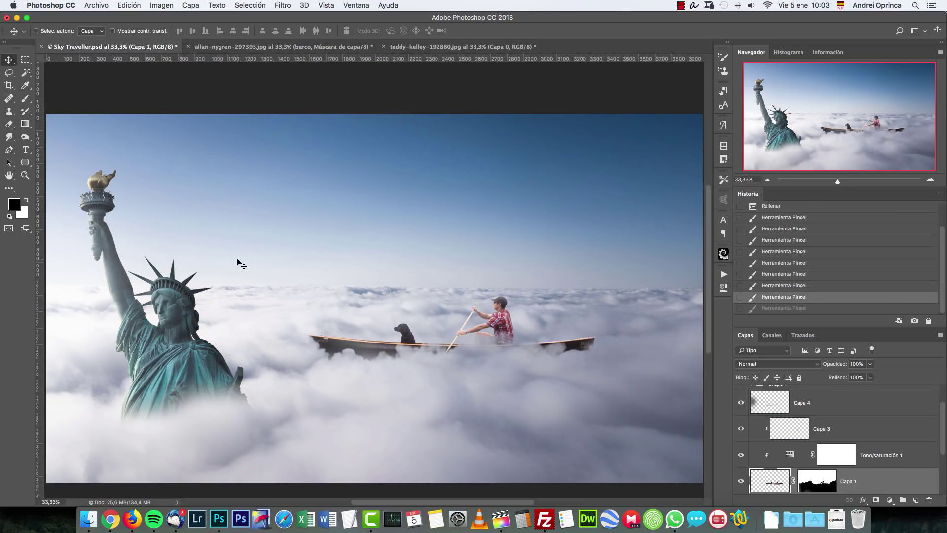
scroll(933, 434, down, 4)
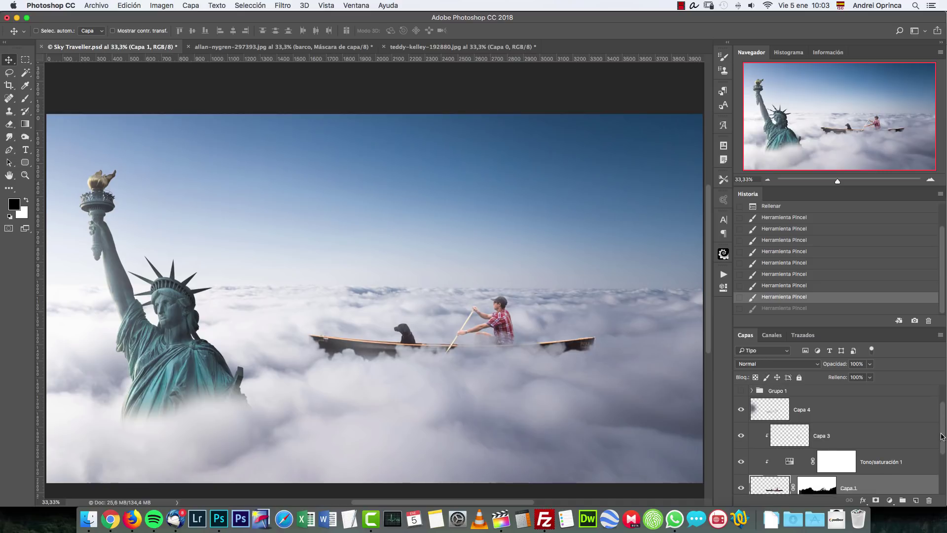
click(876, 459)
double_click(876, 461)
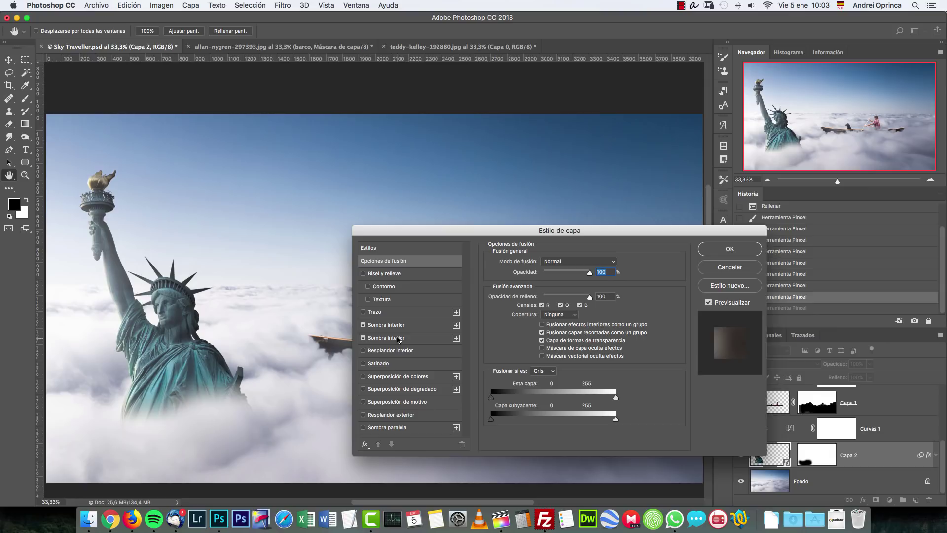
click(726, 269)
In allan-nygren-297393.jpg, give the estatua layer a Superponer inner shadow with colour d8c7b3, 43% opacity and a -180° angle.
click(281, 47)
double_click(886, 435)
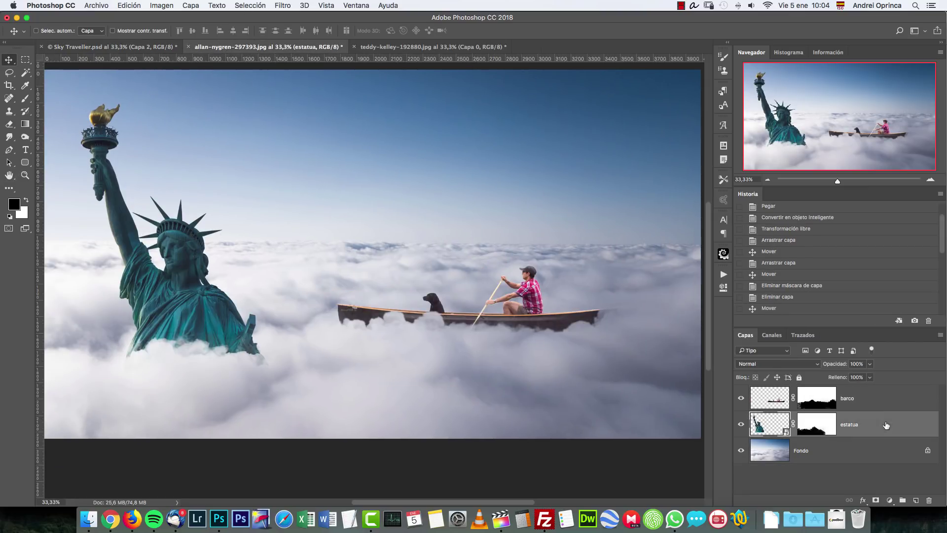
click(394, 325)
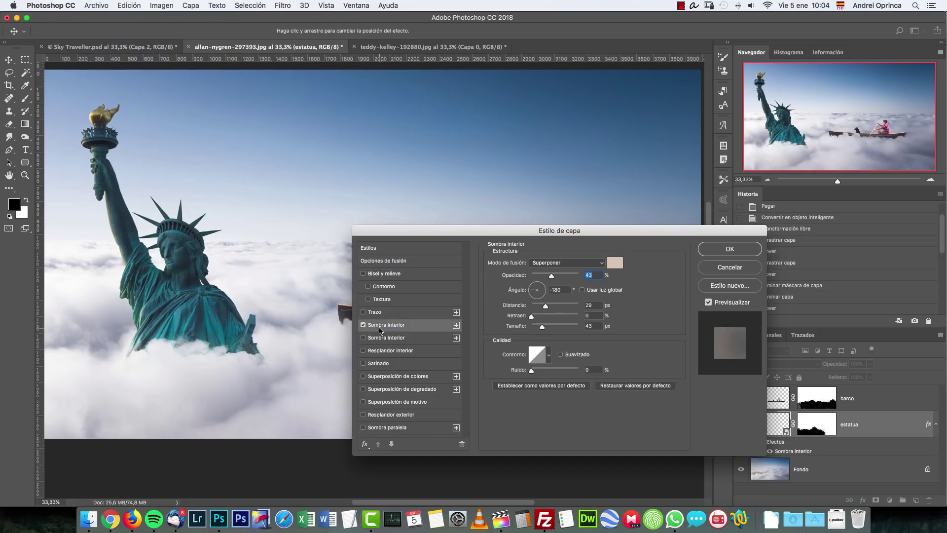
click(615, 263)
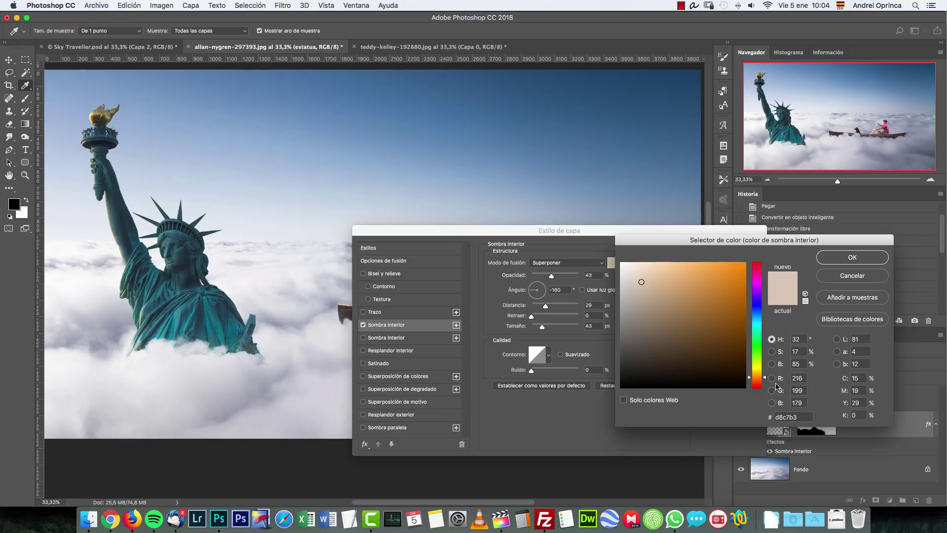
drag(799, 416, 768, 418)
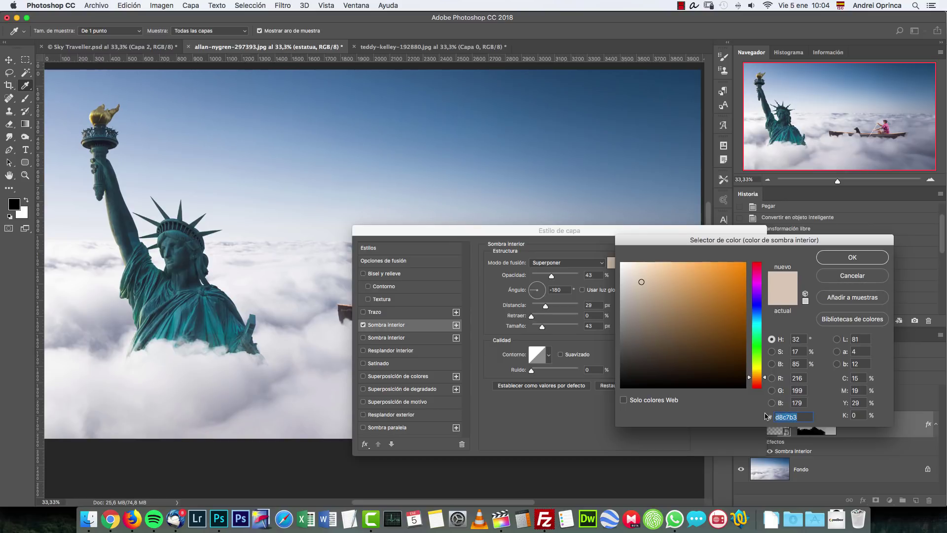
click(852, 257)
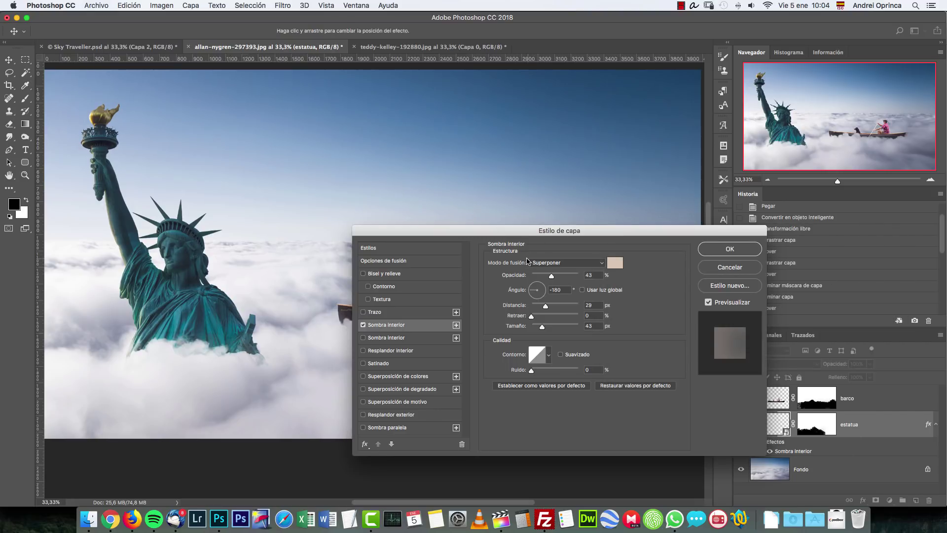
Use a 29 px distance and 43 px size for the inner shadow, compare the statue with and without it, and apply it.
click(593, 305)
click(591, 326)
click(364, 325)
click(364, 325)
click(364, 324)
click(364, 325)
click(363, 325)
click(364, 325)
click(704, 255)
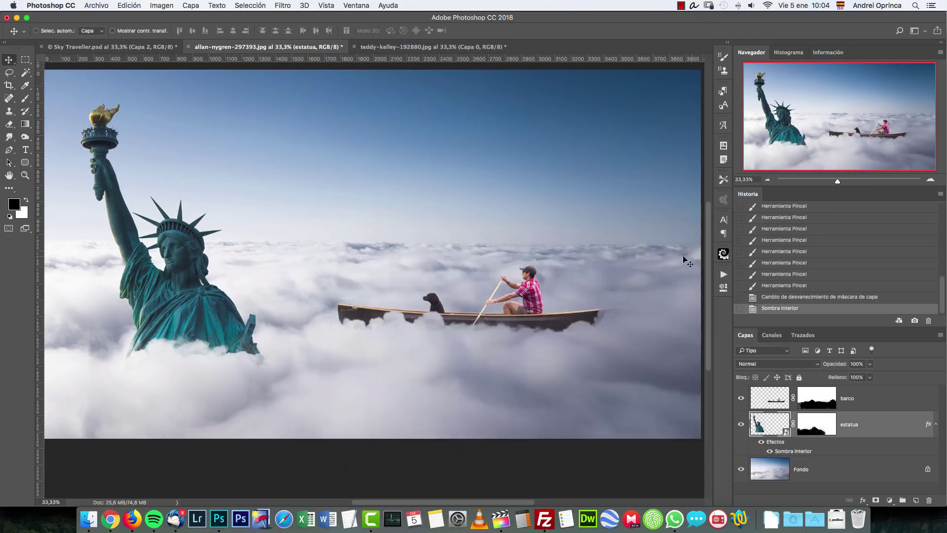
Add a second inner shadow to the estatua layer in Multiplicar mode with 100% opacity, 0° angle, 47 px distance and 59 px size.
drag(384, 331, 491, 345)
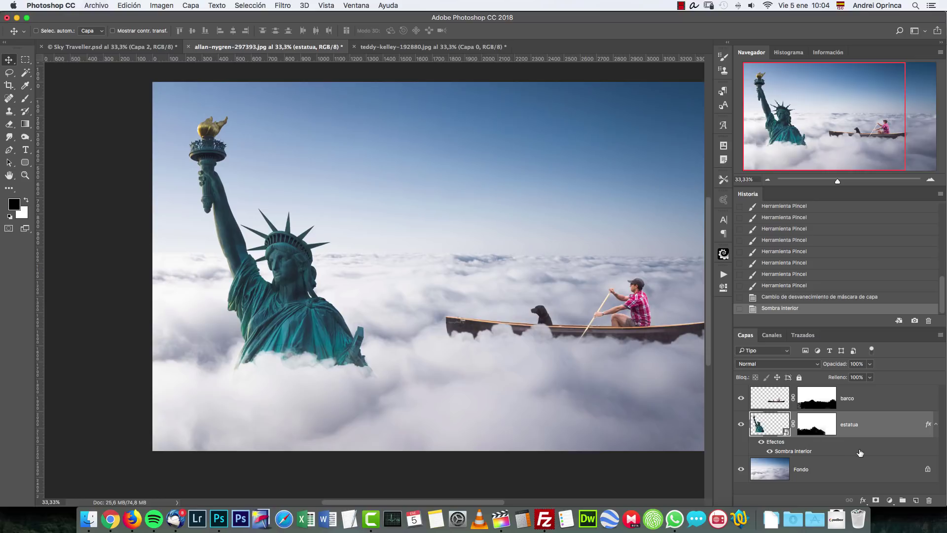
double_click(872, 424)
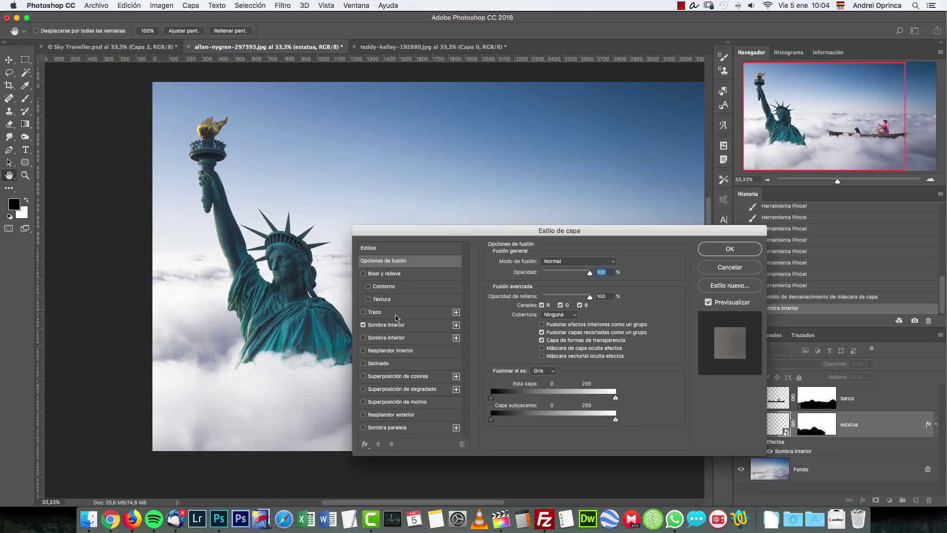
click(363, 338)
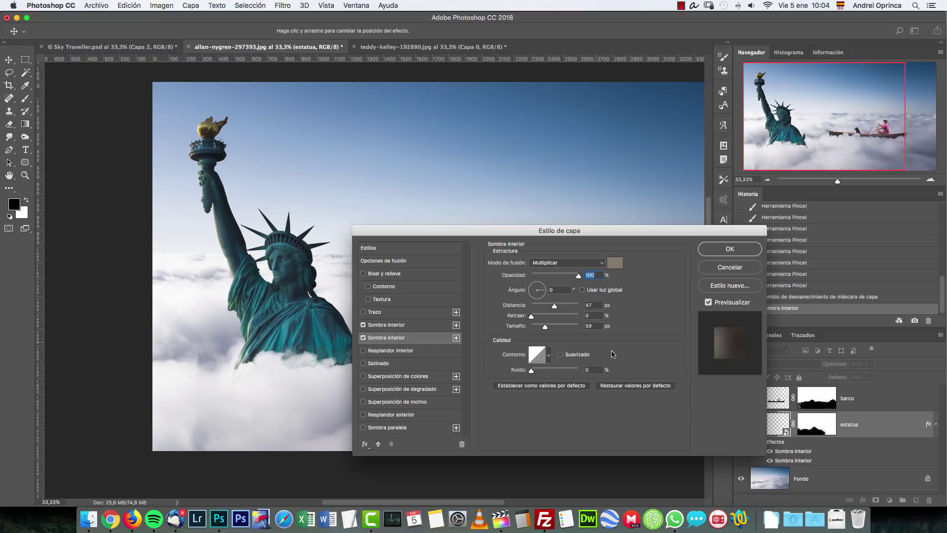
click(730, 249)
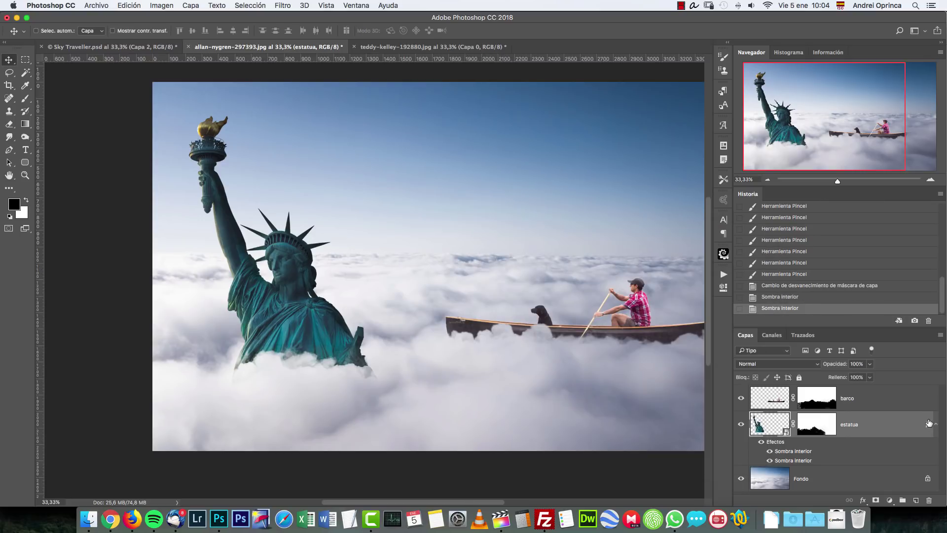
Examine the blending options and the second inner shadow of the estatua layer, including its shadow colour.
right_click(928, 423)
click(696, 425)
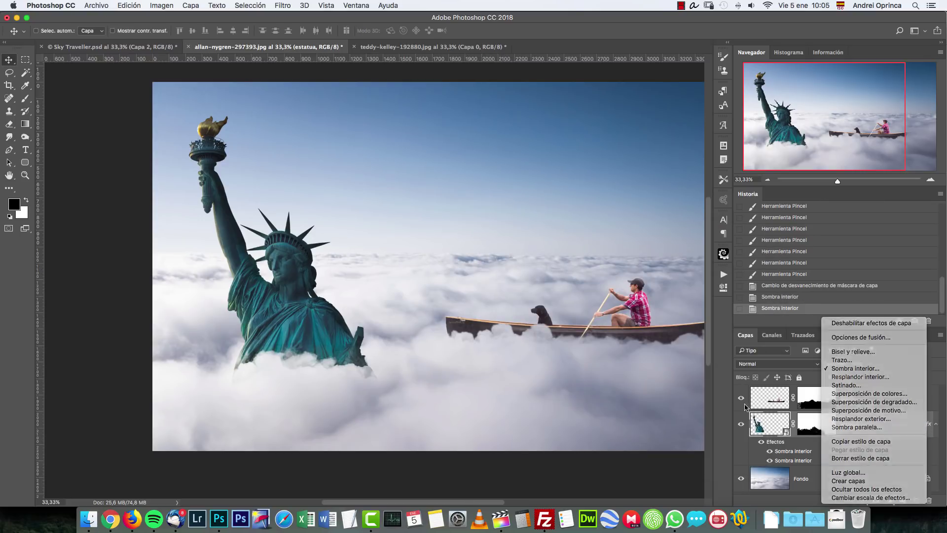
double_click(887, 429)
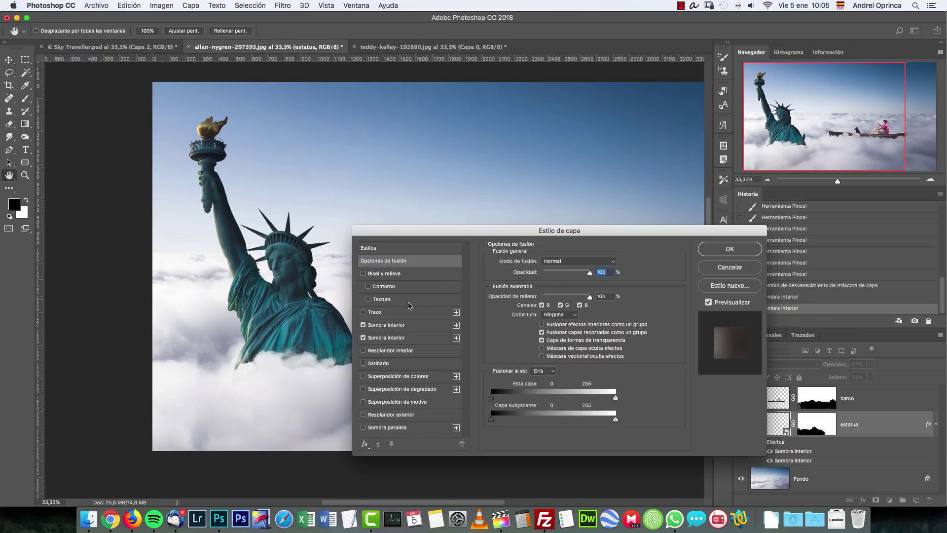
click(395, 338)
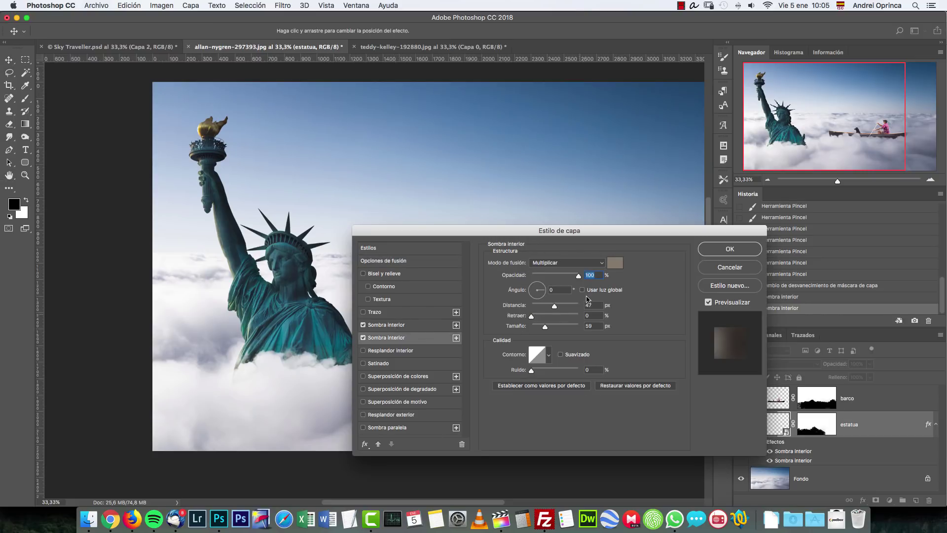
click(615, 264)
drag(801, 417, 757, 419)
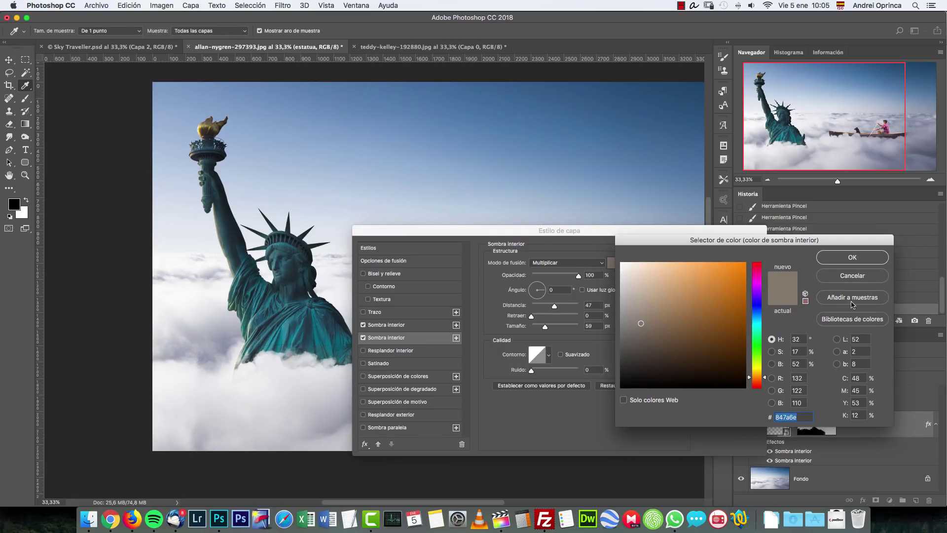
click(851, 276)
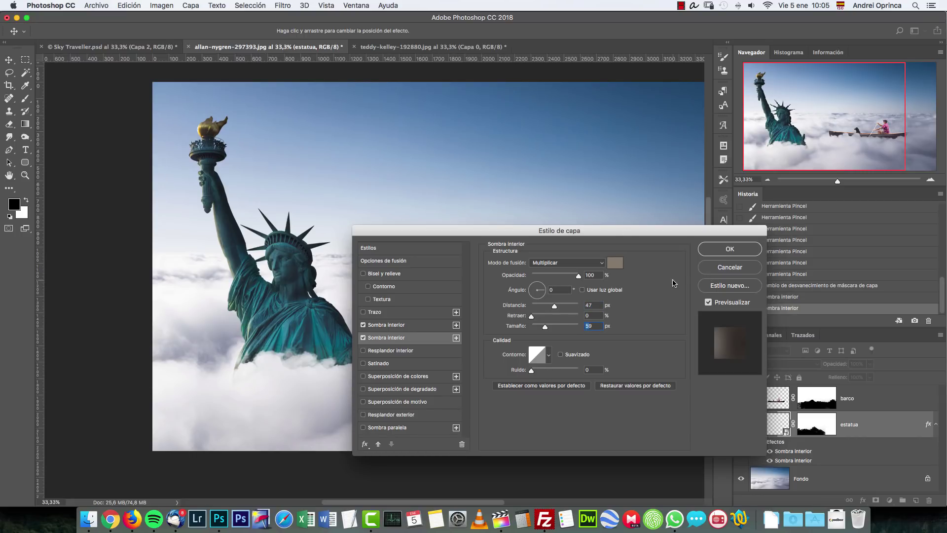
click(721, 250)
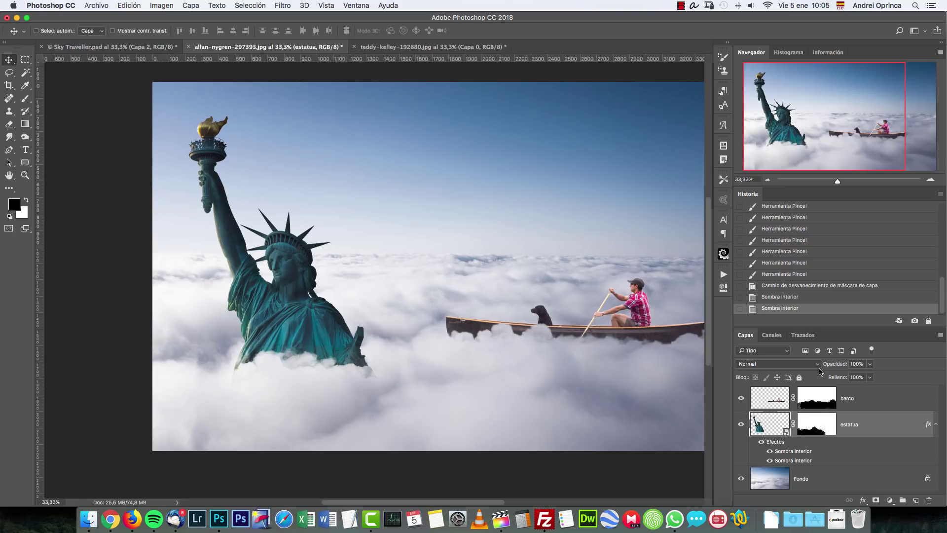
Add a Curvas adjustment layer above the estatua layer and clip it to the statue.
click(890, 499)
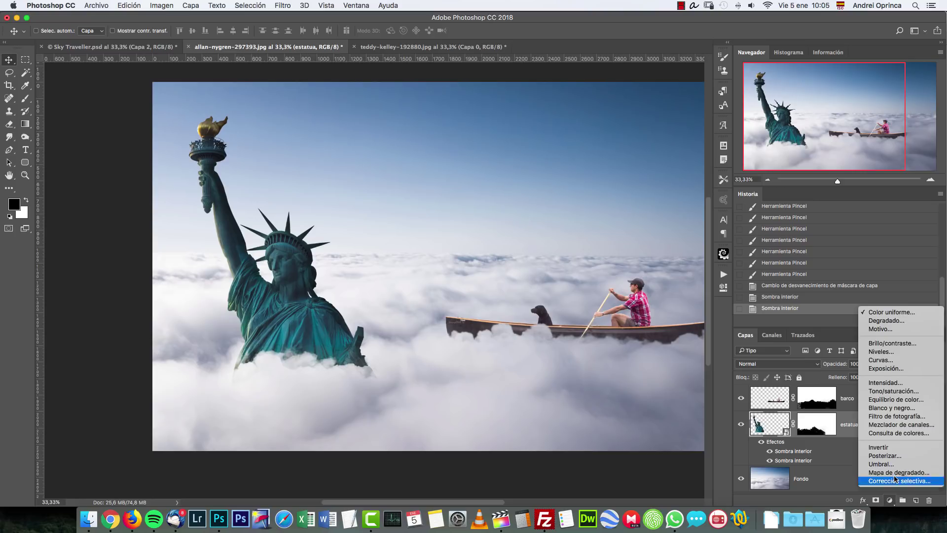
click(888, 360)
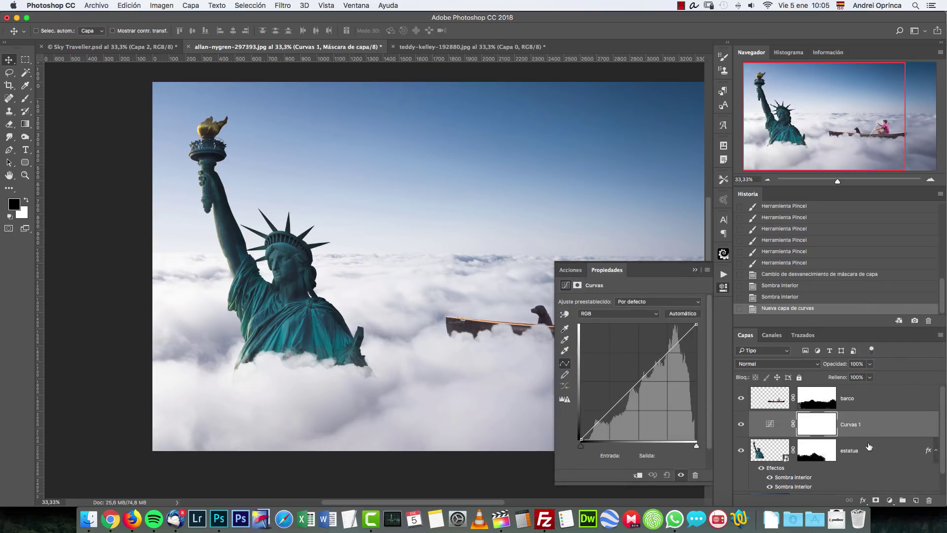
alt+click(884, 434)
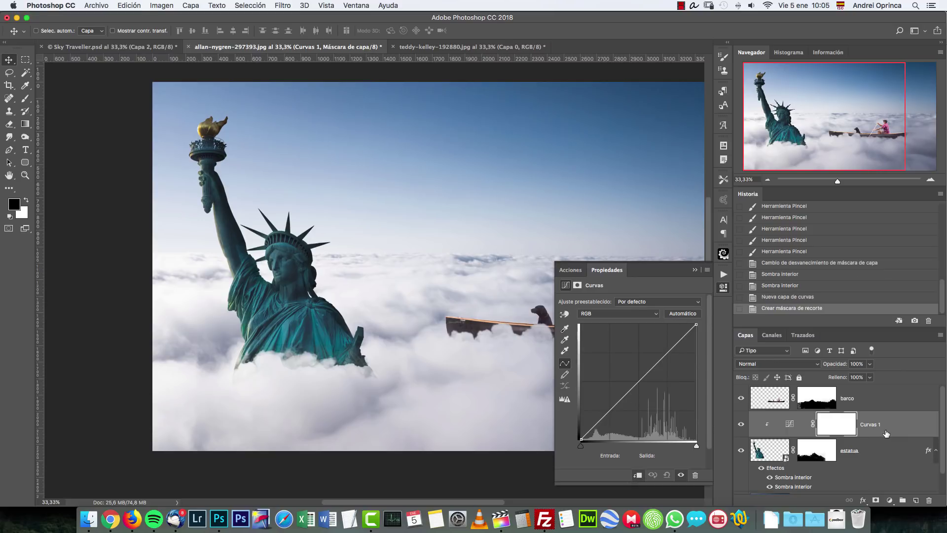
alt+click(881, 434)
alt+click(881, 434)
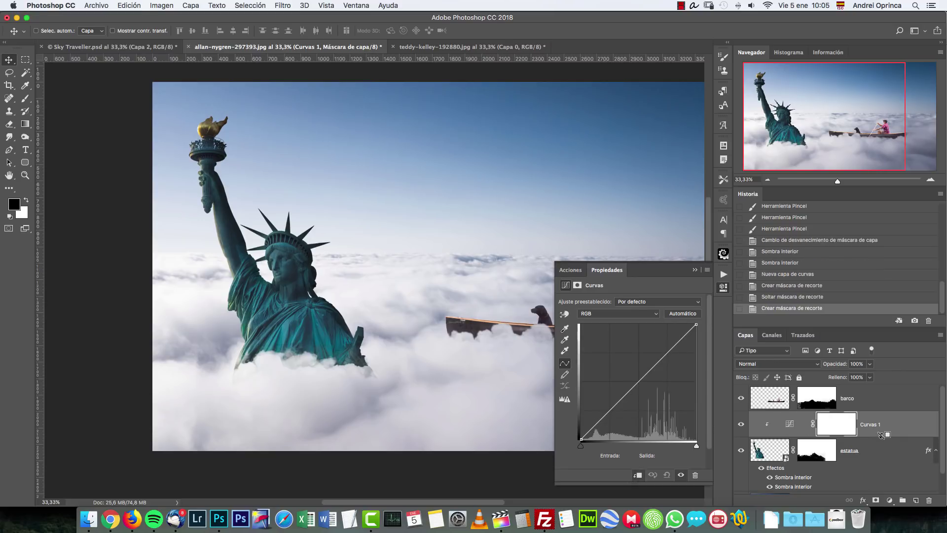
click(695, 270)
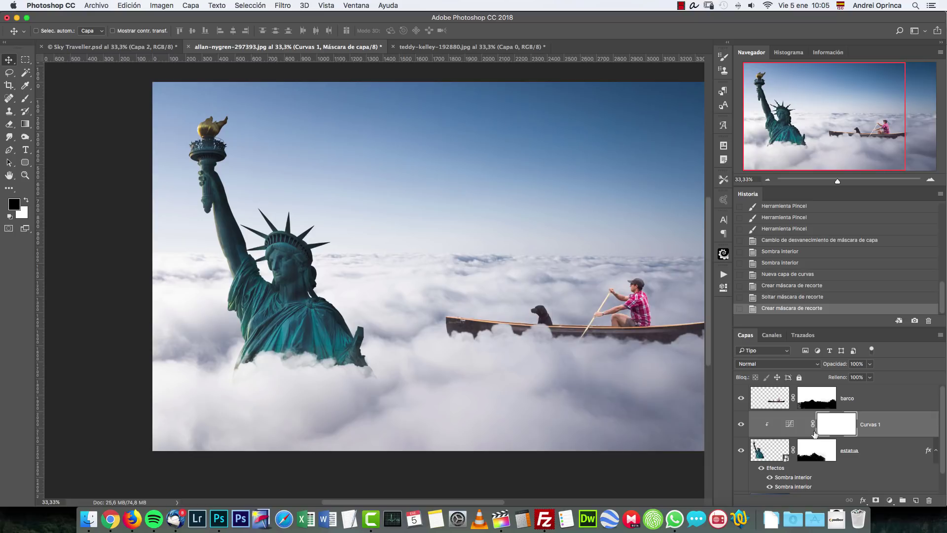
Brighten the statue's curve with one point at input 43, output 56 and another at input 129, output 190.
double_click(789, 427)
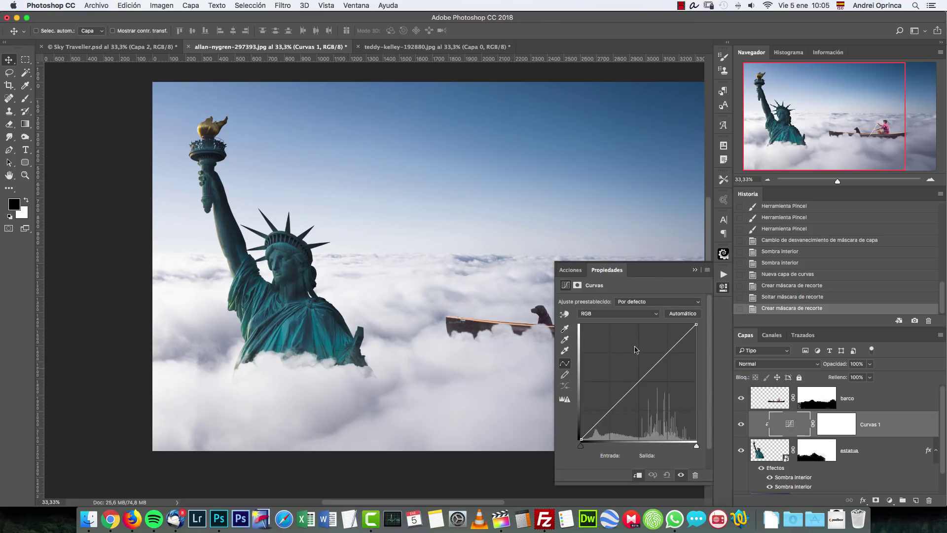
click(603, 414)
click(628, 455)
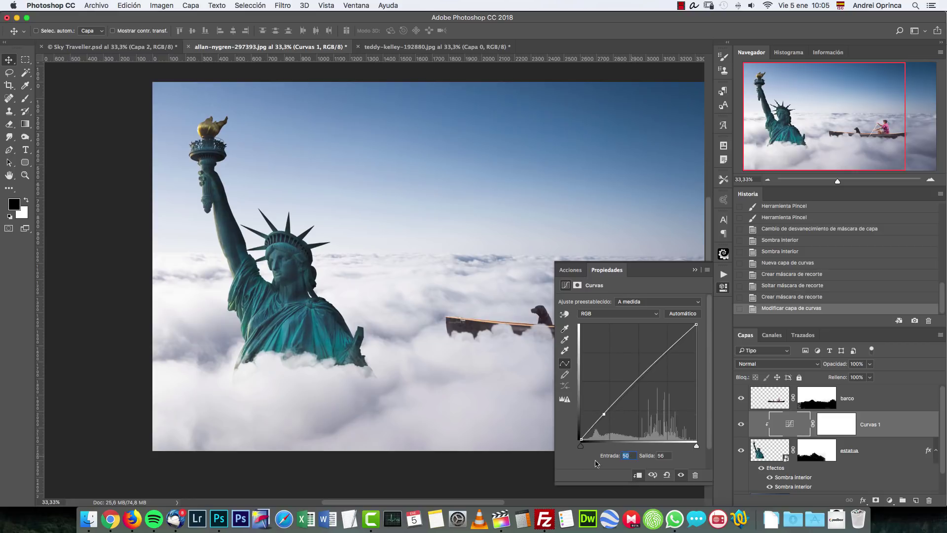
text(43)
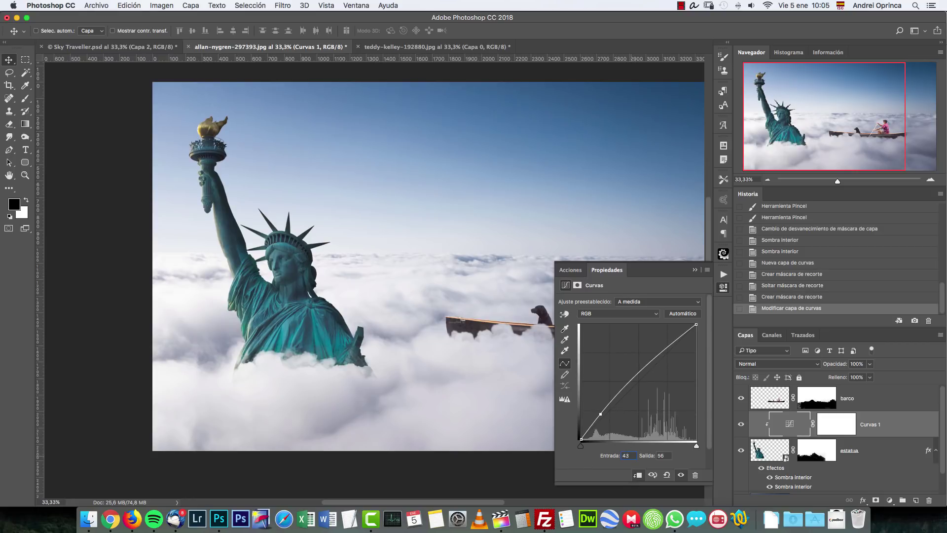
click(635, 376)
click(632, 455)
text(129)
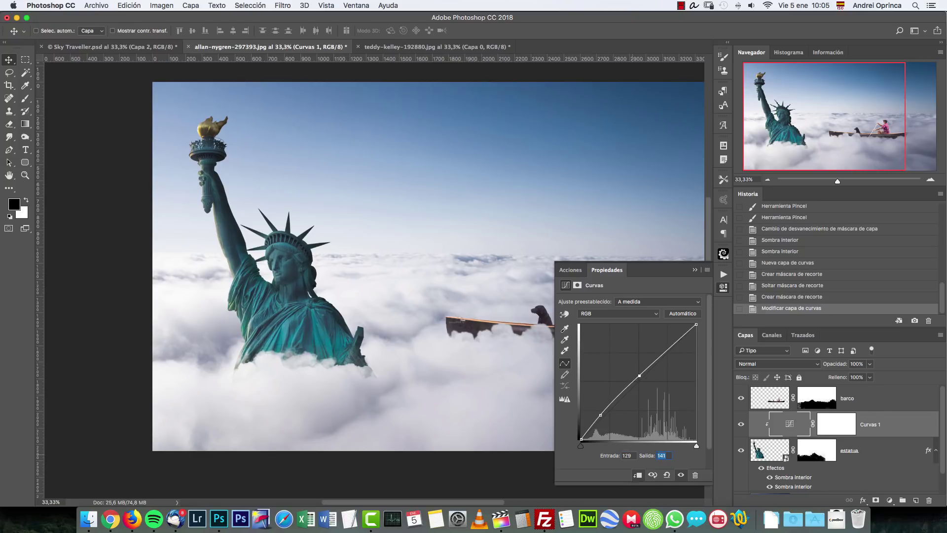
text(190)
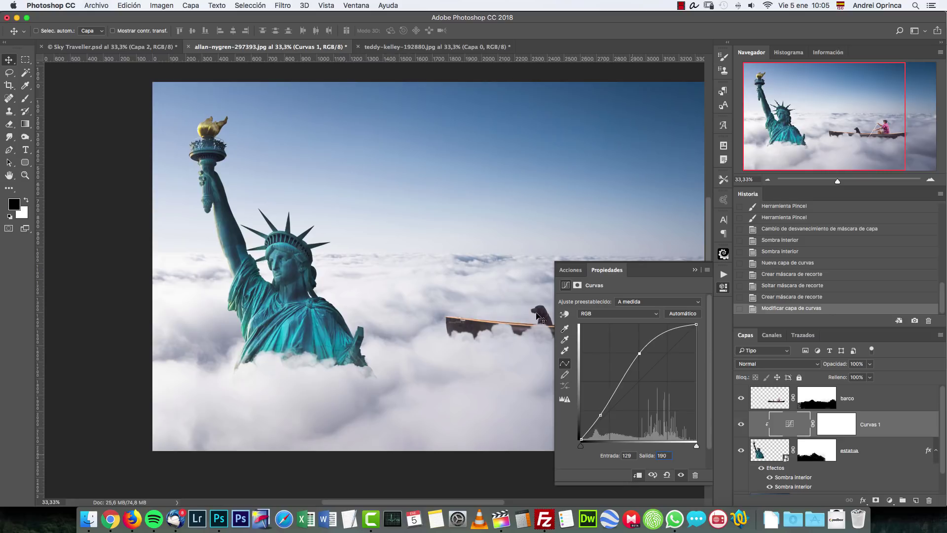
Add a third curve point at input 200, output 238, and compare the statue with and without the Curvas adjustment.
click(657, 337)
click(630, 455)
text(200)
text(238)
click(740, 424)
click(741, 424)
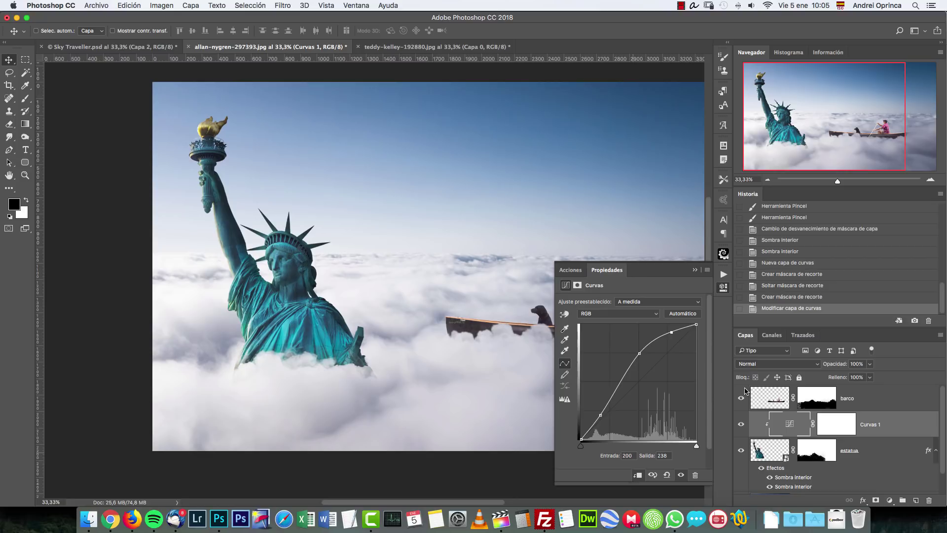
Set the blend mode of the Curvas 1 adjustment layer to Luminosidad.
click(750, 363)
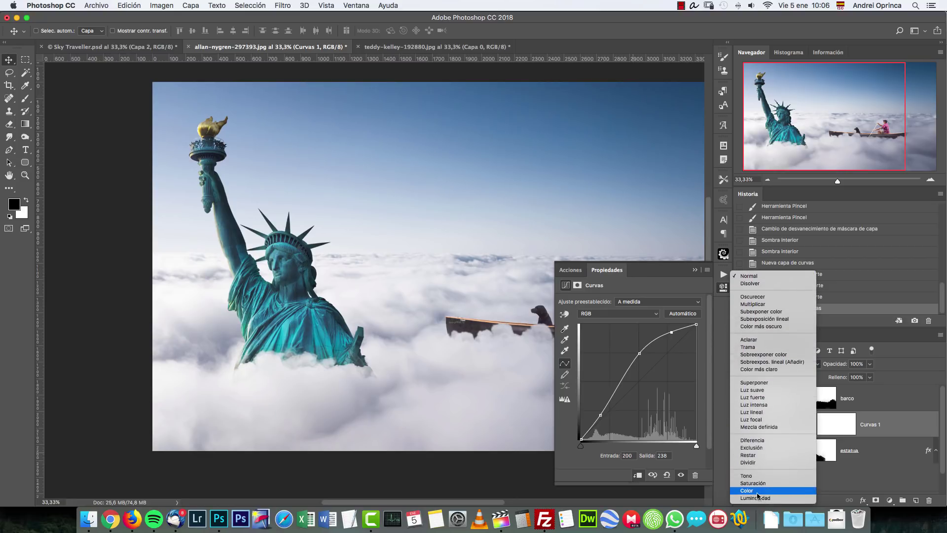
click(757, 498)
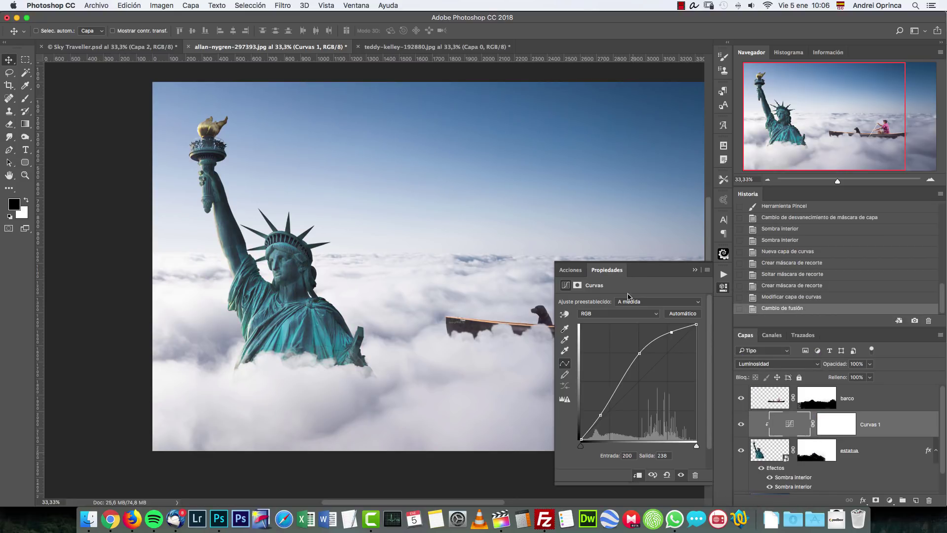
click(695, 270)
Apply a Tono/saturación adjustment directly to the estatua layer with the saturation at -43.
click(772, 447)
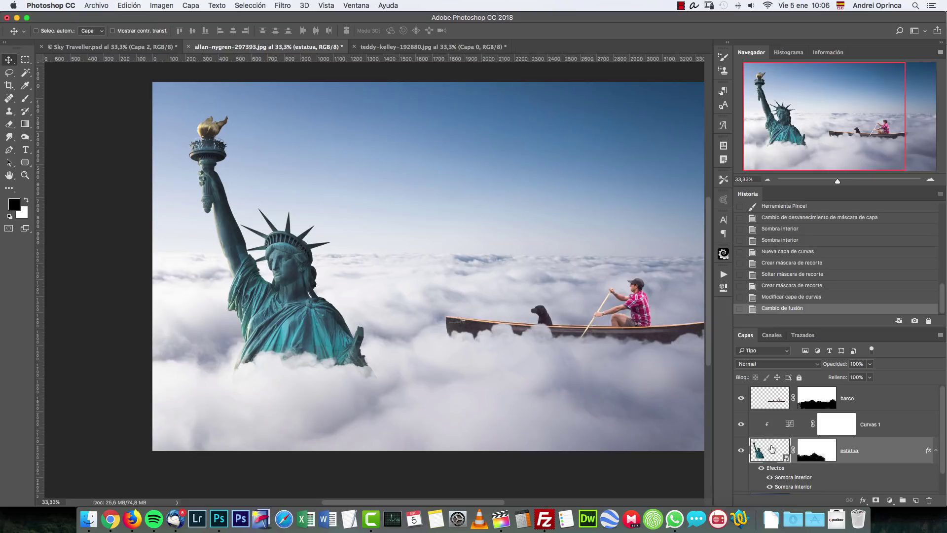
key(super+u)
key(Escape)
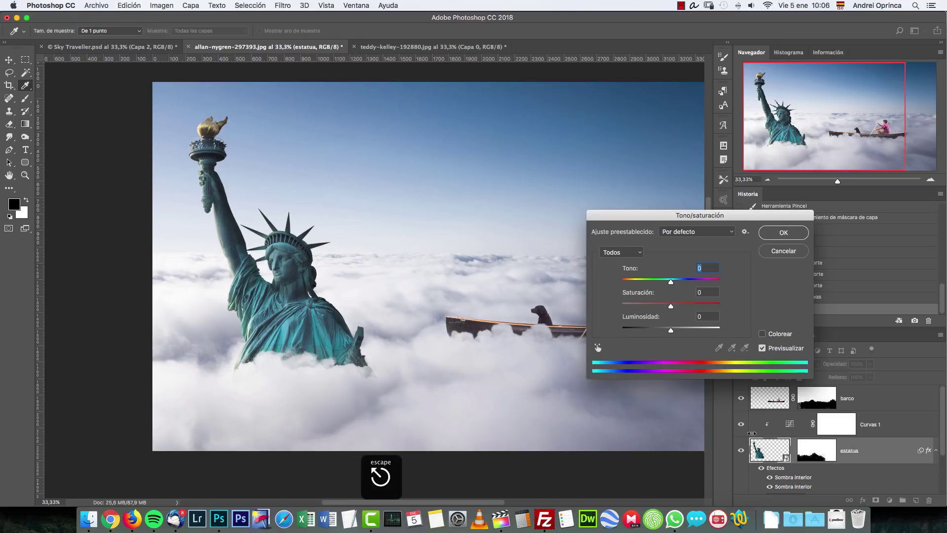
key(super+u)
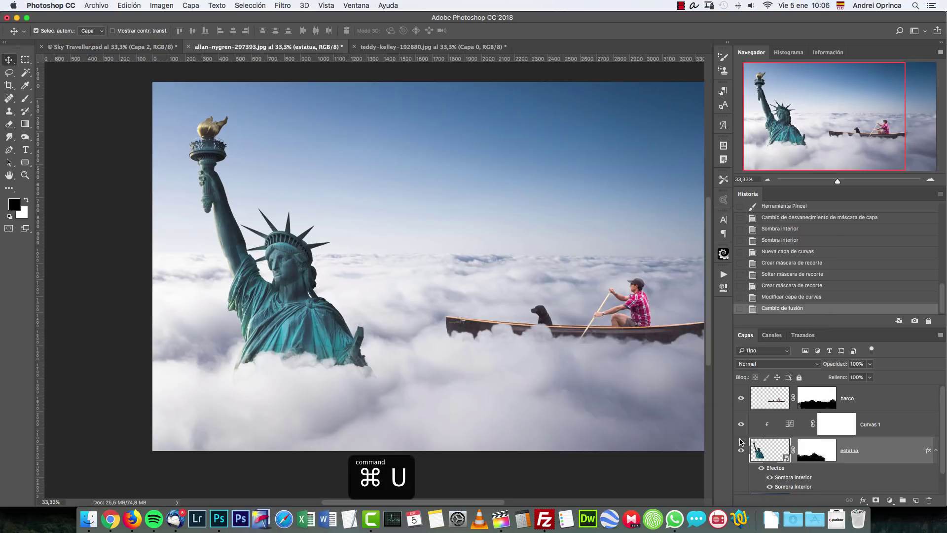
drag(692, 216, 617, 123)
click(582, 212)
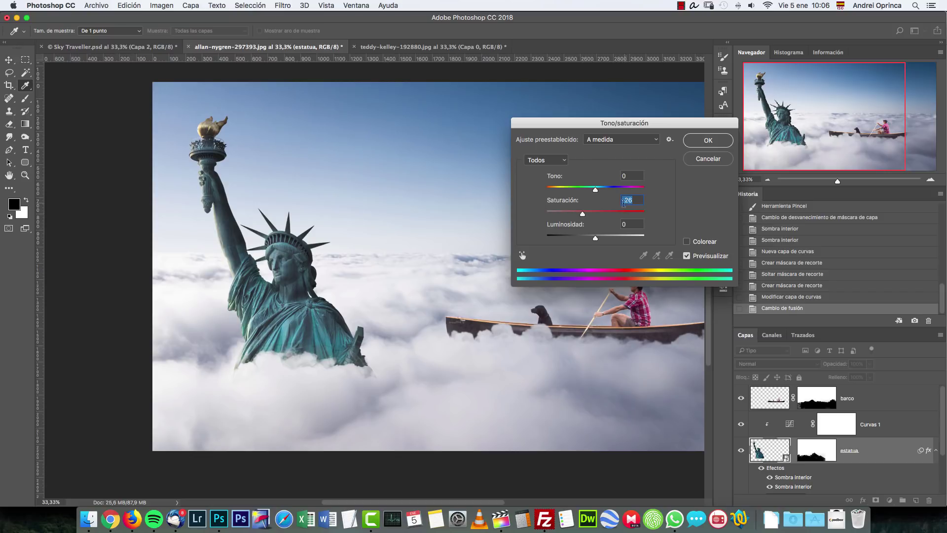
drag(582, 215, 575, 214)
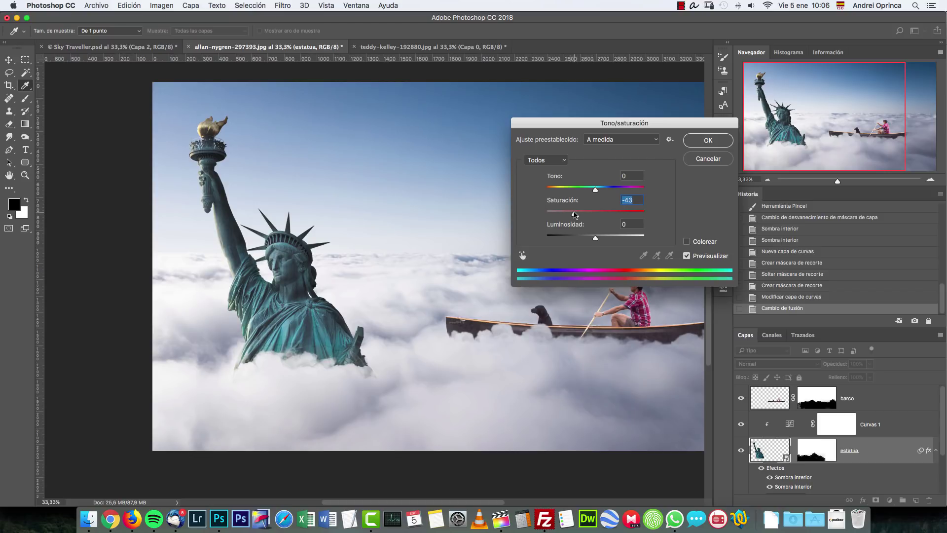
click(705, 142)
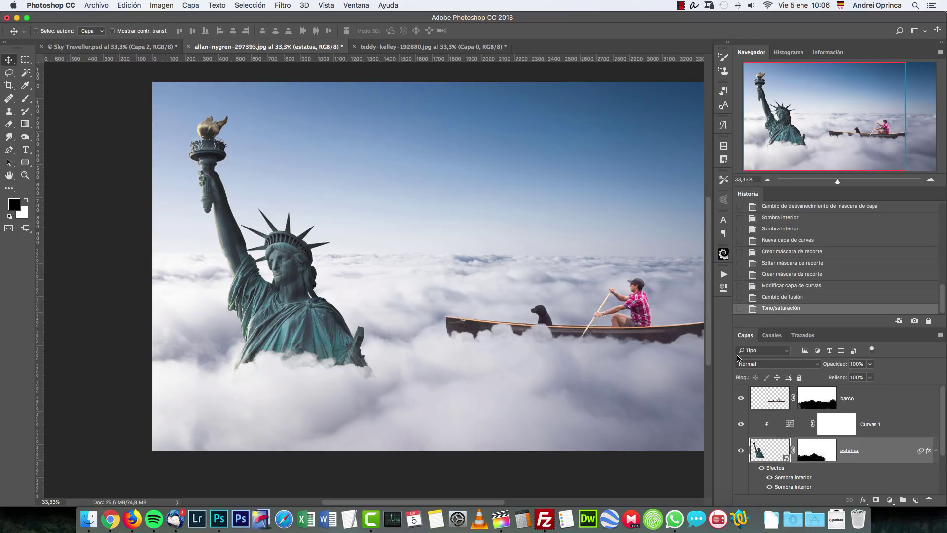
Collapse the estatua layer's effects and add a Tono/saturación adjustment layer clipped to the barco layer.
click(935, 450)
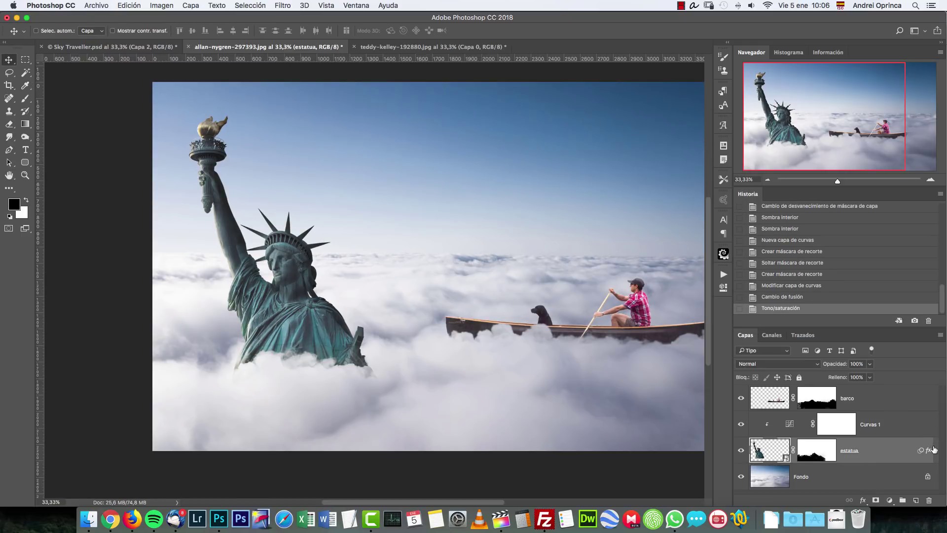
drag(595, 316, 411, 288)
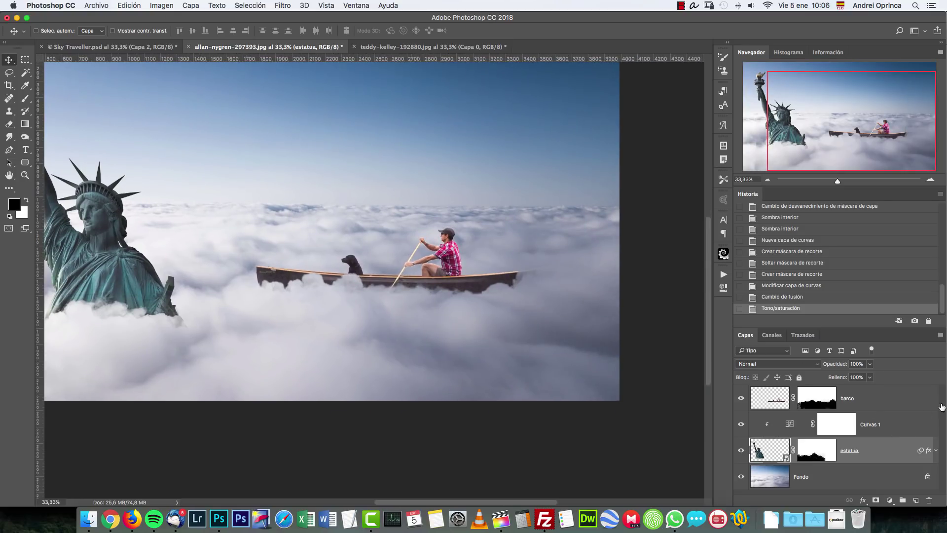
click(915, 401)
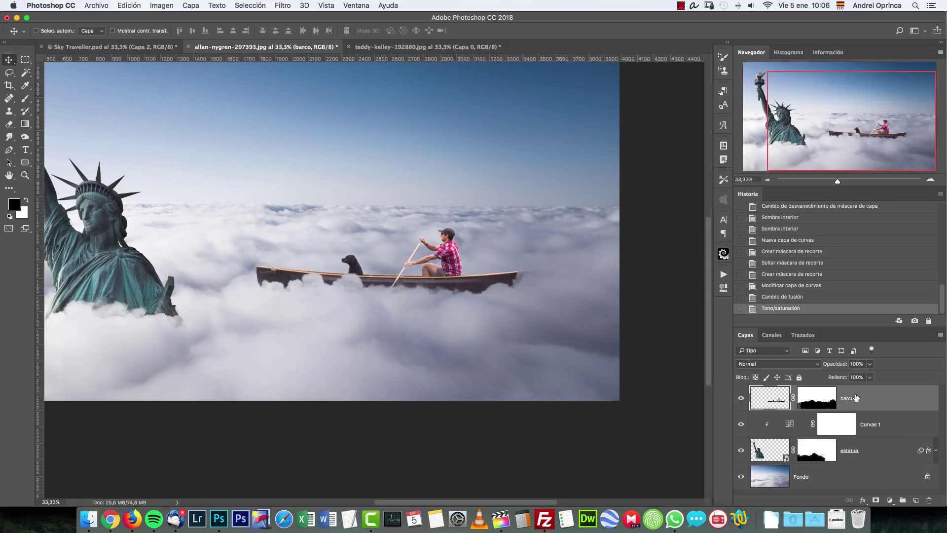
click(889, 500)
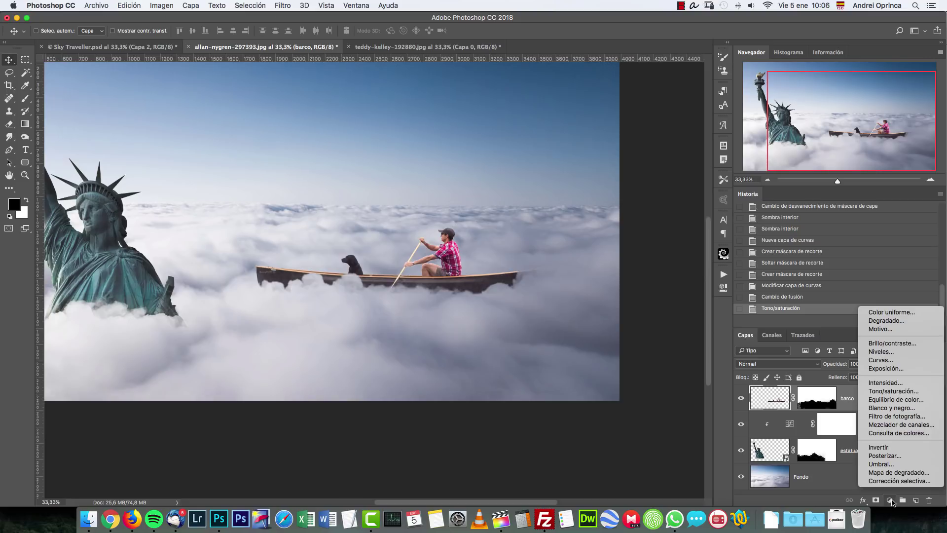
click(905, 392)
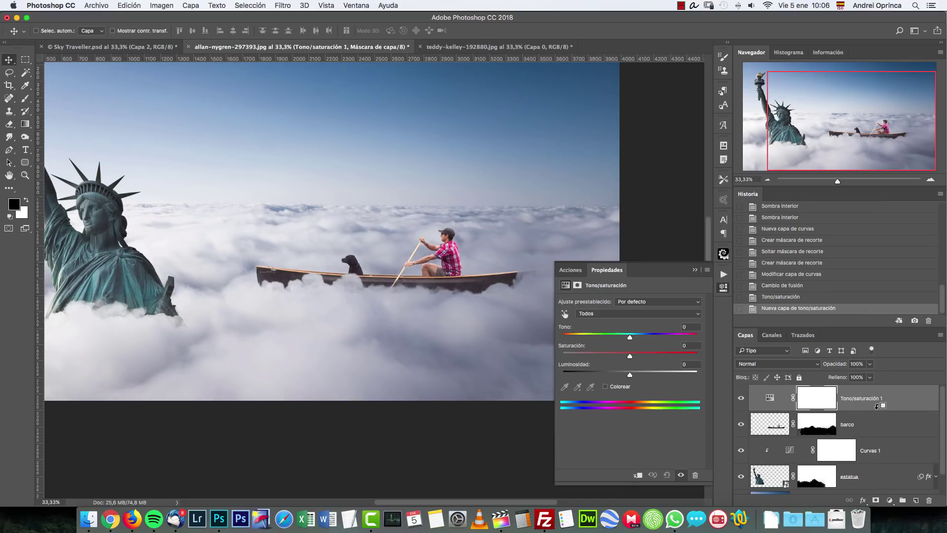
alt+click(881, 411)
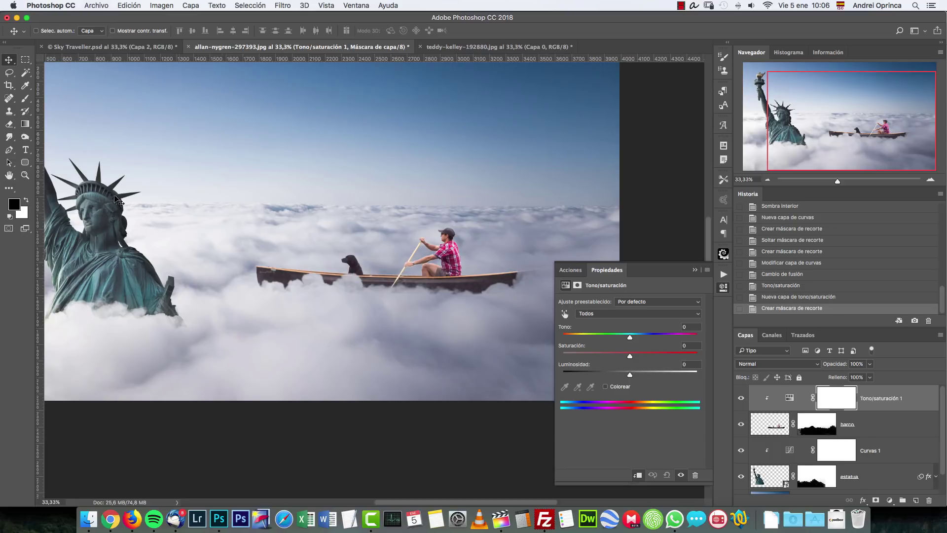
Lower the Rojos saturation in the canoe's Tono/saturación adjustment past -34 and fine-tune the affected colour range.
click(607, 314)
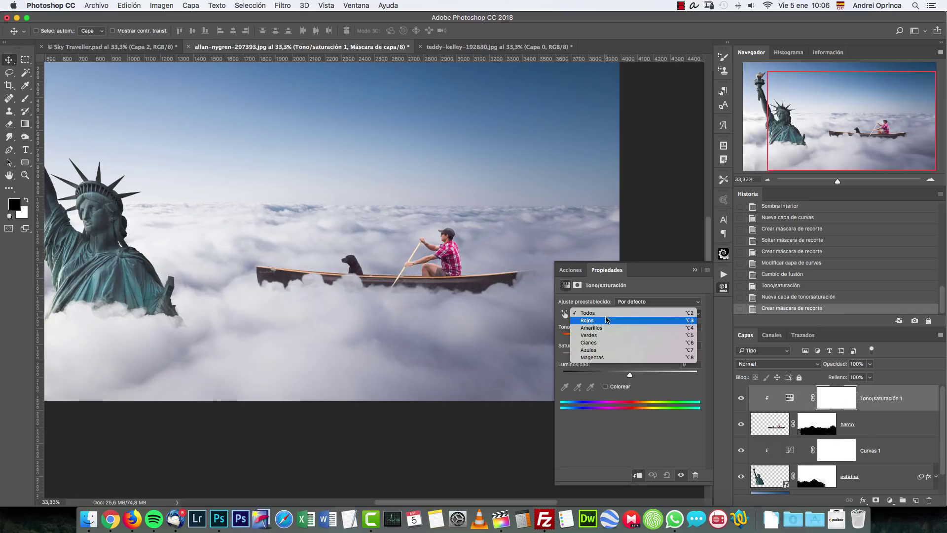
click(604, 321)
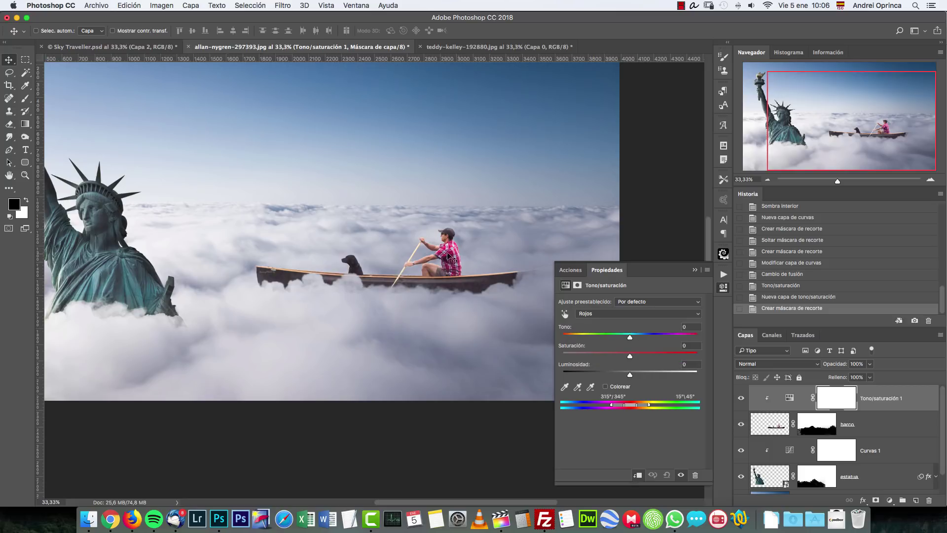
drag(613, 357, 607, 357)
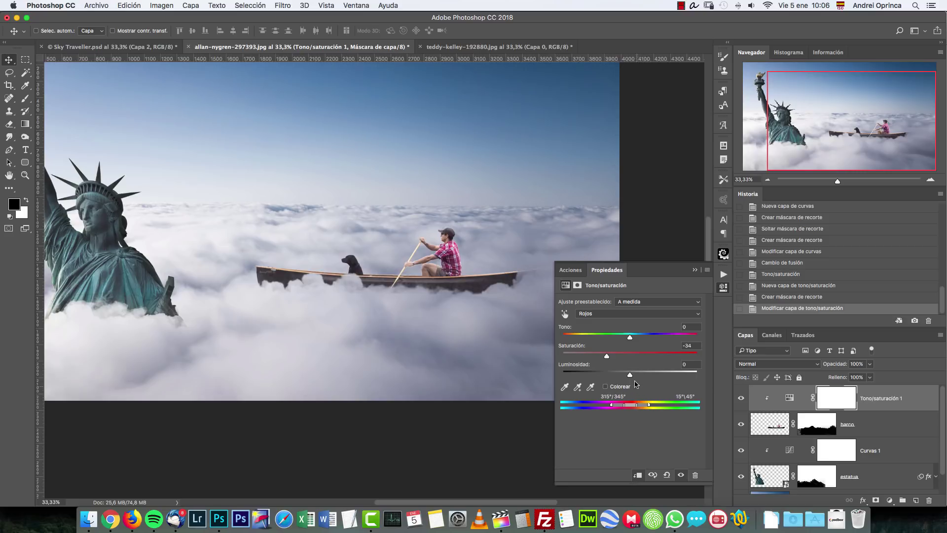
drag(631, 340, 632, 341)
drag(628, 405, 623, 406)
click(588, 355)
Compare the canoe and rower with and without the Tono/saturación 1 adjustment.
click(742, 398)
click(742, 399)
click(694, 270)
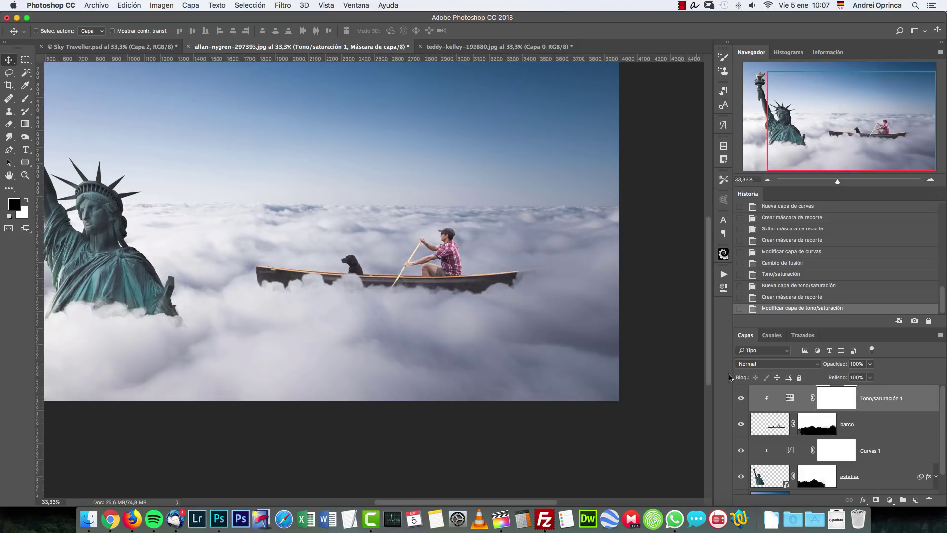
Add a new layer clipped above Tono/saturación 1 and set up a soft round brush at 150 px.
click(915, 501)
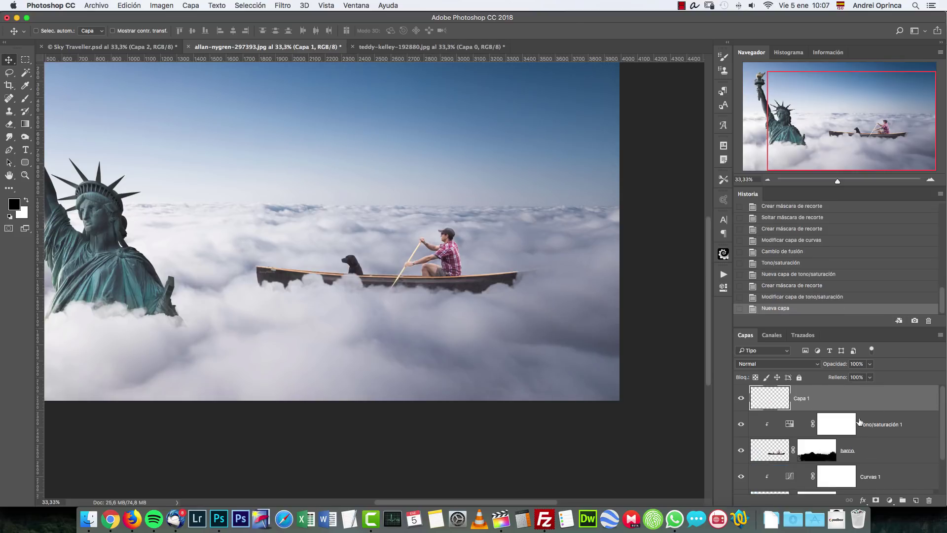
alt+click(866, 411)
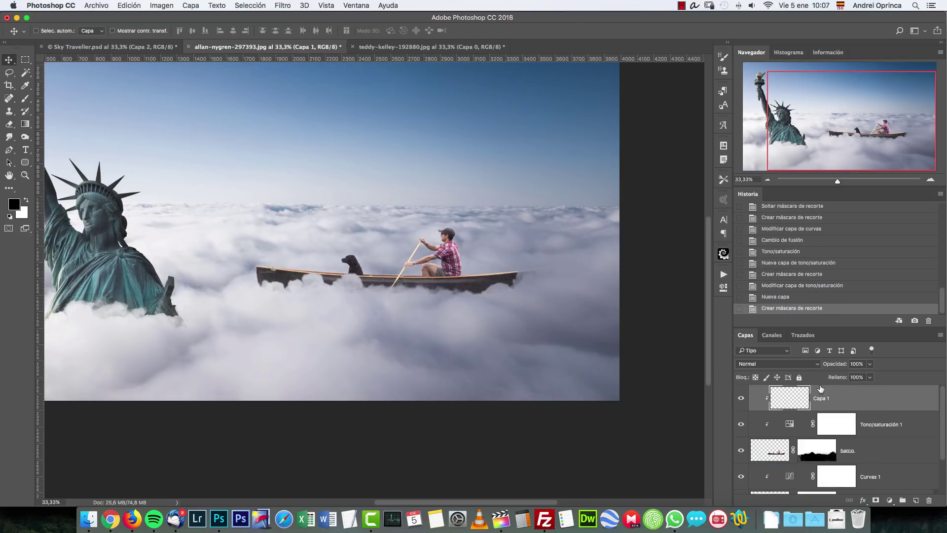
key(b)
right_click(518, 306)
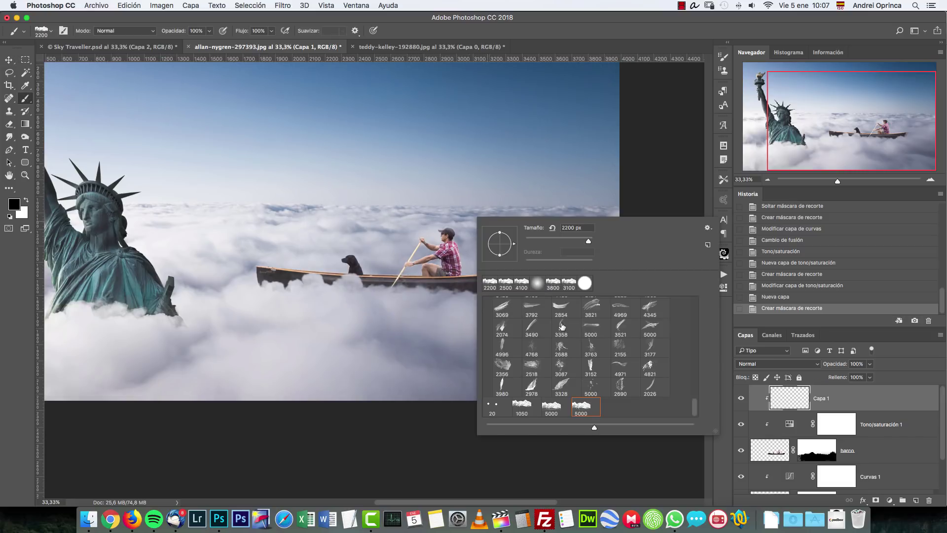
click(540, 279)
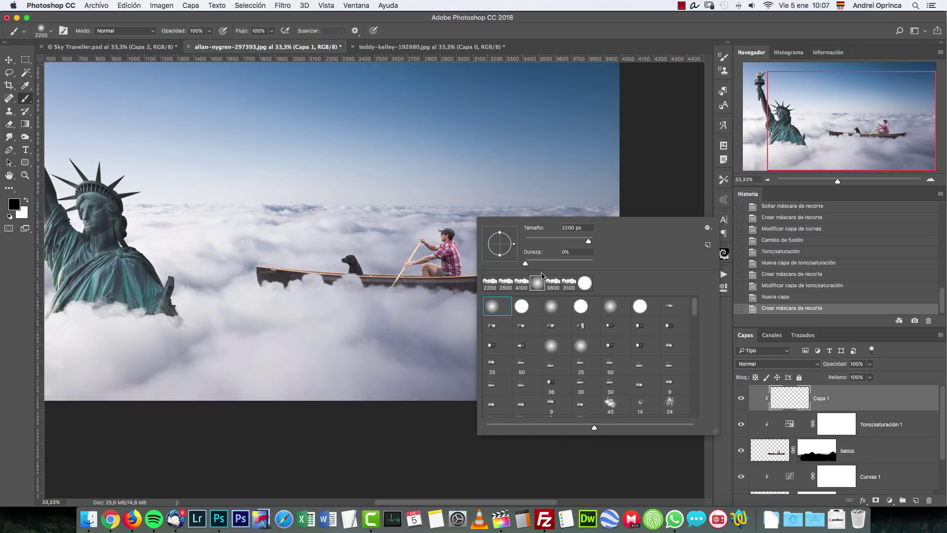
click(801, 405)
key(bracketleft)
key(bracketleft)
key(bracketleft)
key(bracketleft)
key(bracketleft)
key(bracketleft)
key(bracketleft)
key(bracketleft)
key(bracketleft)
key(bracketleft)
key(bracketleft)
key(bracketleft)
key(bracketleft)
key(bracketleft)
key(bracketleft)
key(bracketleft)
key(bracketleft)
key(bracketleft)
key(bracketleft)
key(bracketleft)
key(bracketleft)
key(bracketleft)
key(bracketleft)
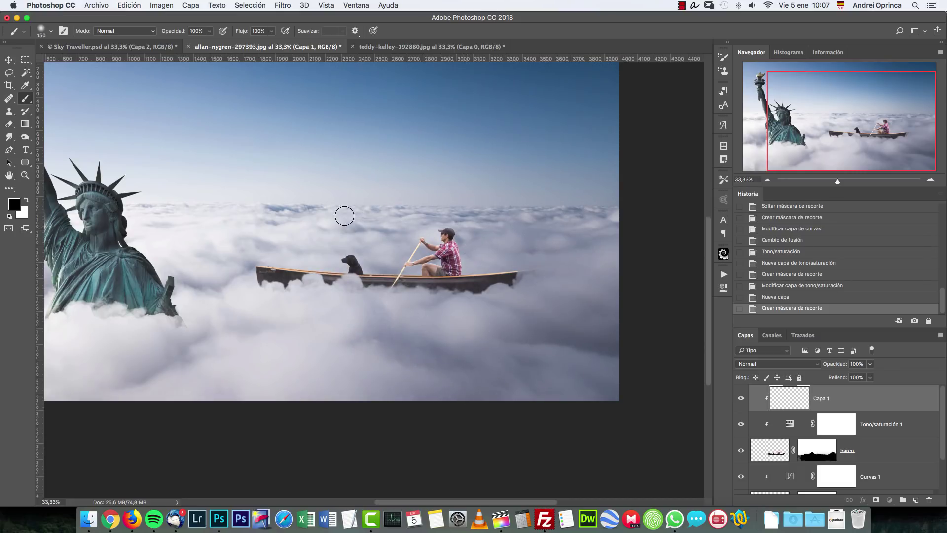
Choose a dark grey foreground colour and set the new clipped layer's blend mode to Multiplicar.
click(14, 204)
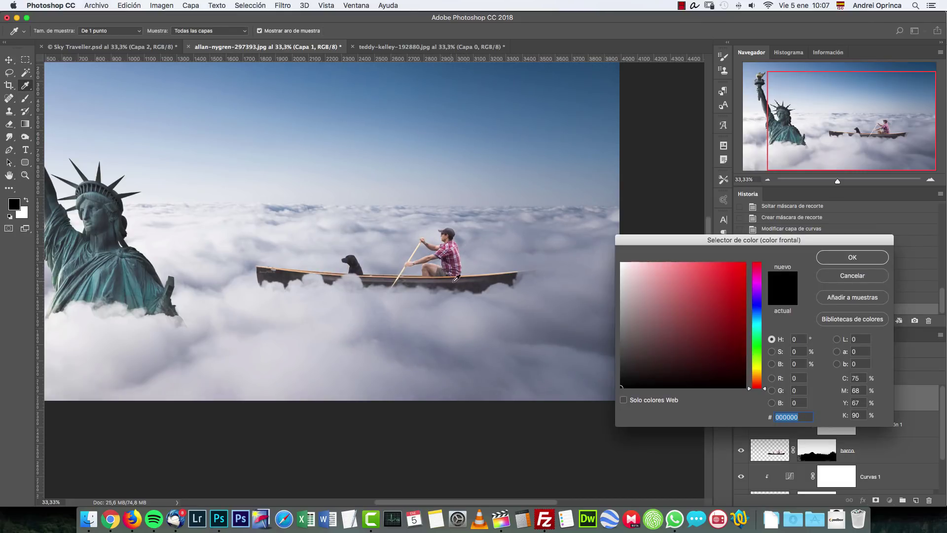
click(626, 340)
click(860, 260)
click(757, 367)
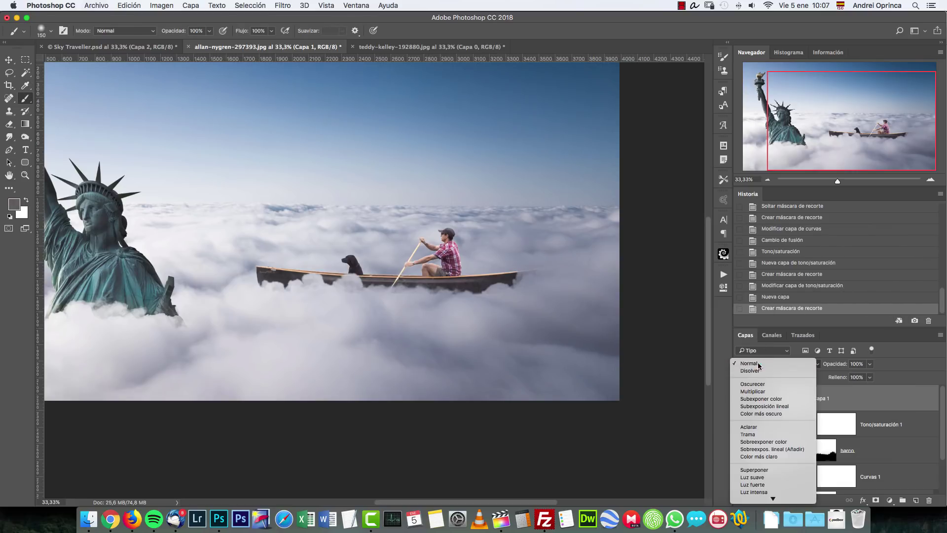
click(757, 389)
Paint soft shading with a 300 px brush over the rower's back and the adjoining end of the canoe.
key(super+1)
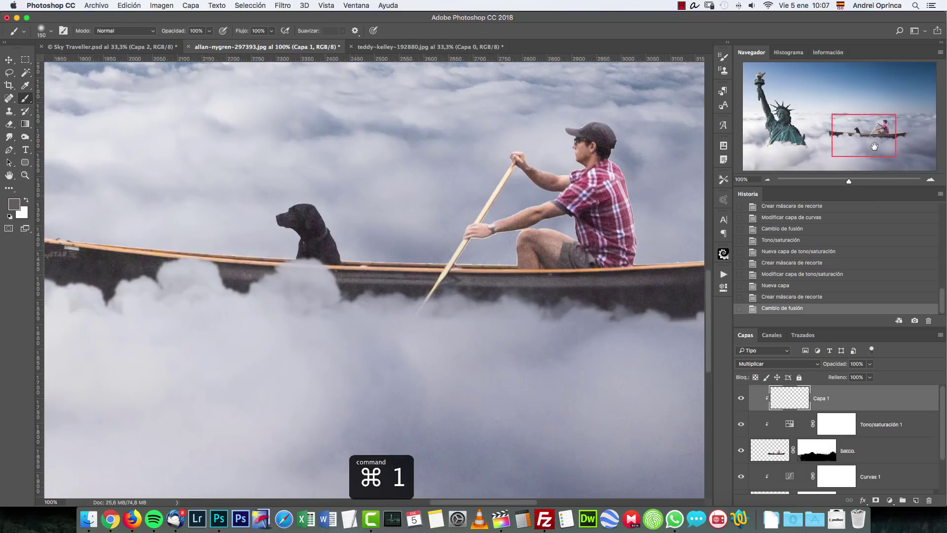
drag(550, 120, 565, 236)
key(space)
mouse_move(625, 211)
mouse_down()
mouse_move(434, 218)
mouse_move(429, 197)
mouse_move(435, 210)
mouse_up()
key(])
key(])
key(])
key(])
drag(433, 211, 371, 217)
drag(507, 203, 456, 208)
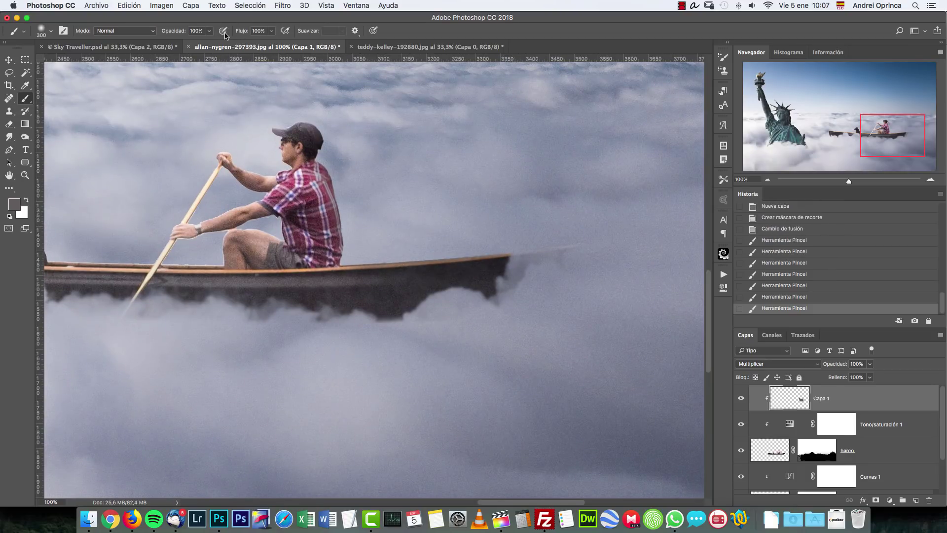
Undo the last two shading strokes and repaint beside the rower's back with the brush at 50% opacity.
key(alt+super+z)
key(alt+super+z)
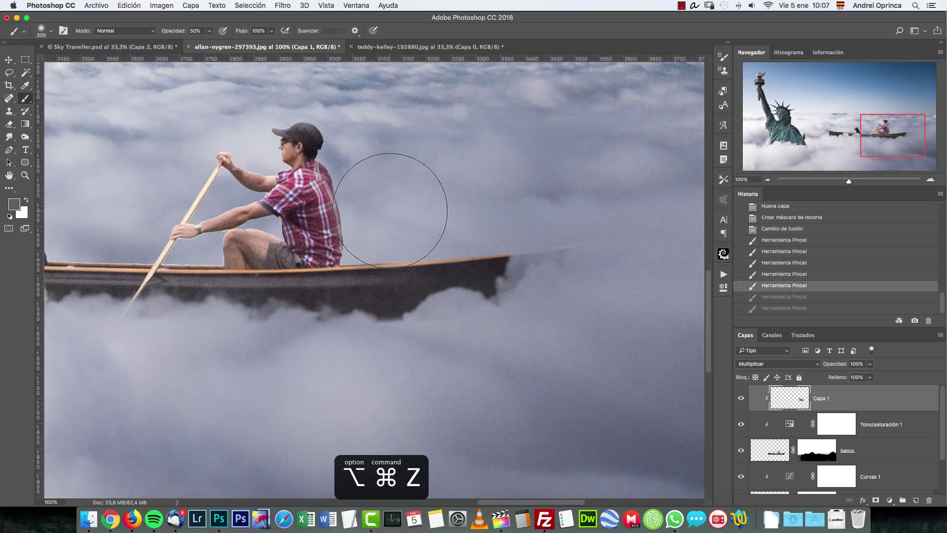
drag(365, 197, 395, 201)
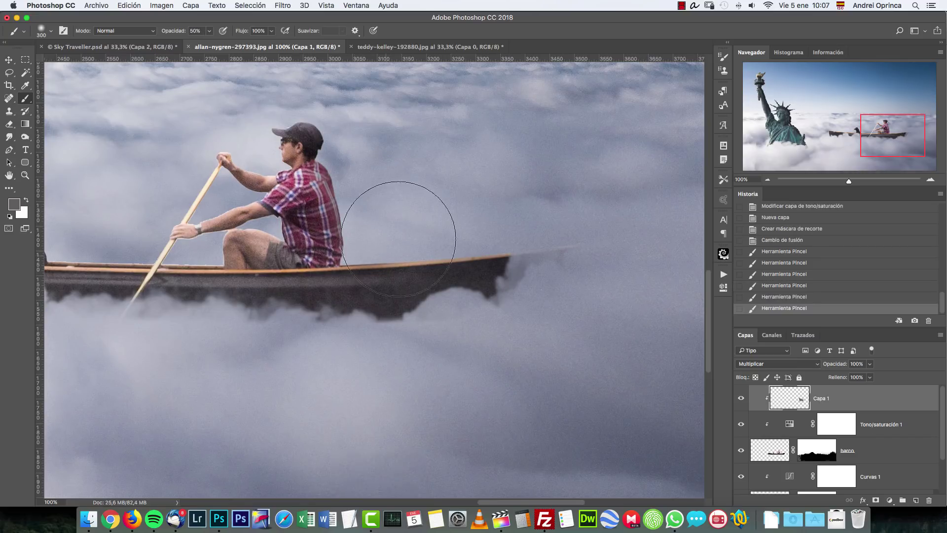
Add a new layer above Capa 1 and set its blend mode to Trama.
click(769, 180)
click(769, 180)
click(769, 180)
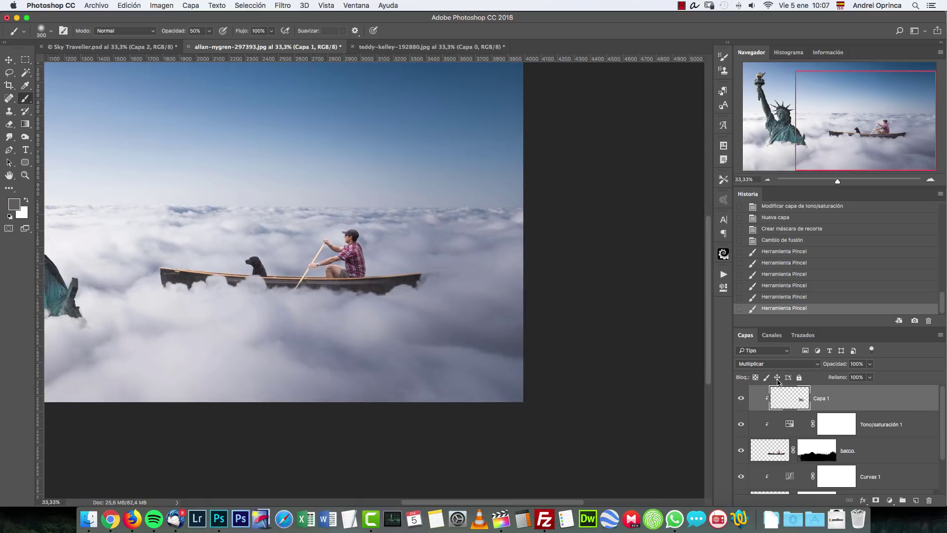
click(767, 179)
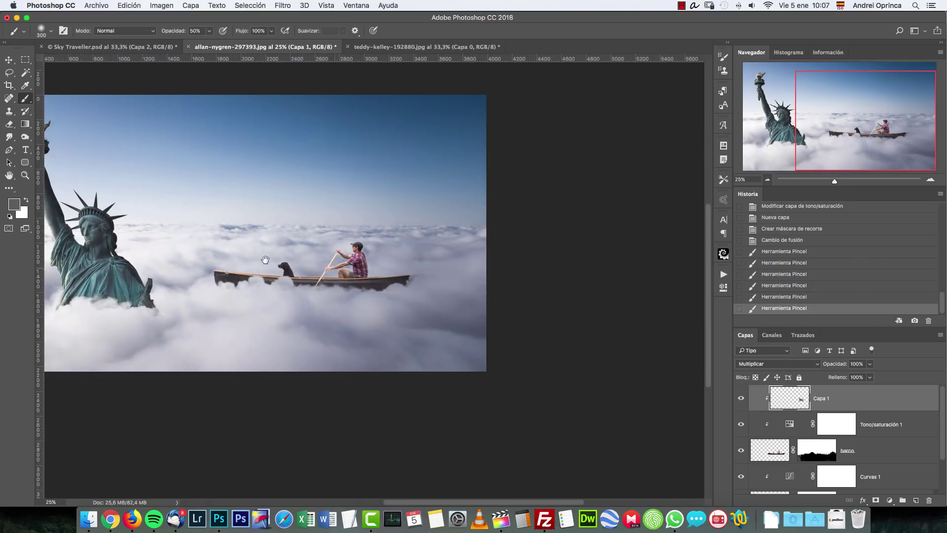
drag(264, 260, 359, 282)
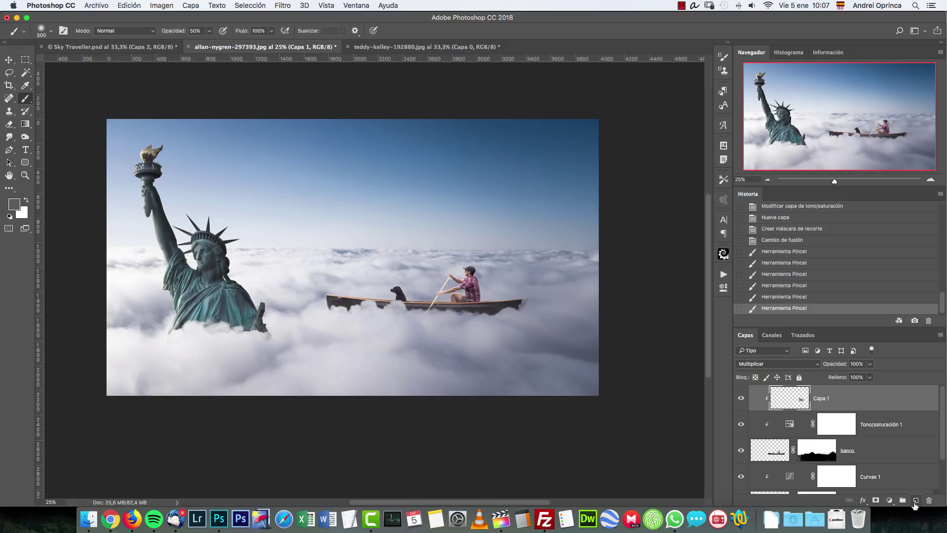
click(915, 499)
click(770, 363)
click(758, 434)
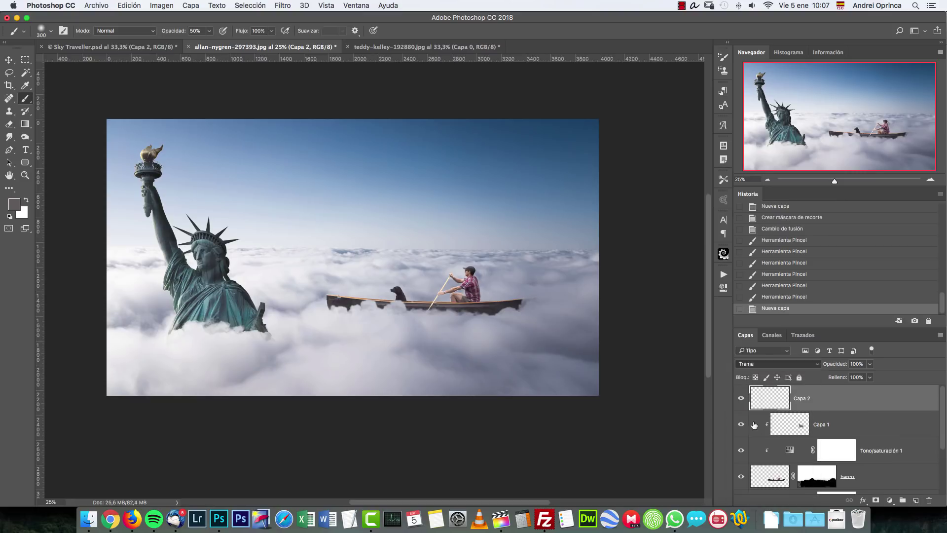
Paint large soft haze dabs on Capa 2 over the statue, the central sky and the canoe, varying the brush size from 2600 to 1800 px.
click(133, 225)
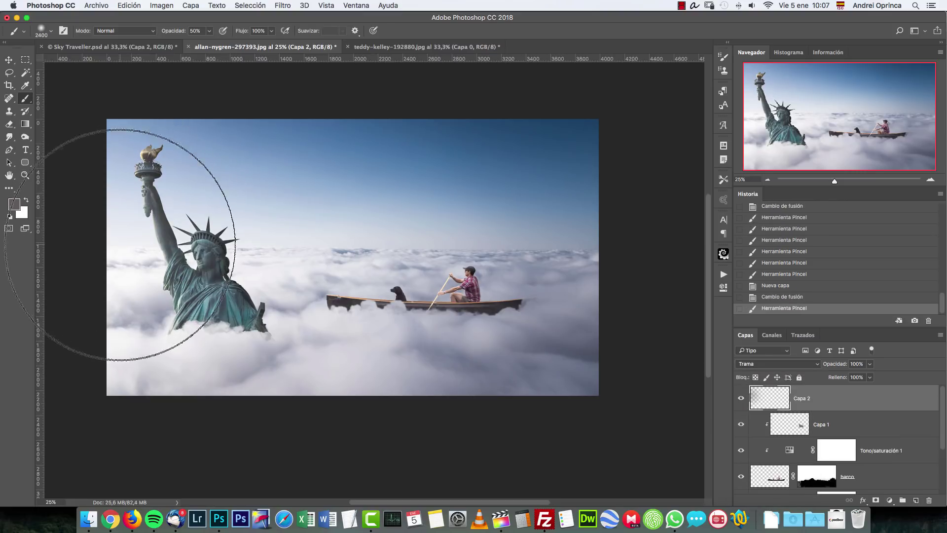
key(bracketright)
key(bracketright)
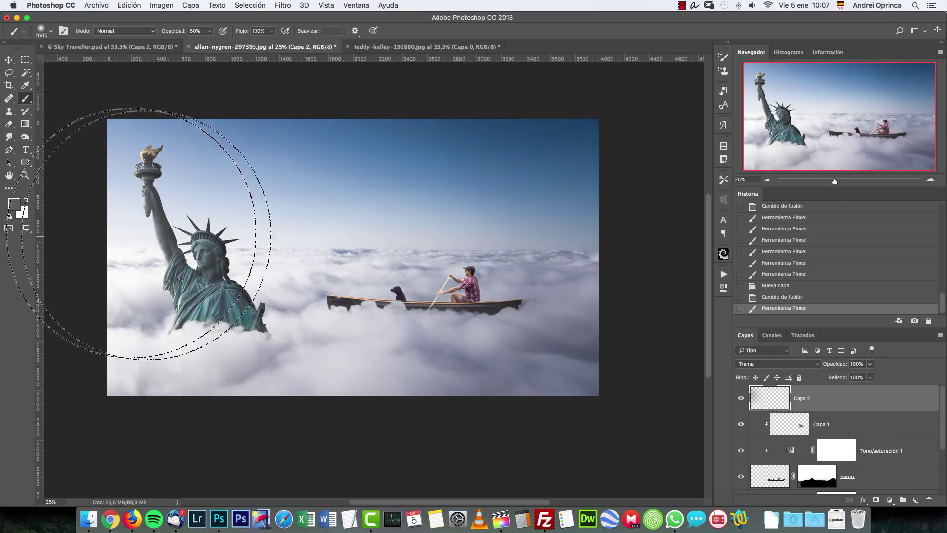
click(134, 236)
key(bracketleft)
key(bracketleft)
key(bracketleft)
key(bracketleft)
click(340, 225)
key(bracketleft)
key(bracketleft)
key(bracketleft)
key(bracketleft)
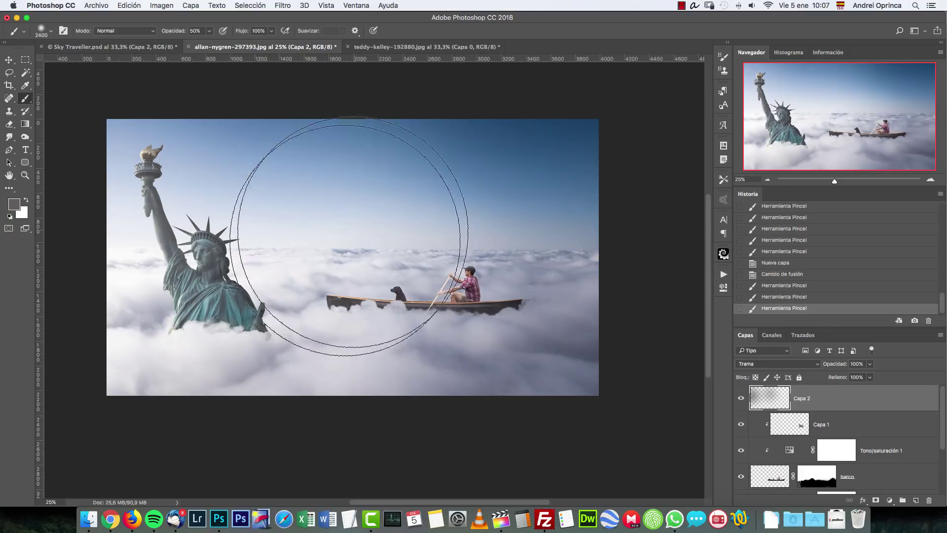
click(395, 275)
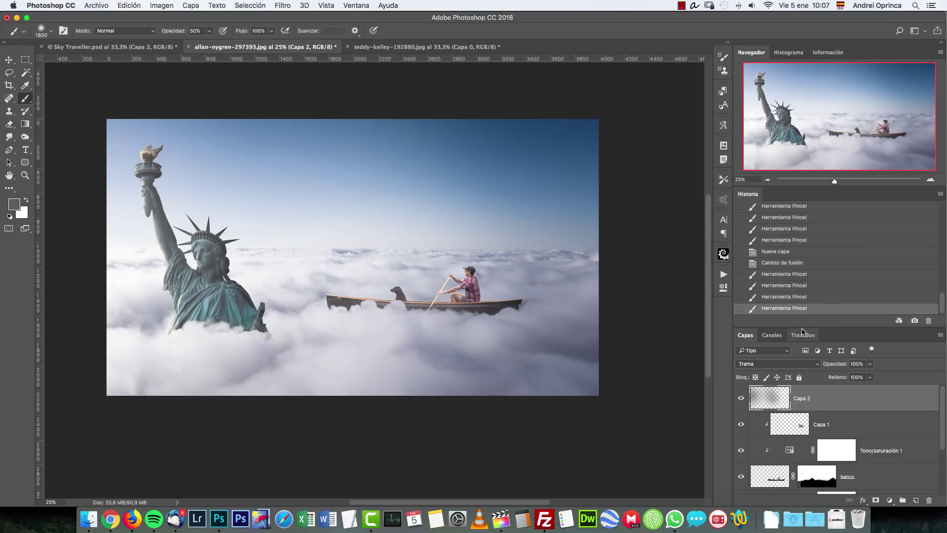
Compare the composite with and without the haze on Capa 2.
key(e)
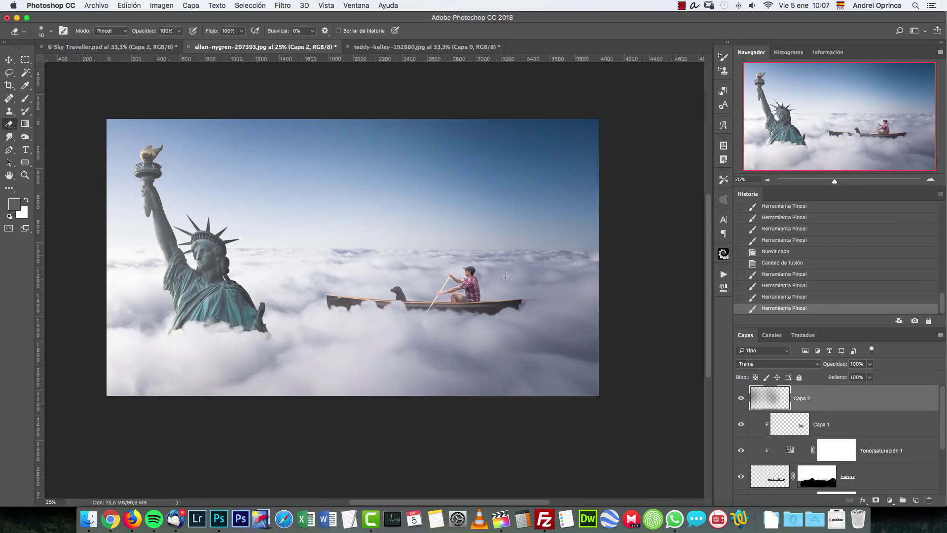
click(741, 398)
click(740, 398)
Add a Consulta de colores adjustment layer using the DK79_Rec.709_32.cube LUT and lower its opacity to about 23%.
click(889, 500)
click(895, 429)
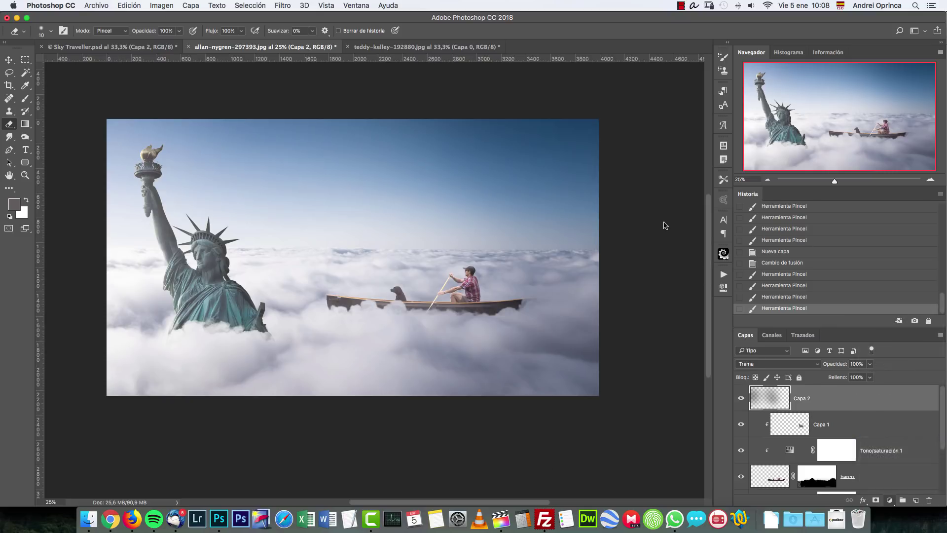
click(572, 271)
click(606, 271)
click(673, 302)
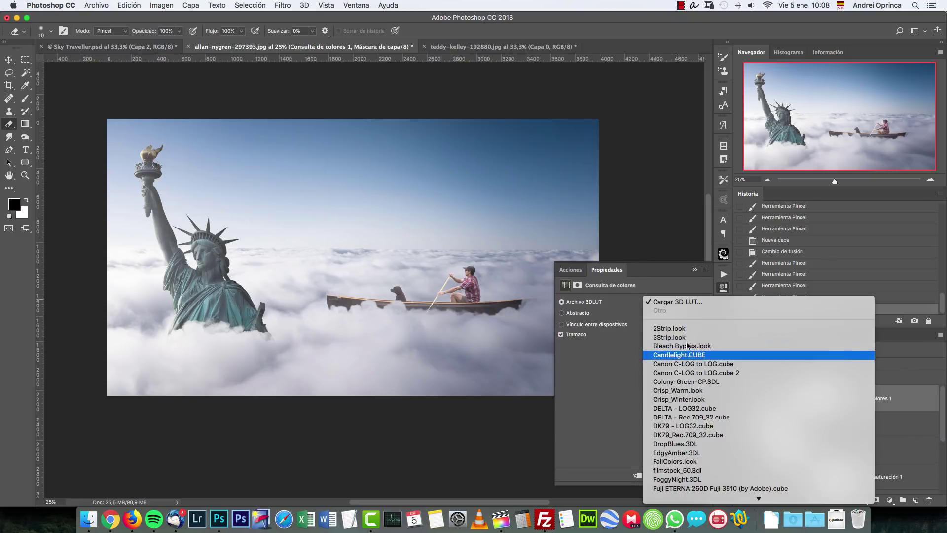
click(676, 434)
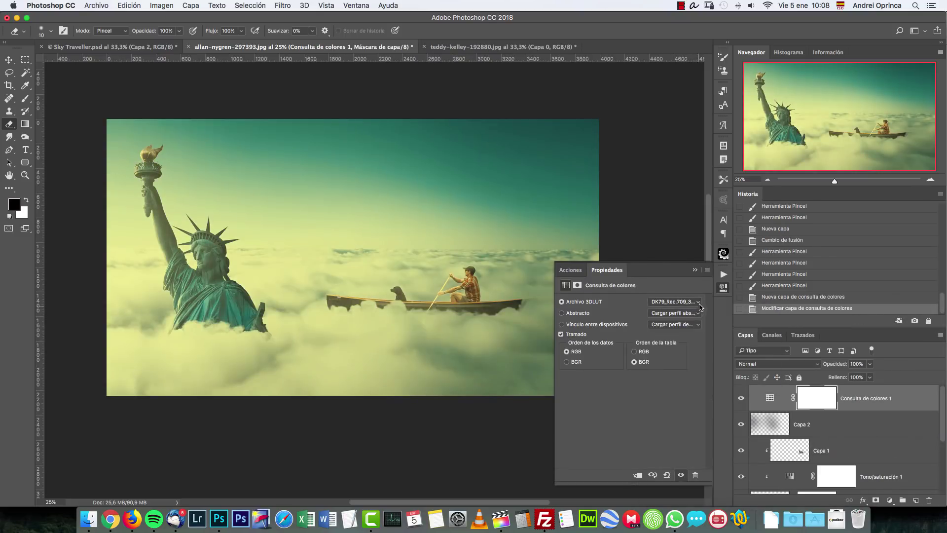
click(673, 301)
click(633, 363)
click(870, 363)
drag(871, 376, 835, 377)
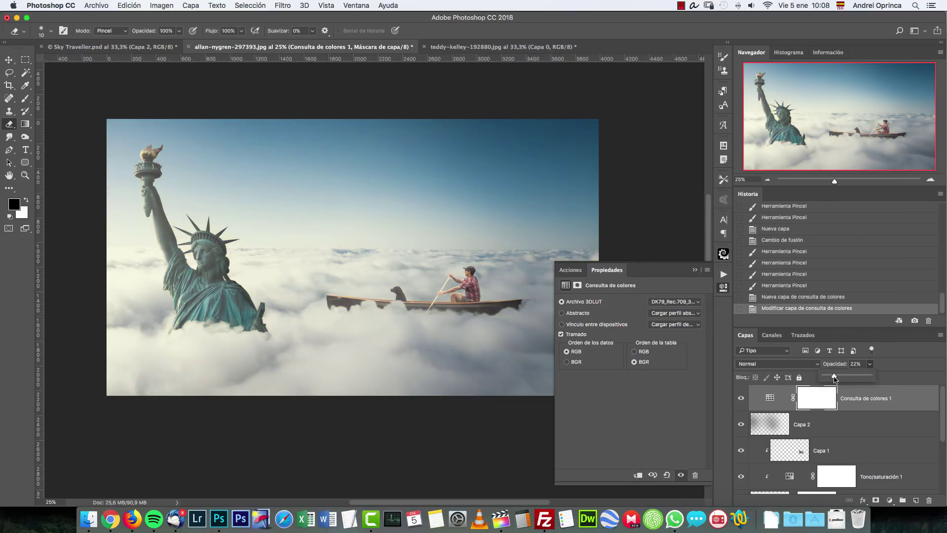
Add a Mapa de degradado adjustment layer with the Azul, rojo, amarillo preset at 5% opacity.
click(891, 499)
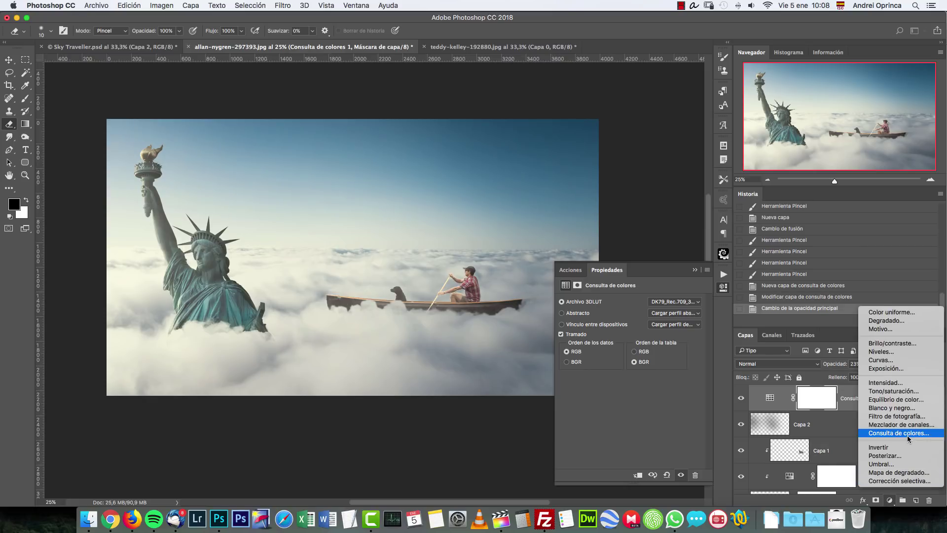
click(897, 472)
click(630, 308)
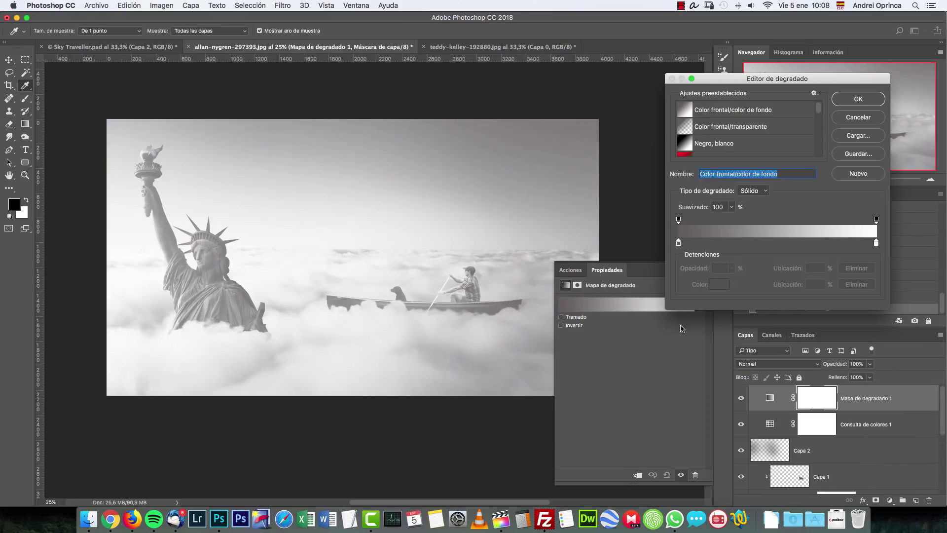
scroll(818, 123, down, 5)
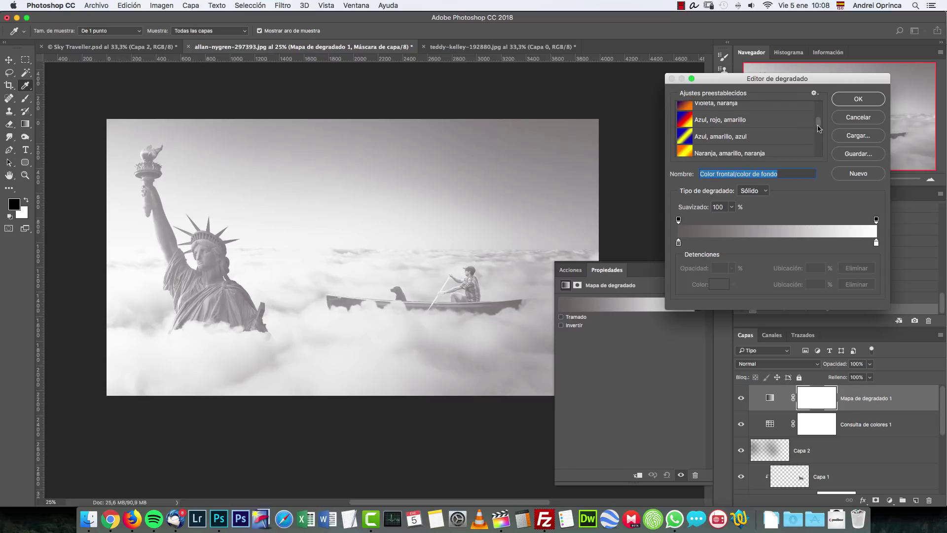
click(741, 119)
click(853, 102)
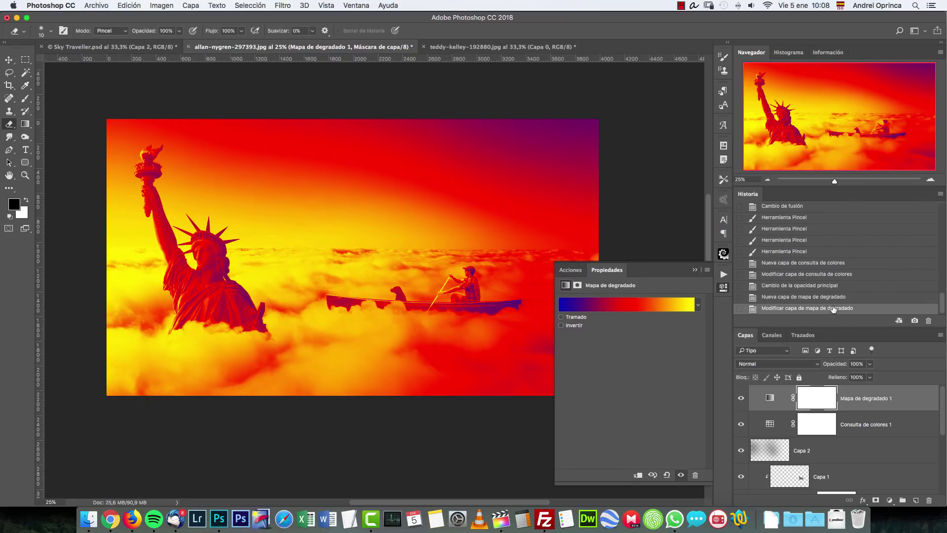
click(856, 364)
text(5)
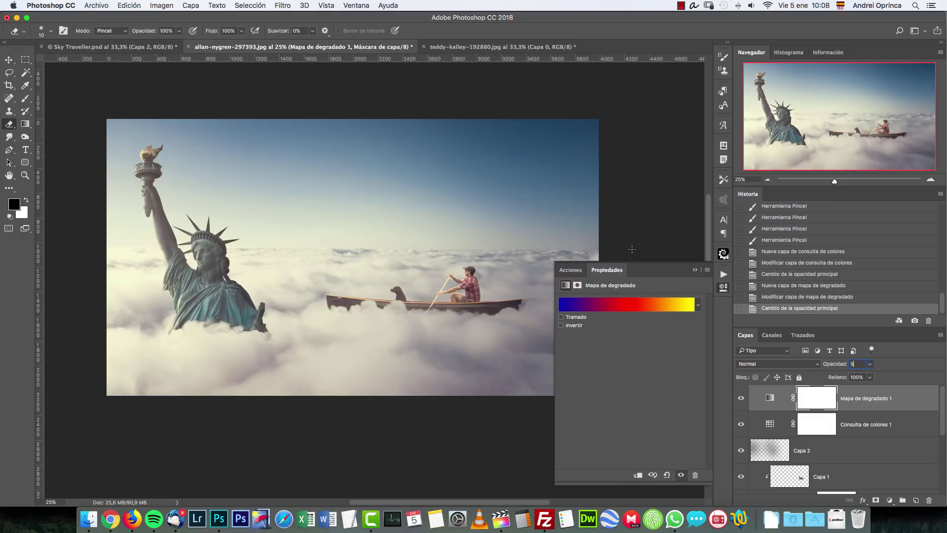
Reduce the opacity of the Consulta de colores 1 layer to 12% and collapse its properties.
click(863, 423)
click(871, 365)
drag(868, 378, 864, 377)
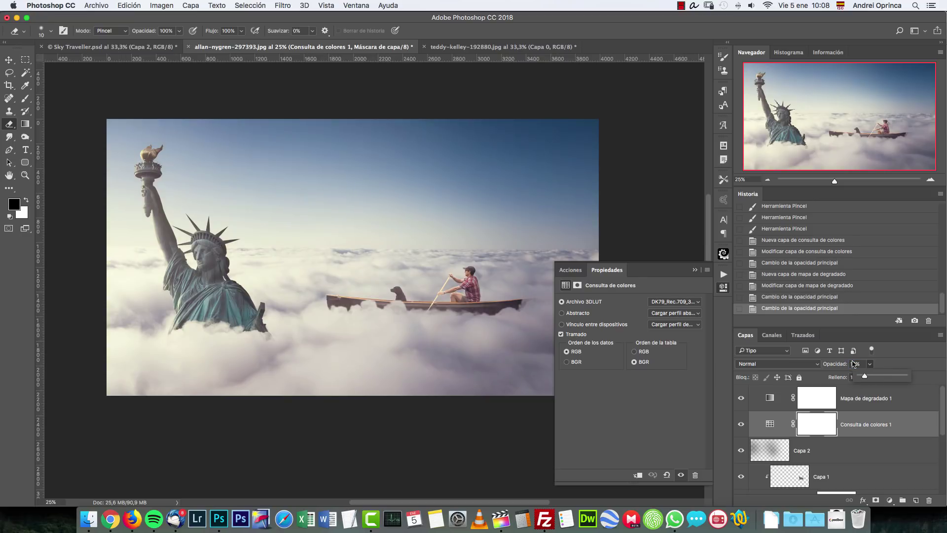
click(693, 269)
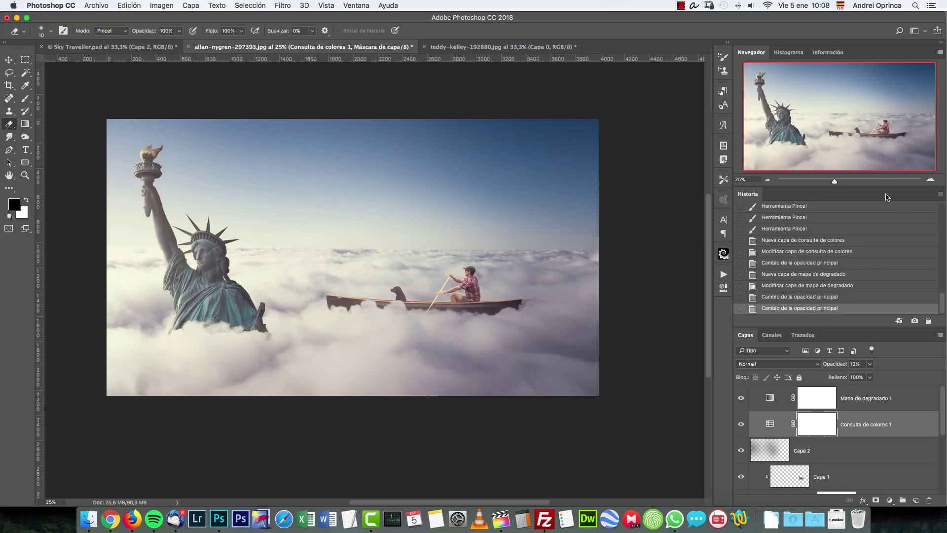
Compare the finished composite with the earlier version in Sky Traveller.psd.
click(931, 180)
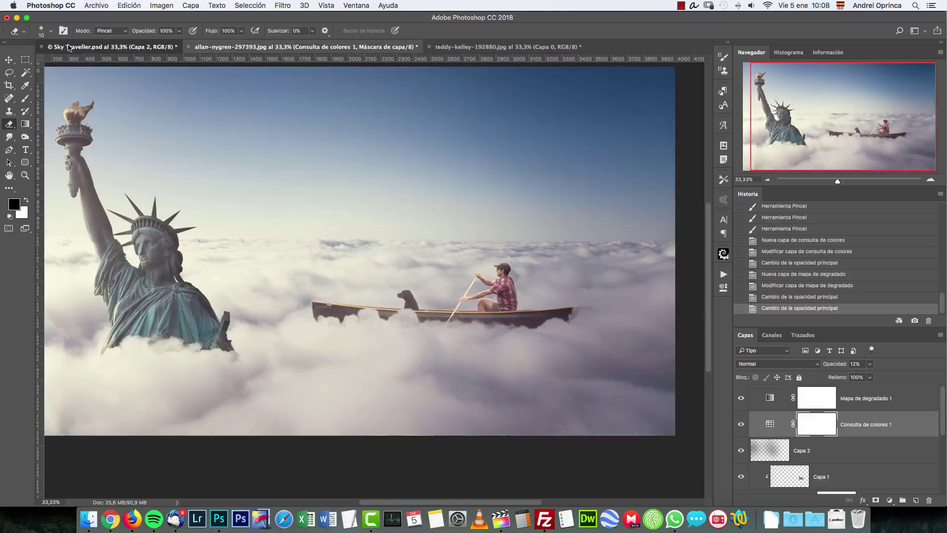
click(69, 48)
click(767, 180)
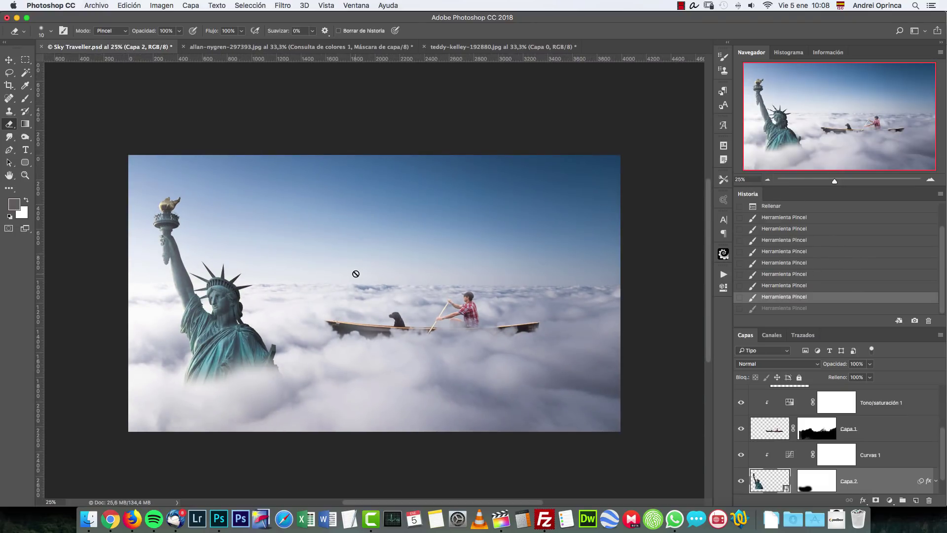
click(308, 47)
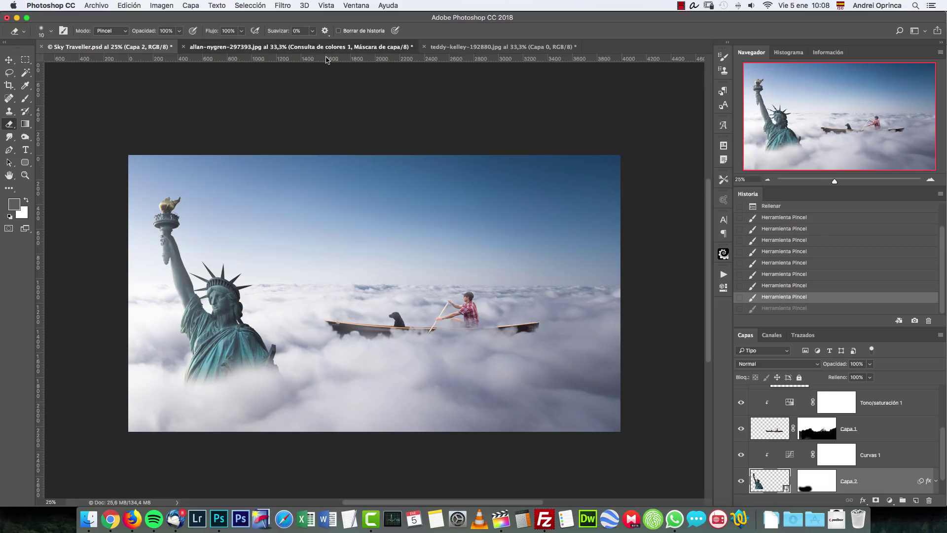